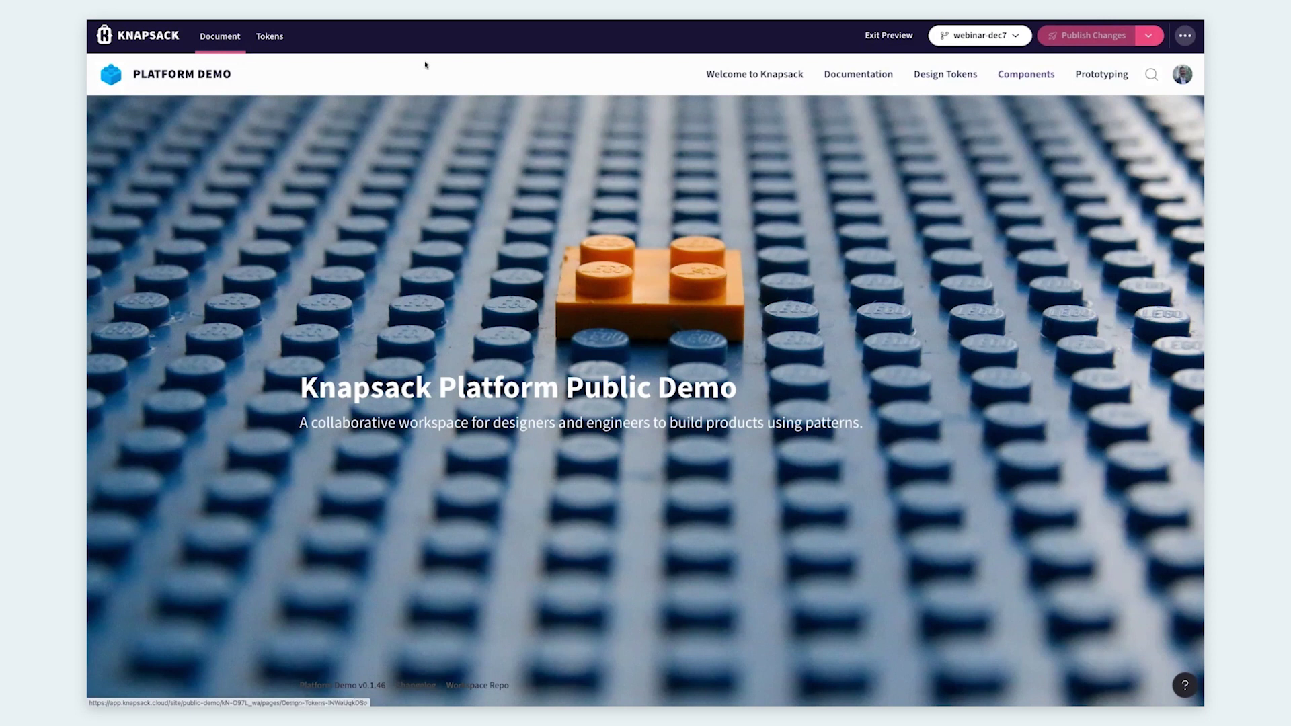
Show the design token tables and browse Light, Brand, then the Transition delay, timing and duration tokens.
click(276, 38)
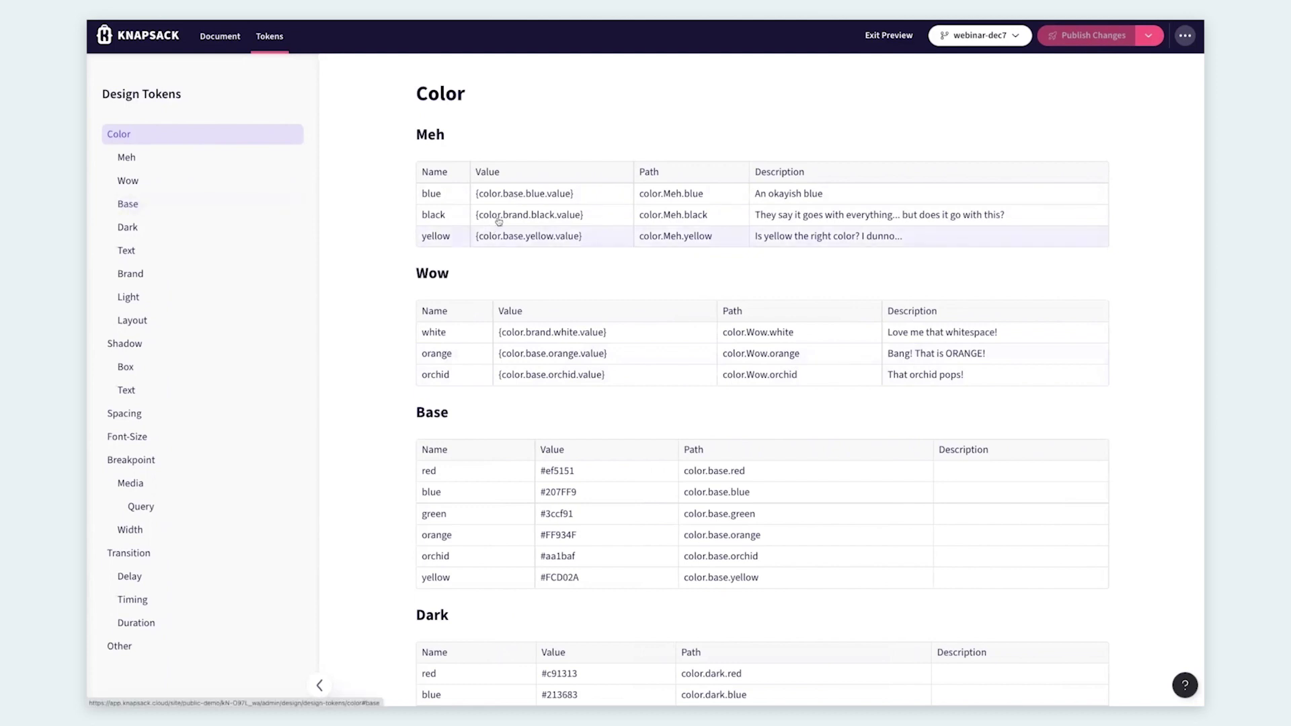
click(129, 300)
click(132, 275)
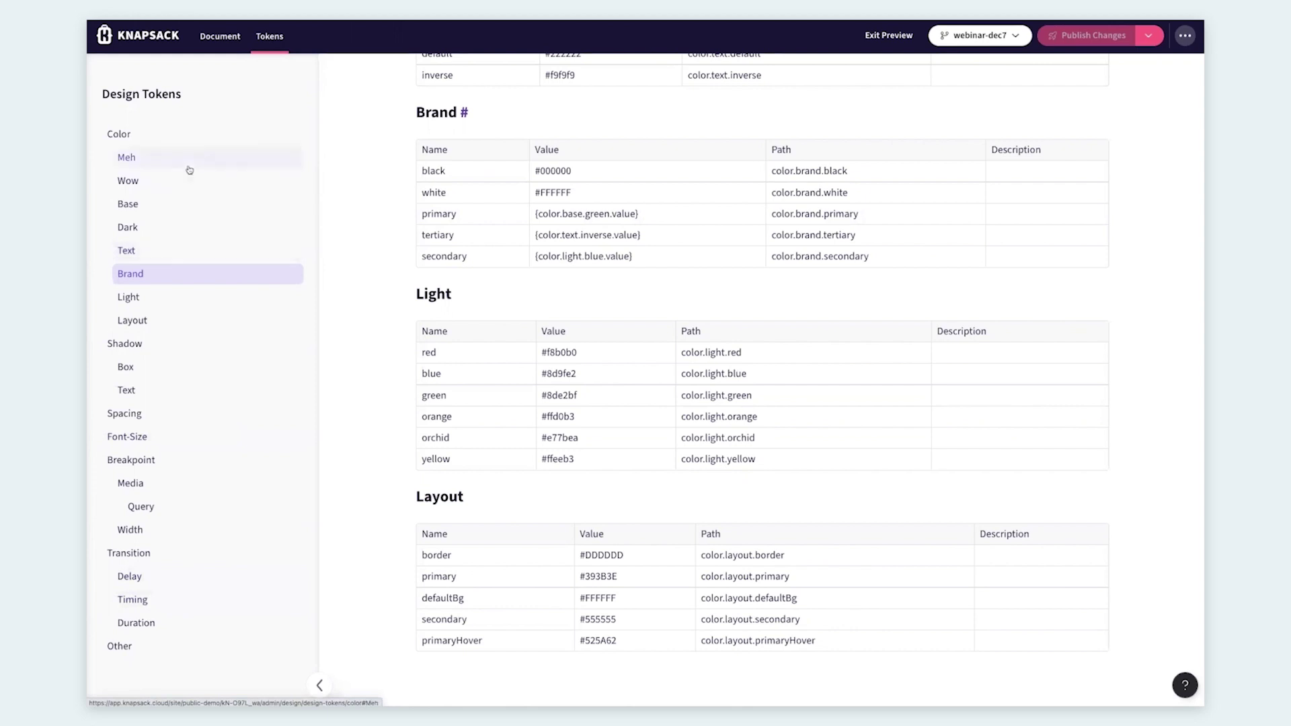
click(132, 557)
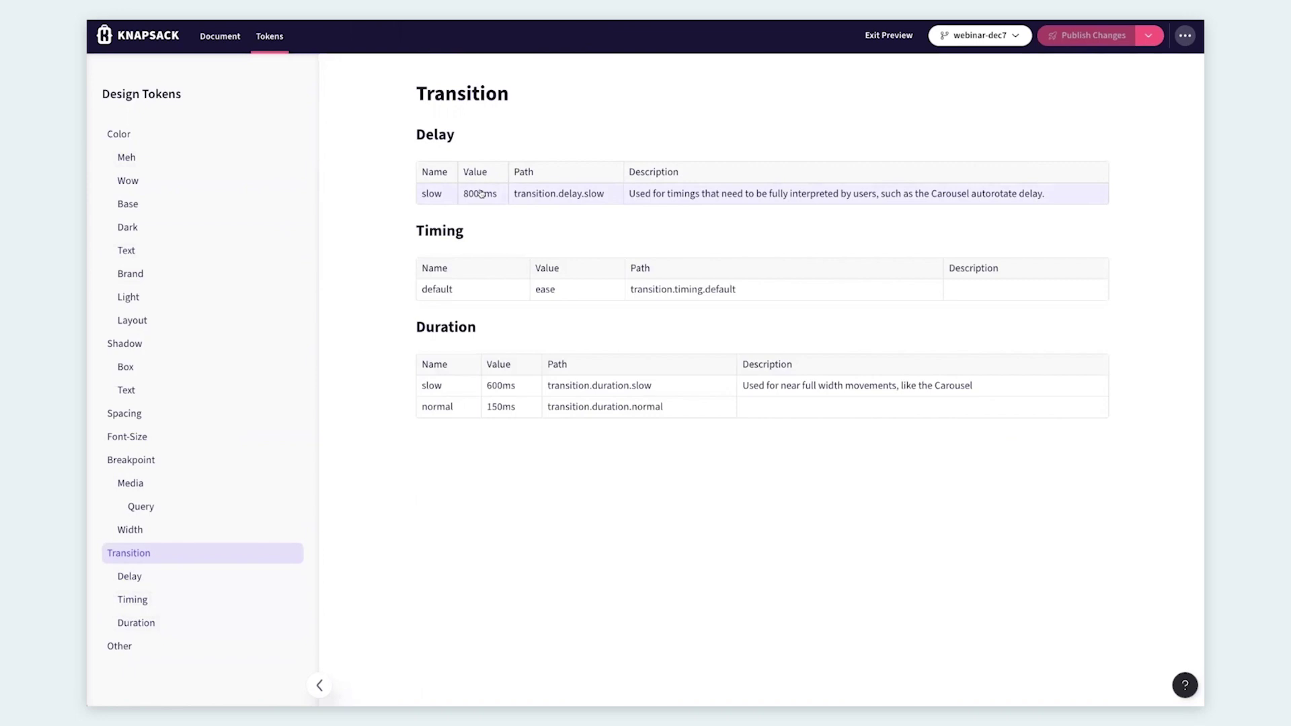
On the Platform Demo Brand Wow colour page, copy the orange and white colour values.
click(215, 38)
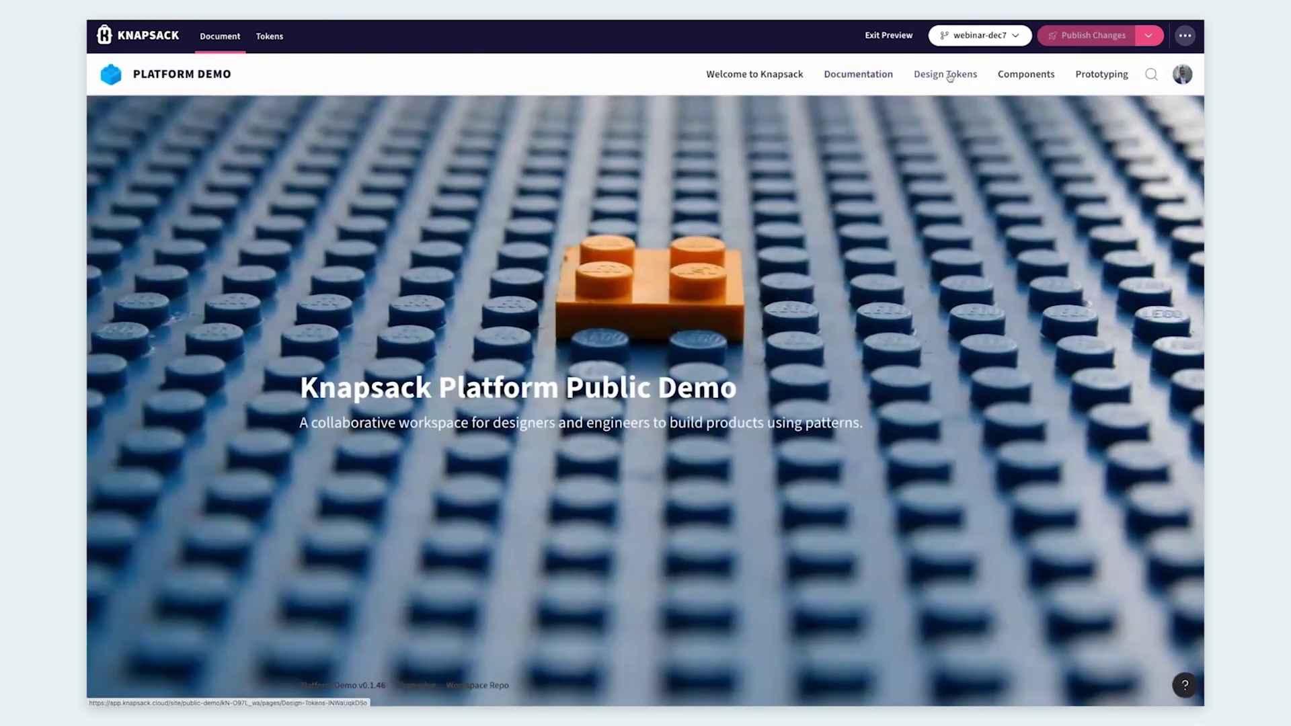
click(975, 82)
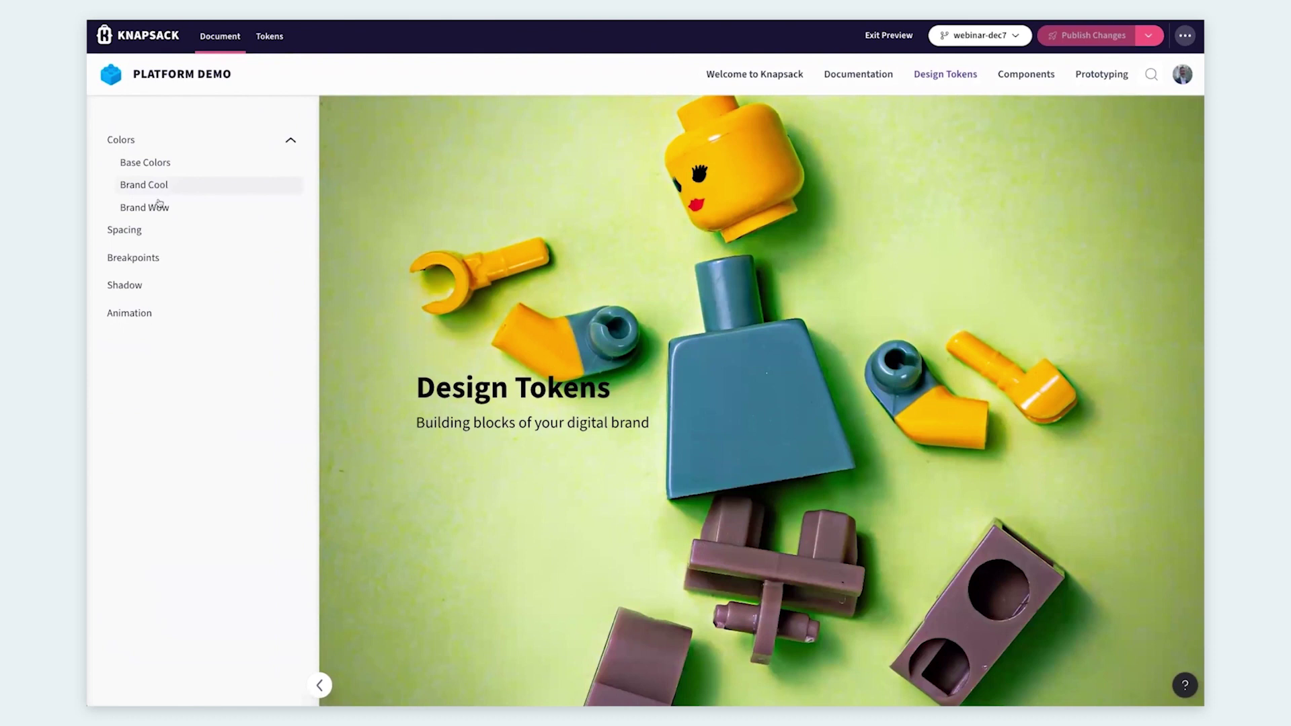
click(149, 208)
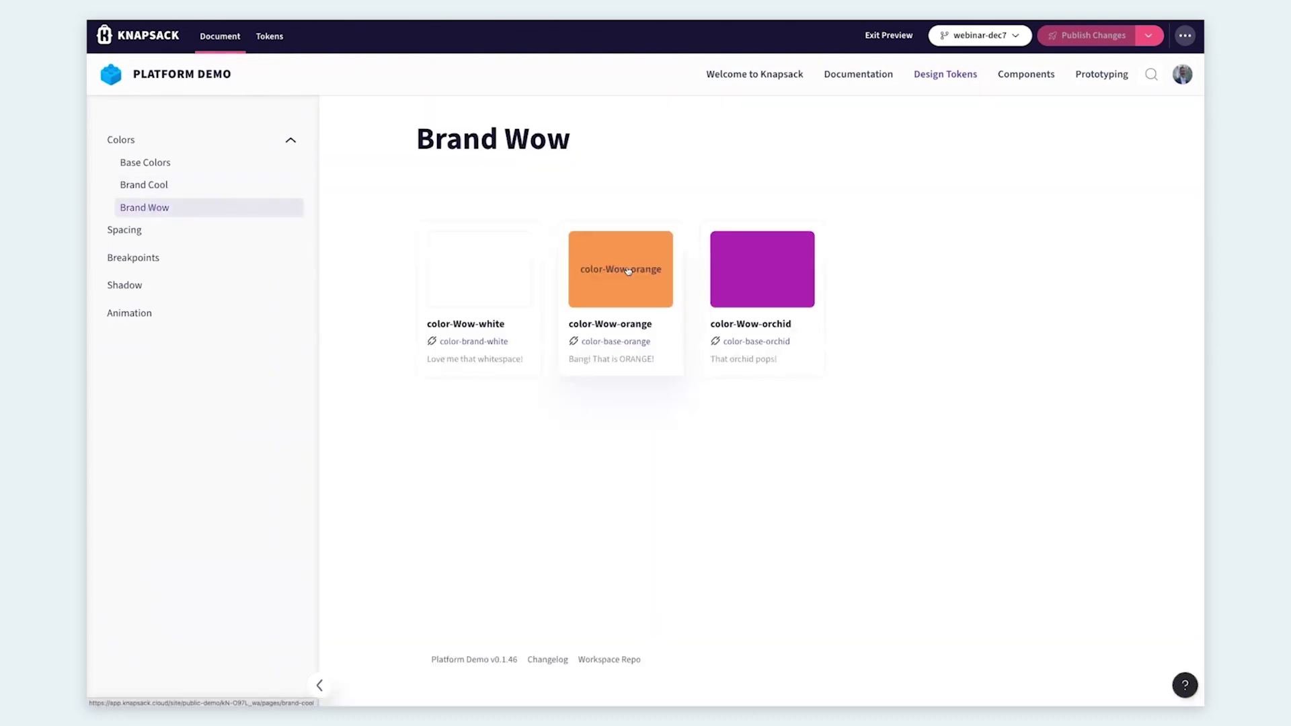
click(762, 270)
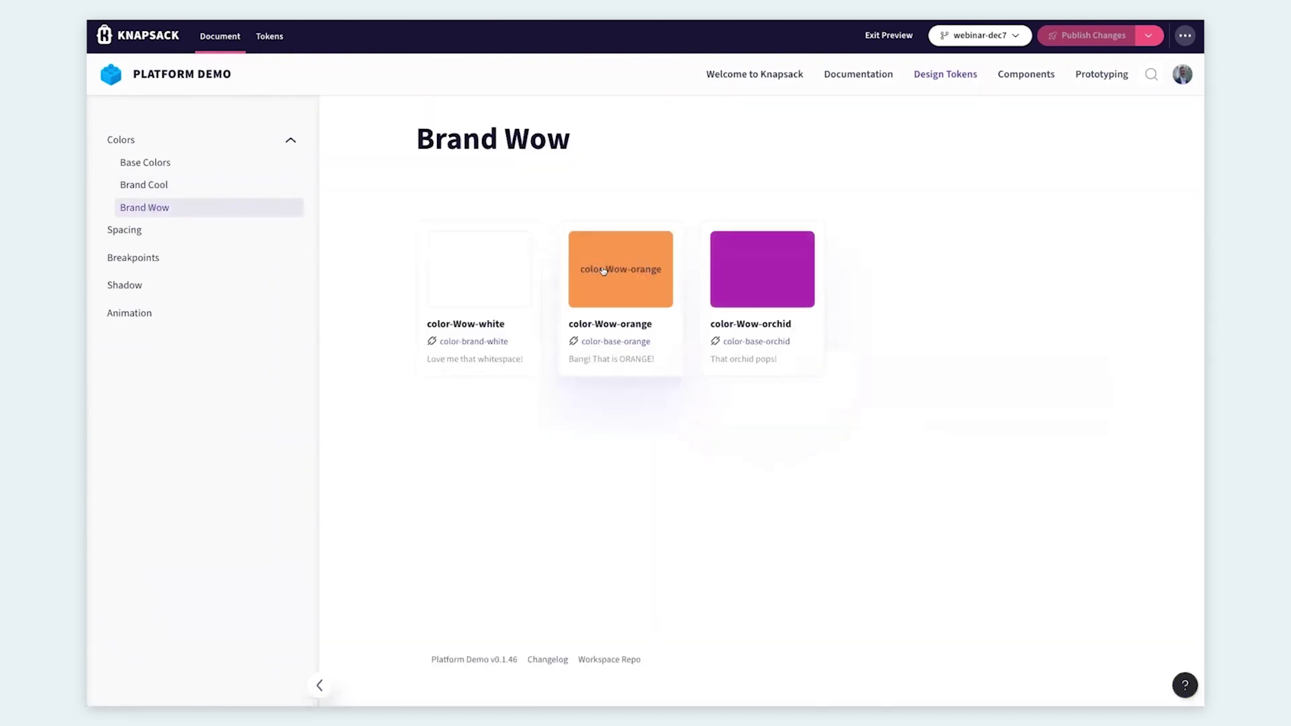
click(599, 275)
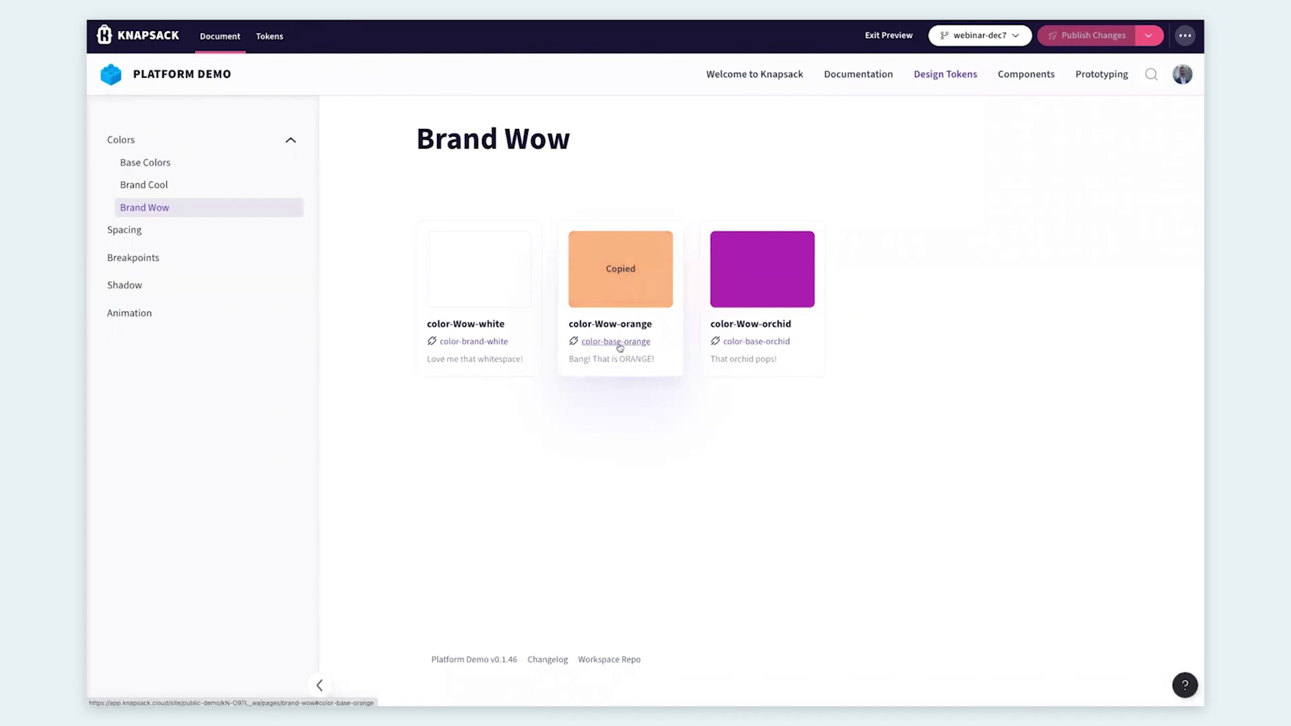
click(483, 273)
Copy the breakpoint-width-medium and shadow-box-md token values, then go to the Components Overview.
click(148, 261)
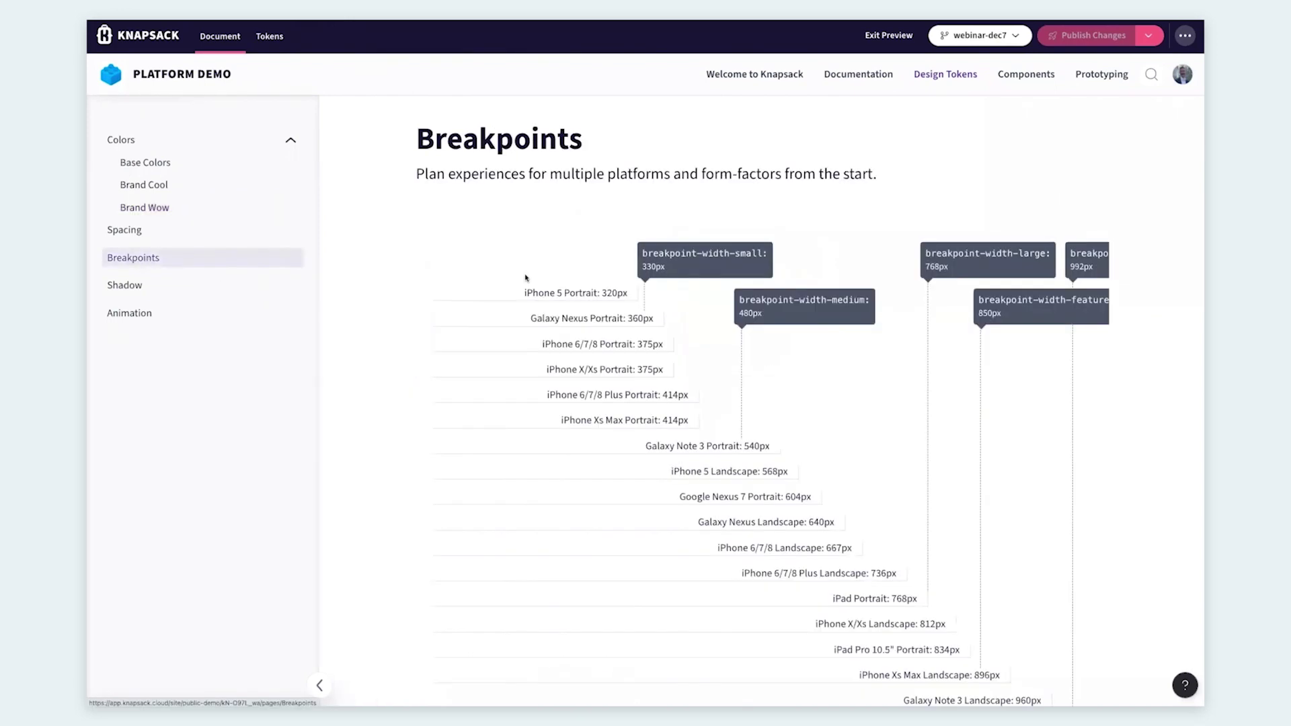
scroll(667, 308, right, 5)
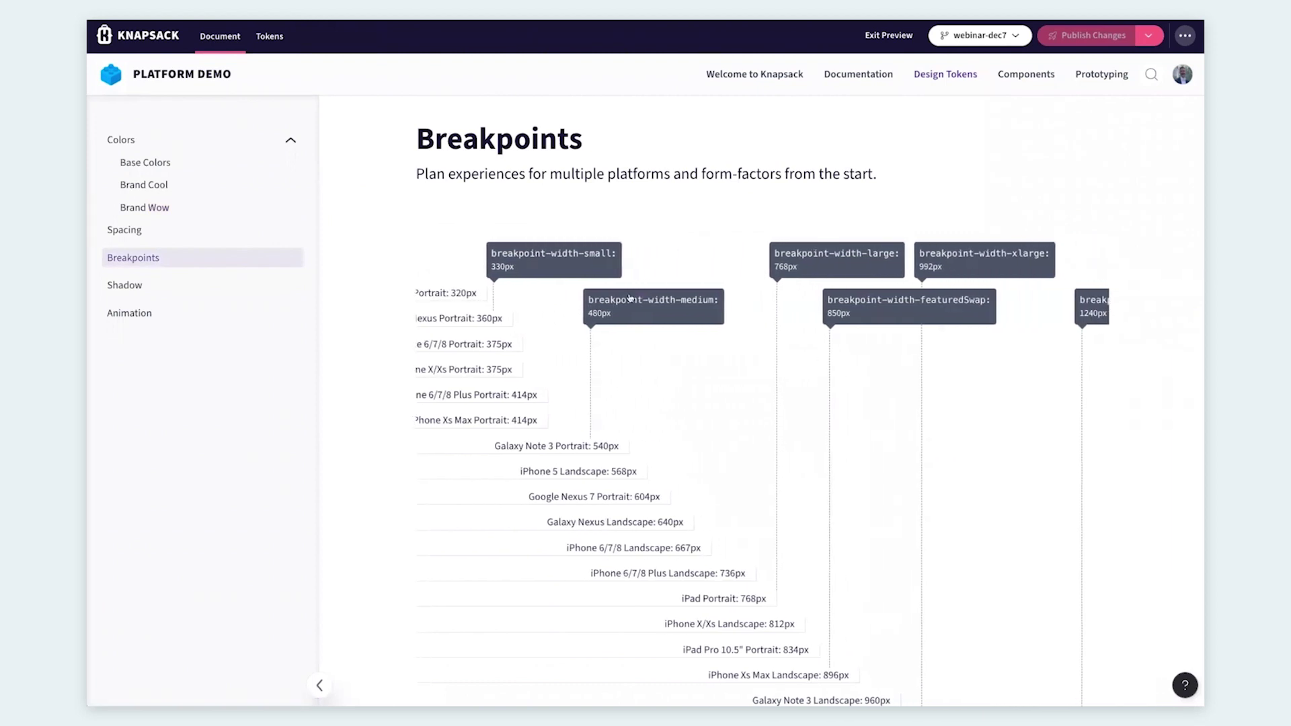
click(631, 301)
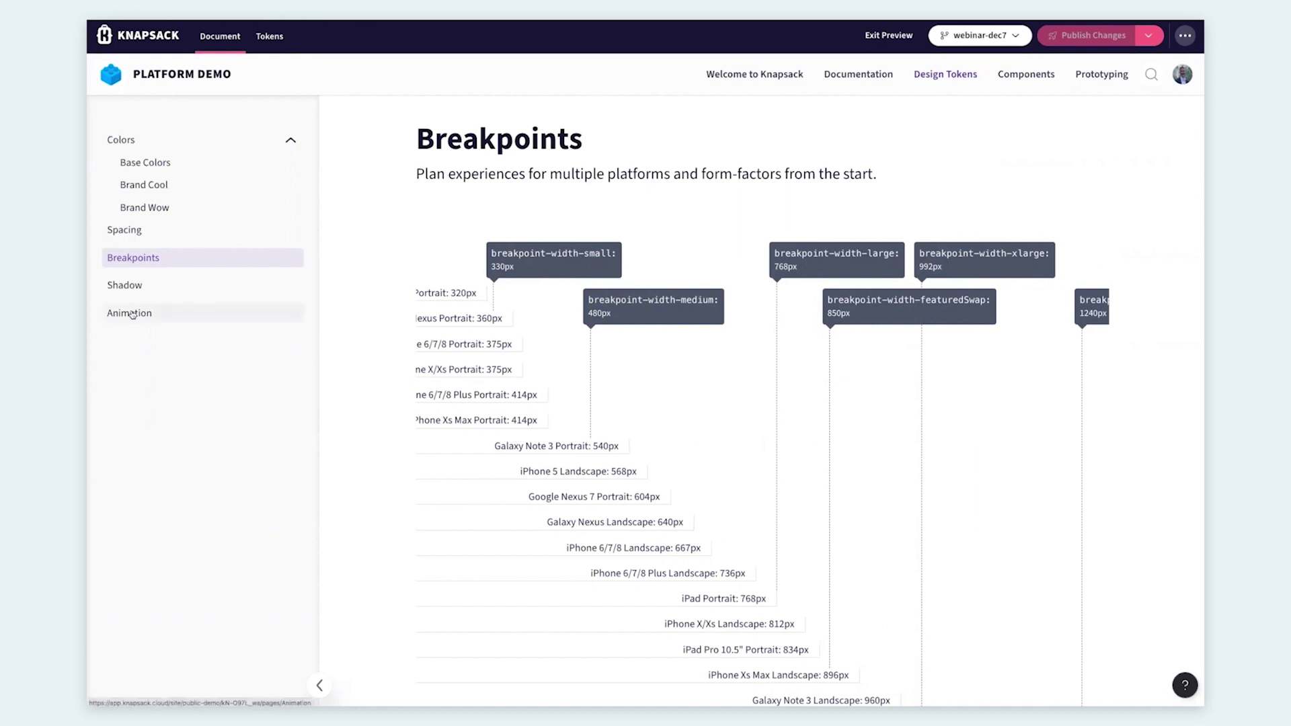
click(138, 287)
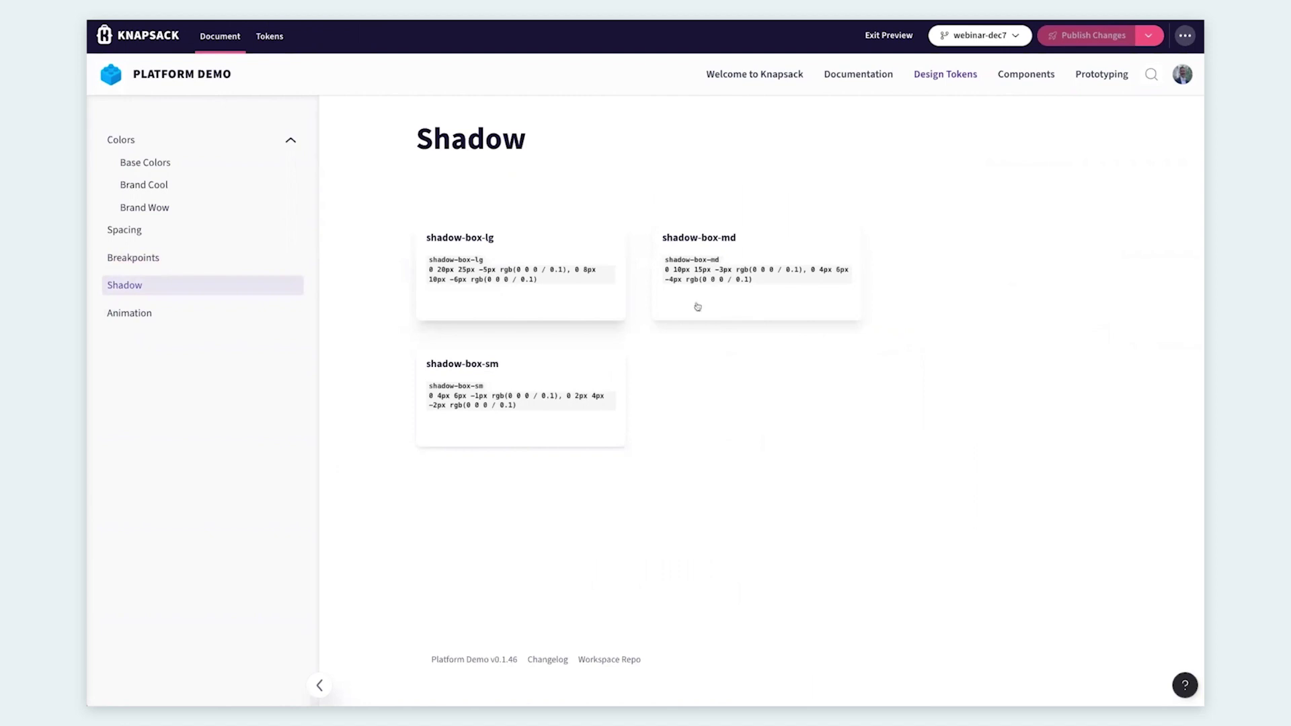
click(708, 262)
click(1025, 74)
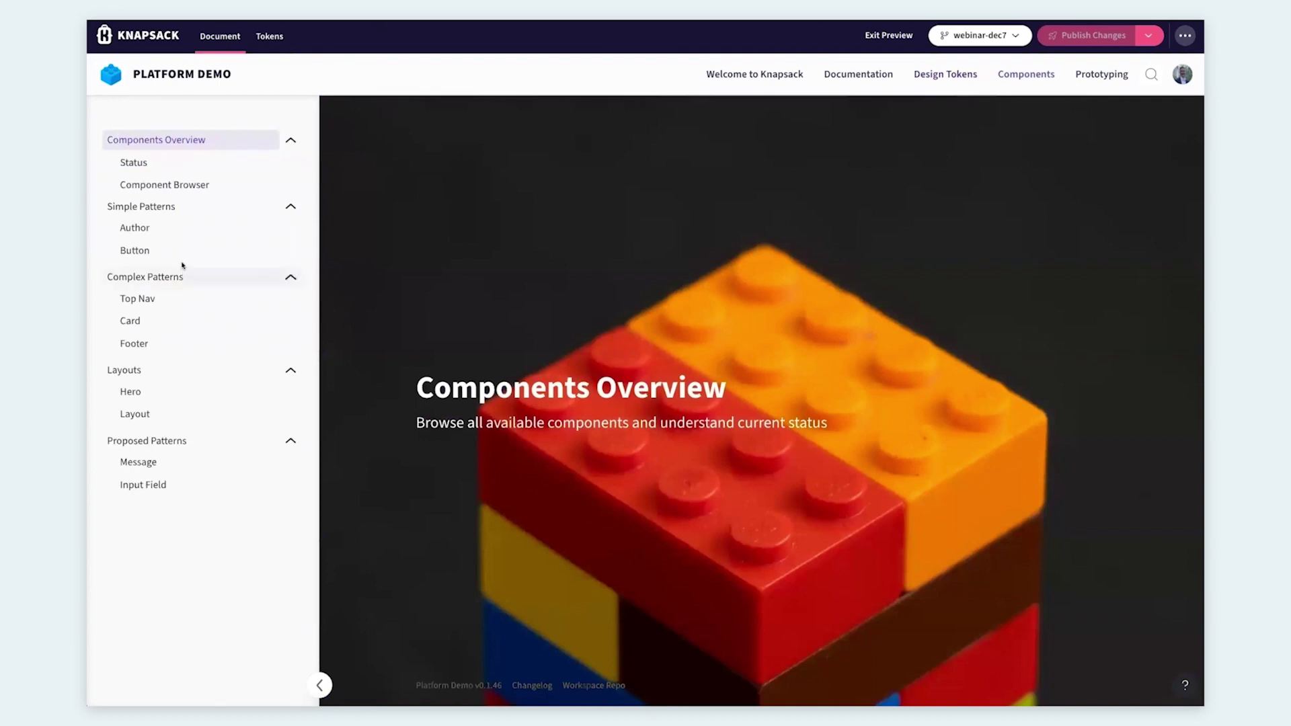
Open the Card component page and narrow its live preview from 1001px to about 685px.
click(142, 325)
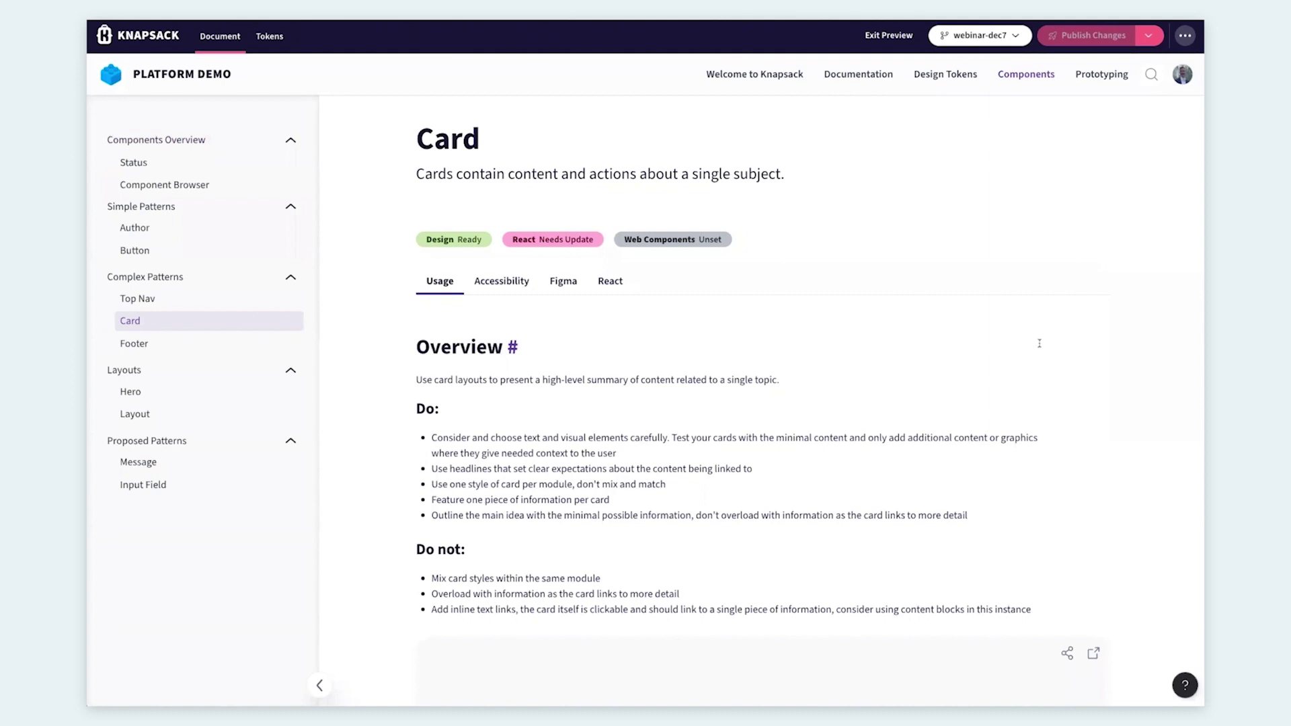
scroll(1039, 343, down, 2)
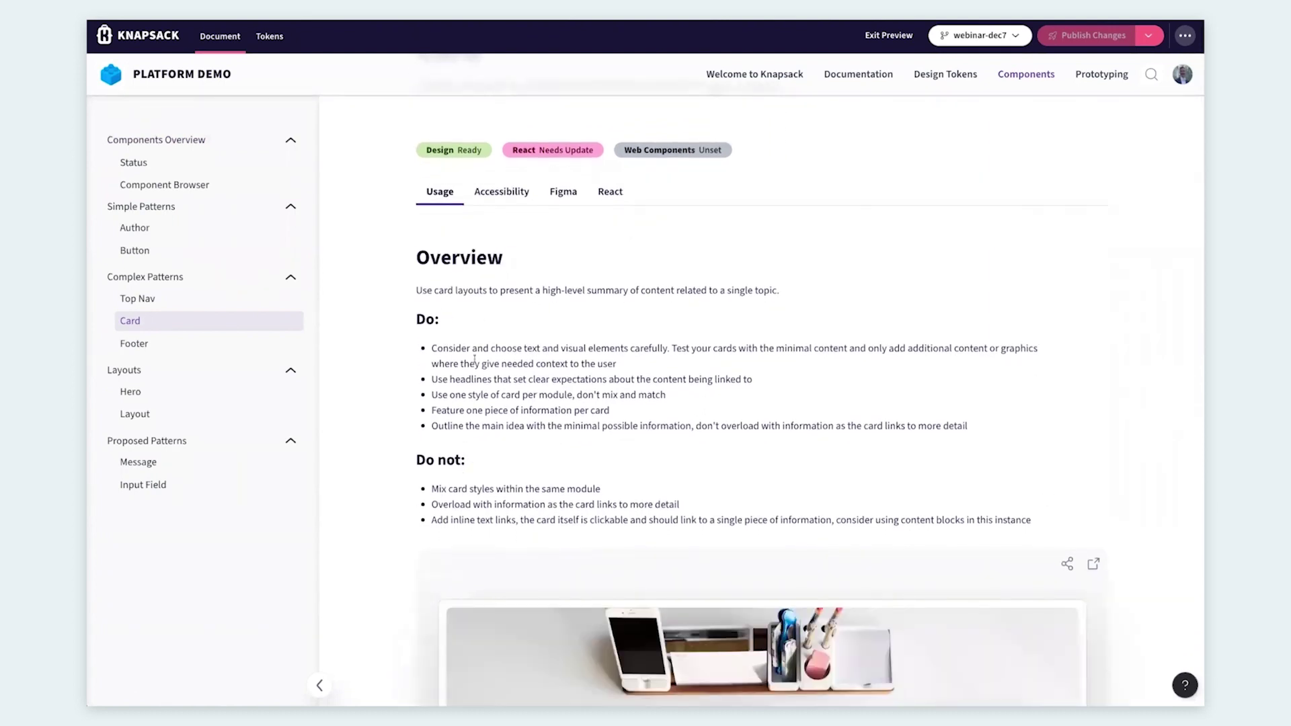
scroll(473, 324, down, 5)
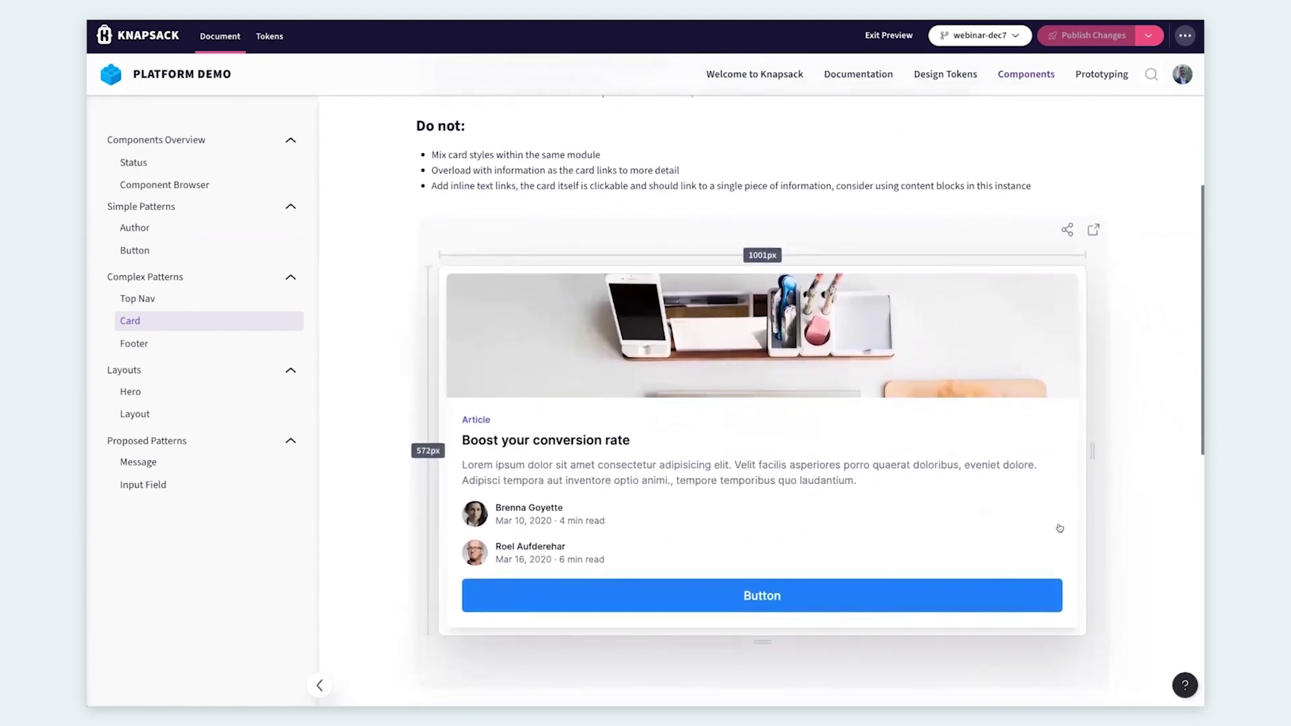
drag(1079, 639, 976, 651)
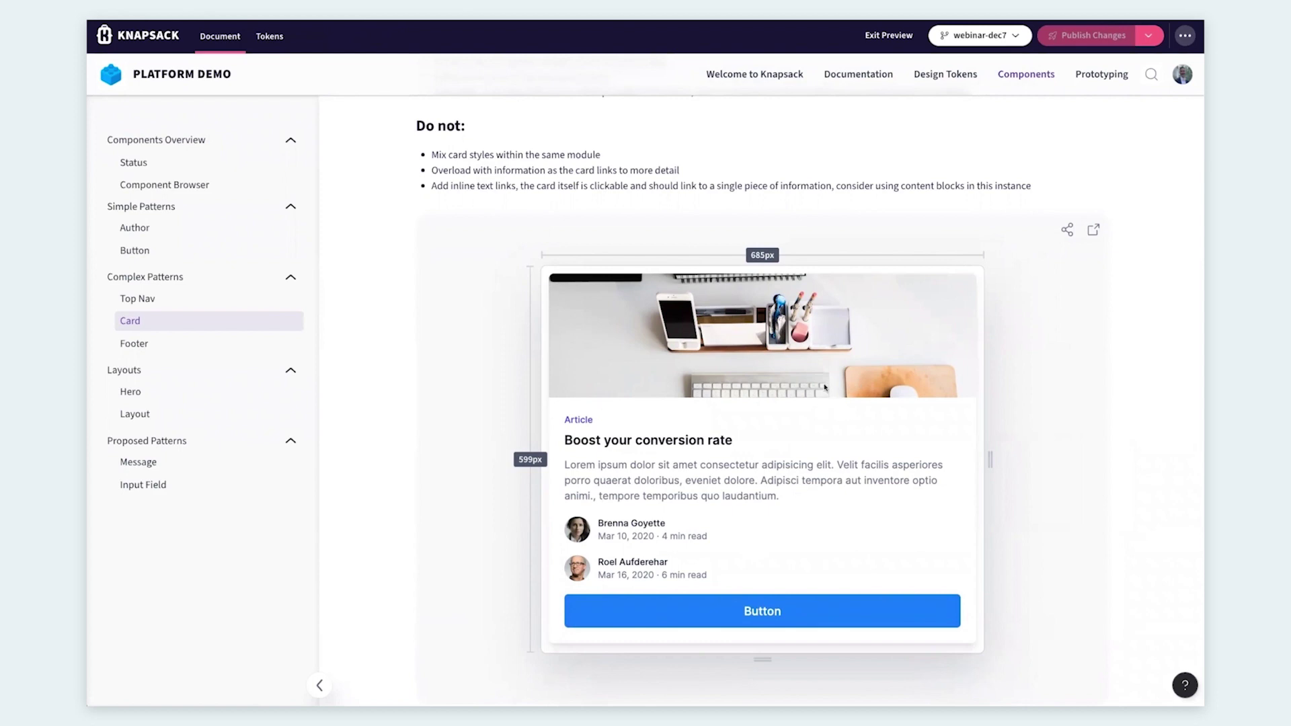
scroll(825, 388, down, 1)
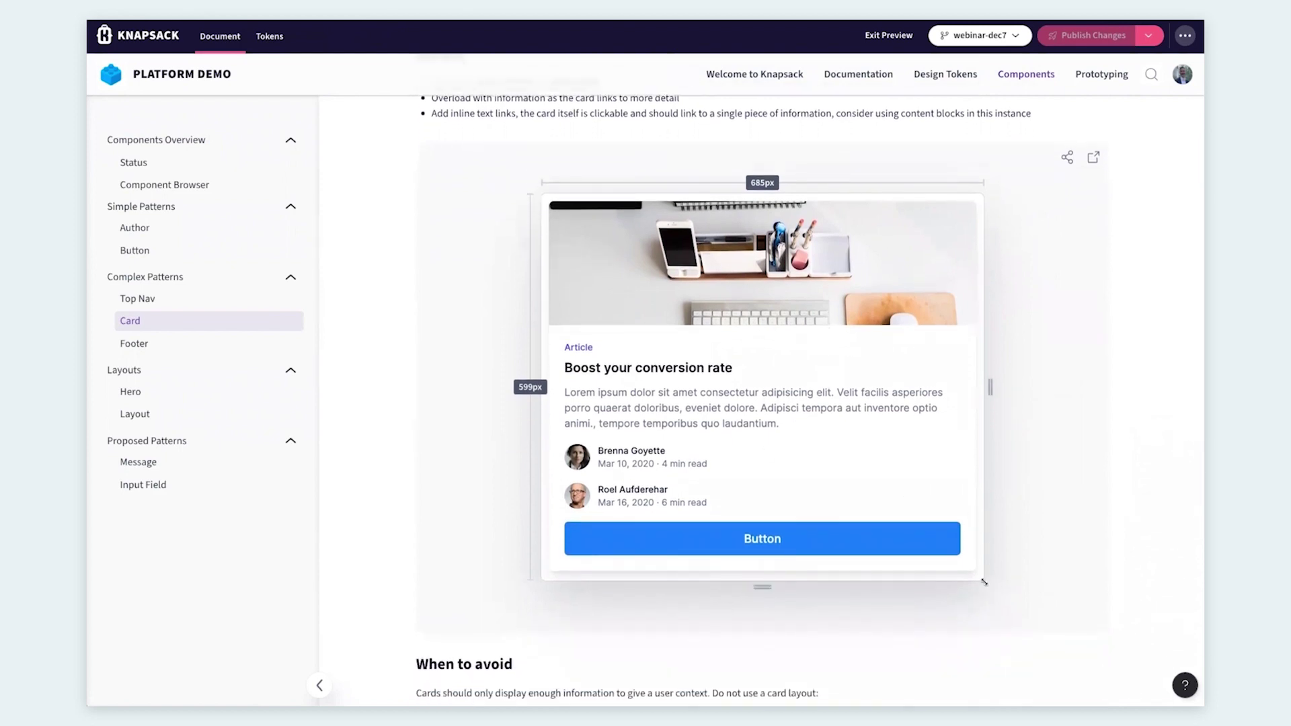
drag(983, 581, 976, 581)
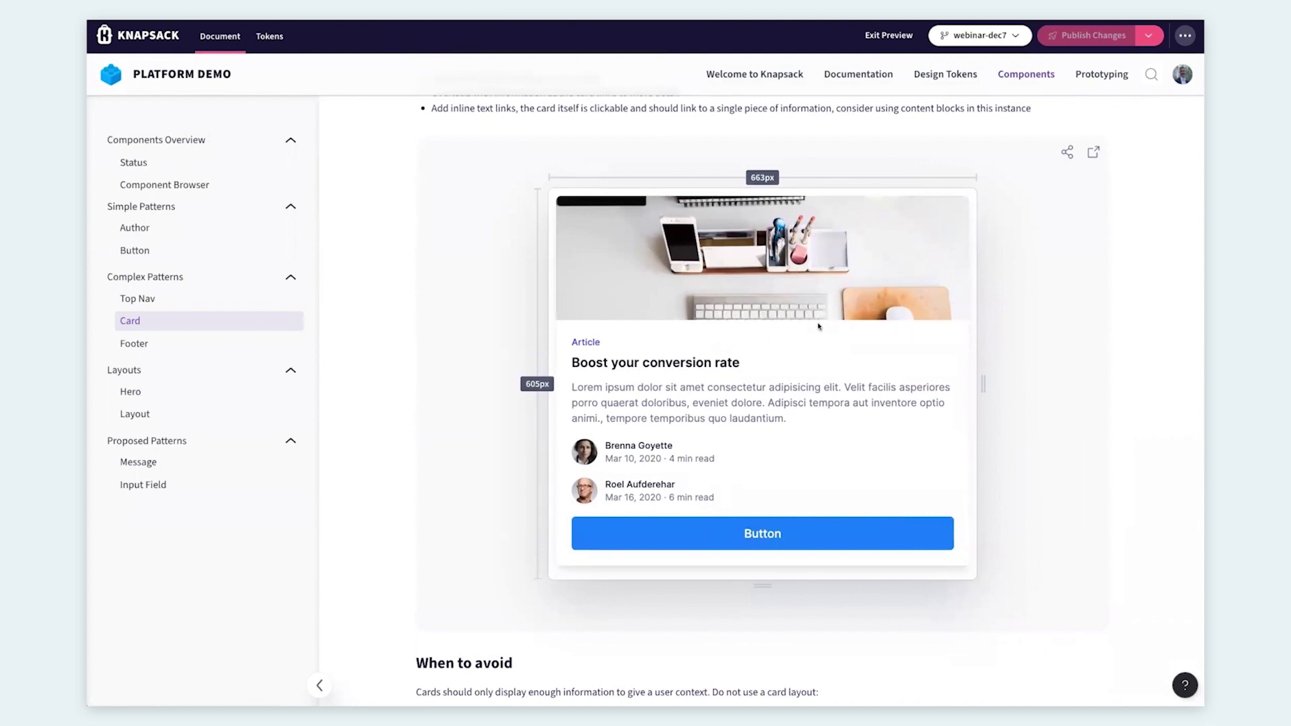
scroll(817, 325, up, 8)
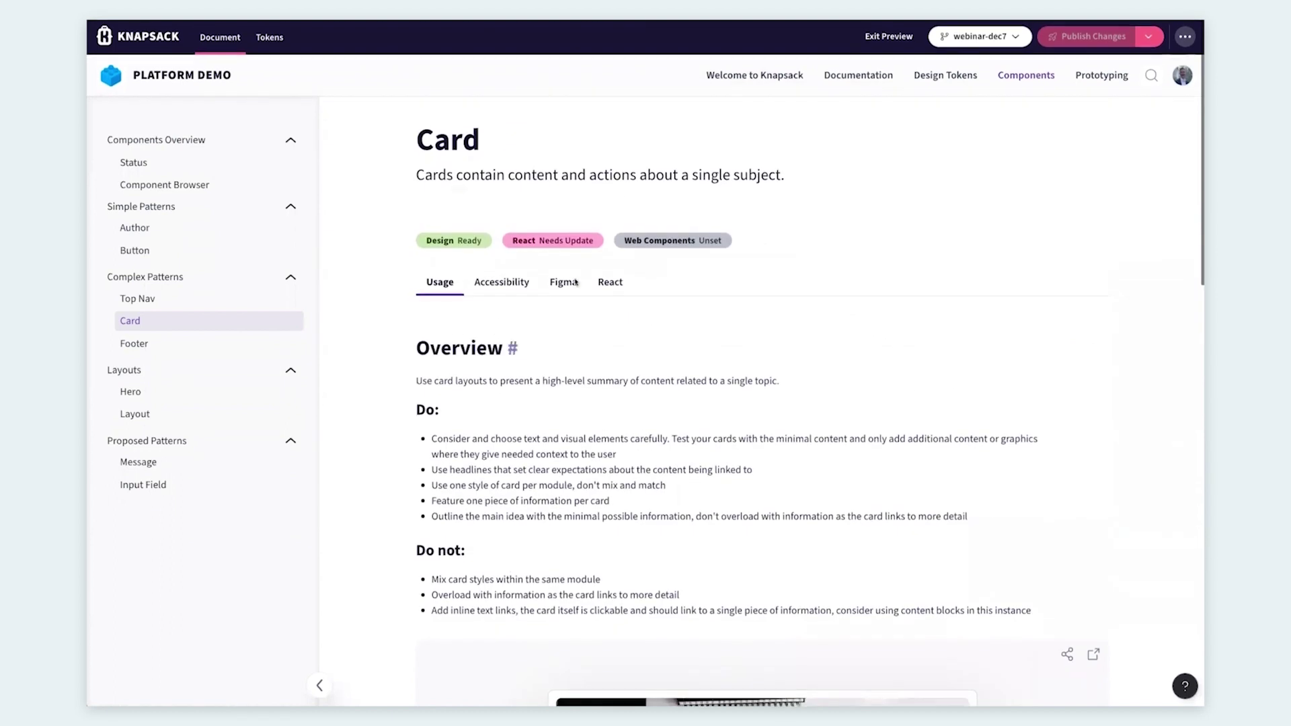
View the Card's Figma tab showing the embedded 'Boost your conversion rate' card design.
click(497, 285)
click(579, 283)
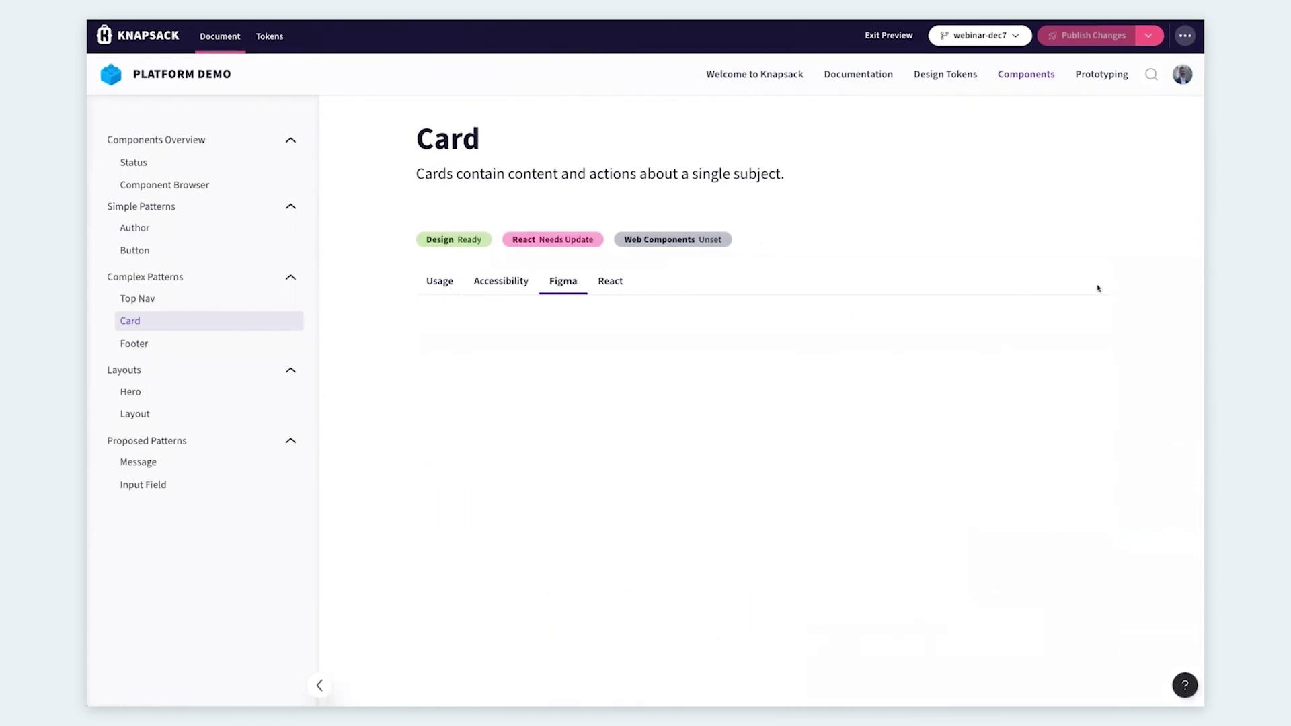
scroll(1134, 294, down, 1)
scroll(1133, 293, down, 1)
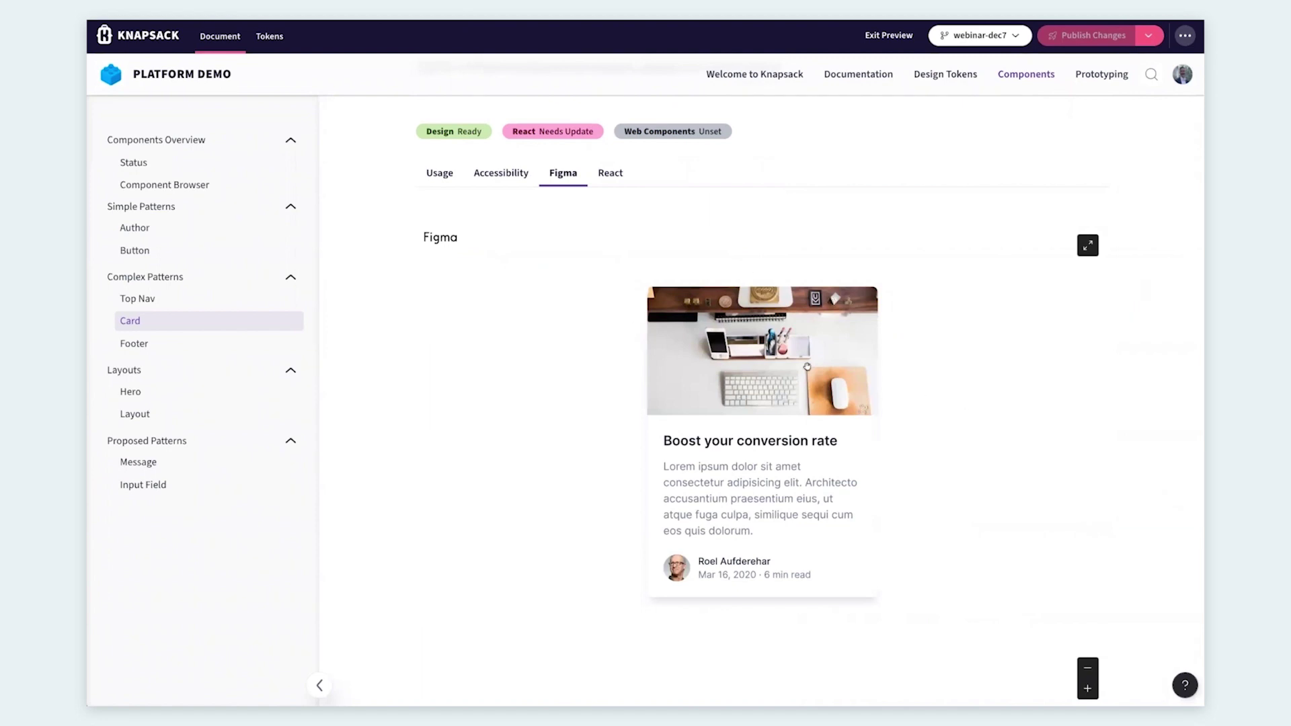
scroll(809, 502, down, 1)
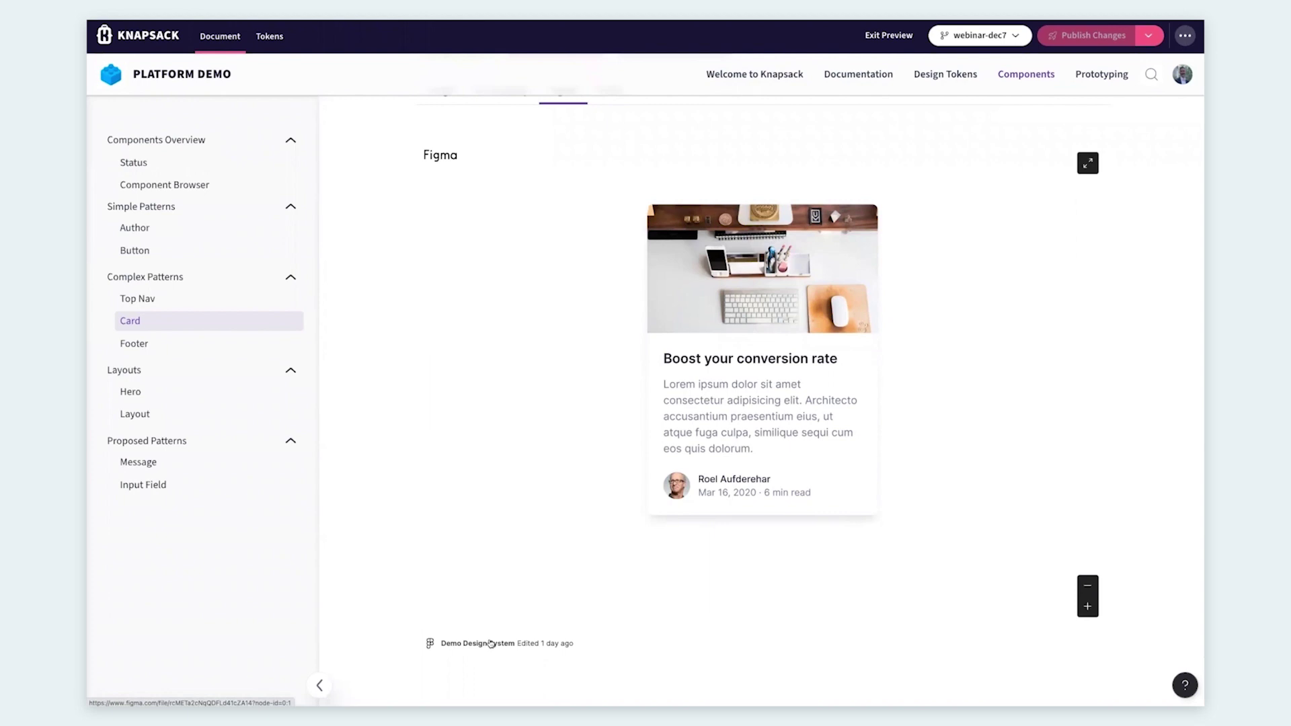
scroll(704, 577, up, 1)
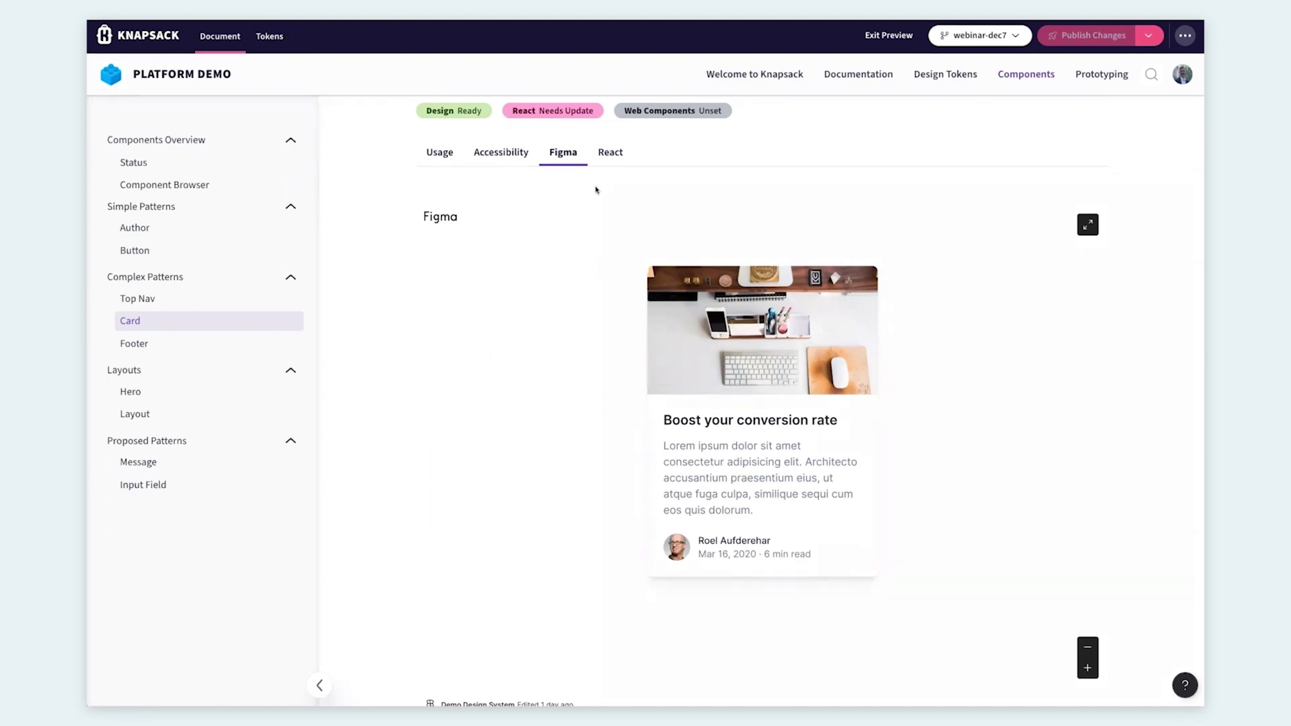
Bring up the Card's React props playground and scroll to the One Author CTA pattern slots.
click(606, 152)
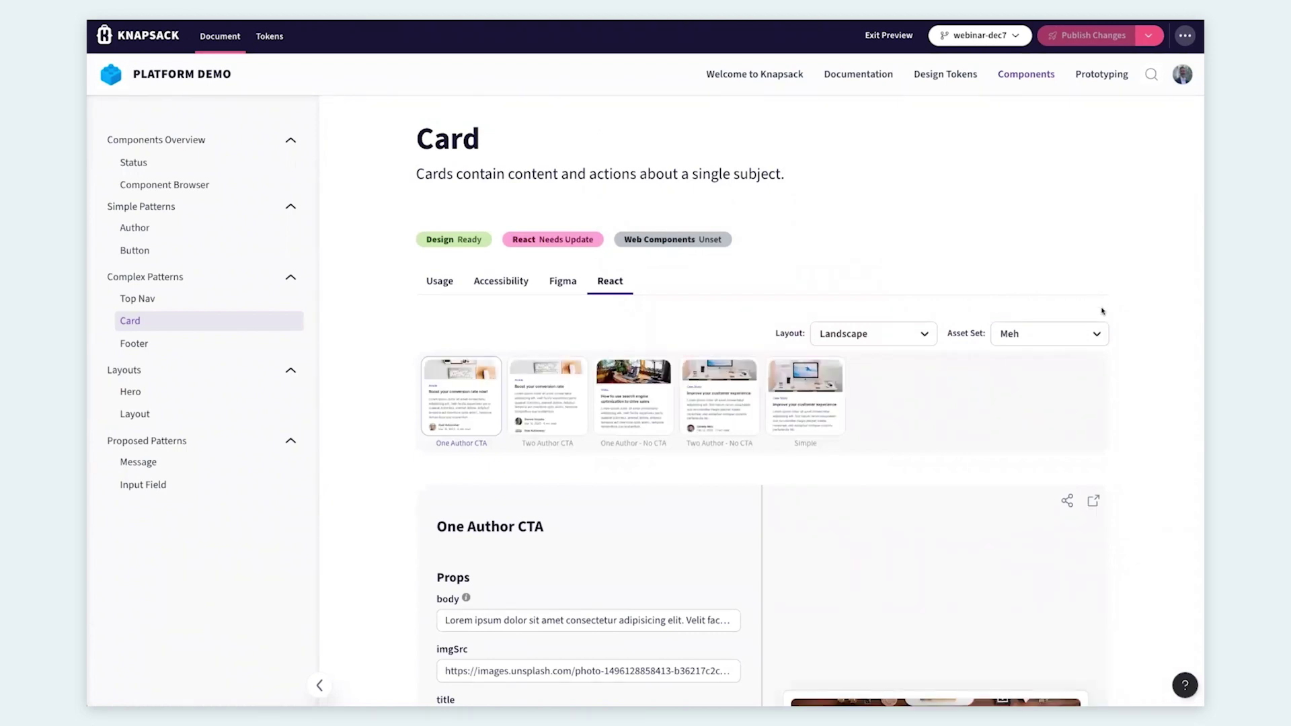
scroll(1123, 340, down, 4)
scroll(922, 392, down, 5)
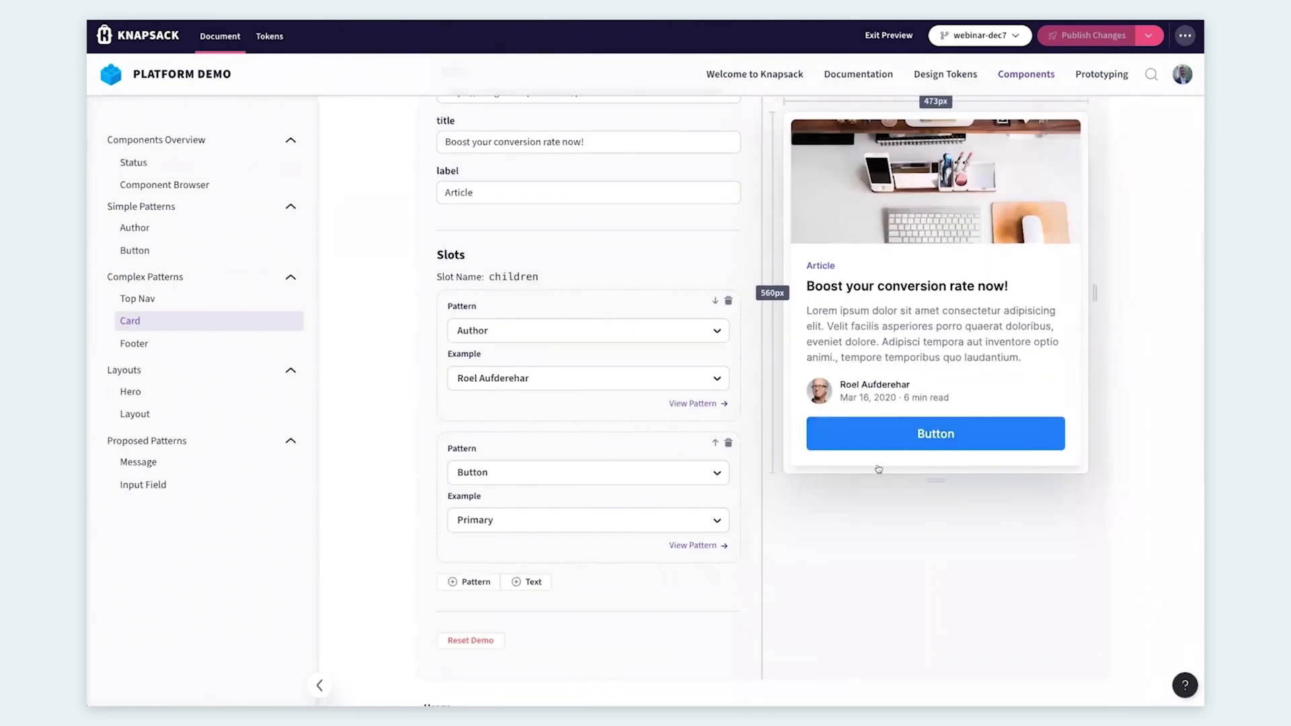
scroll(890, 331, up, 1)
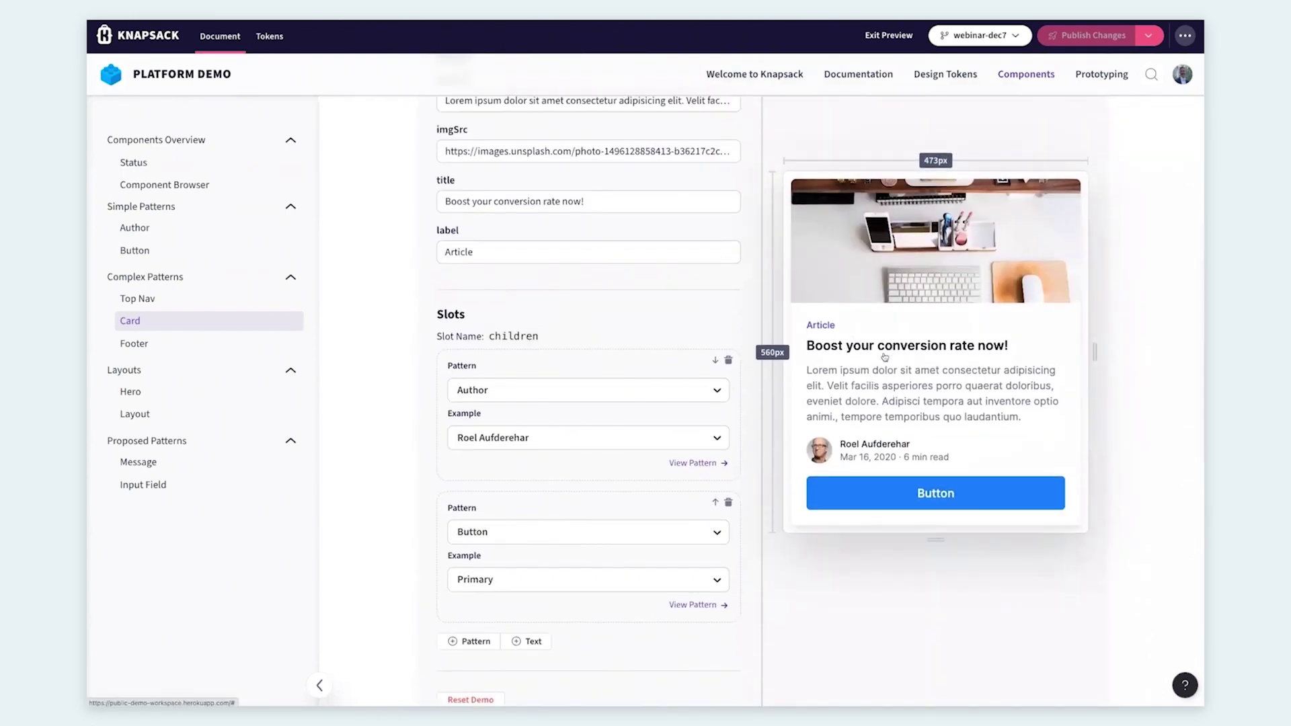
scroll(740, 236, up, 3)
scroll(583, 194, down, 3)
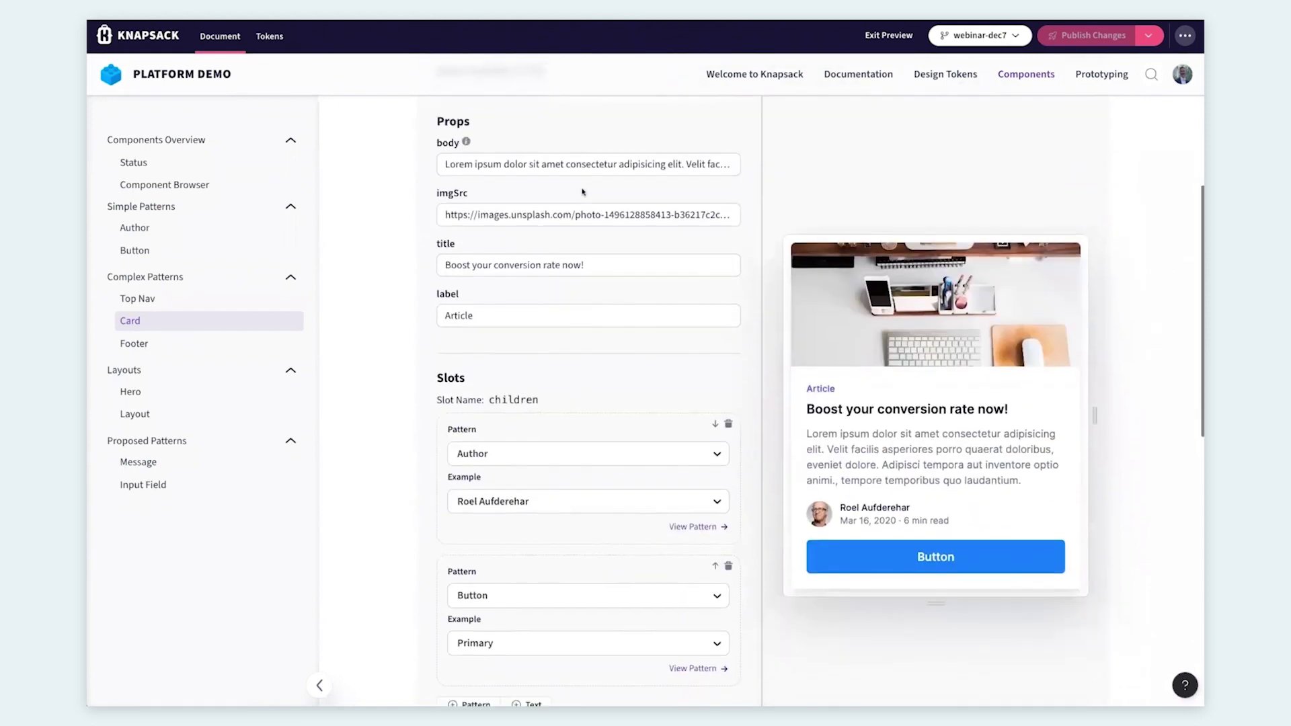
Add a third slot using the Button pattern with the Secondary example, and review the preview.
click(469, 621)
click(532, 614)
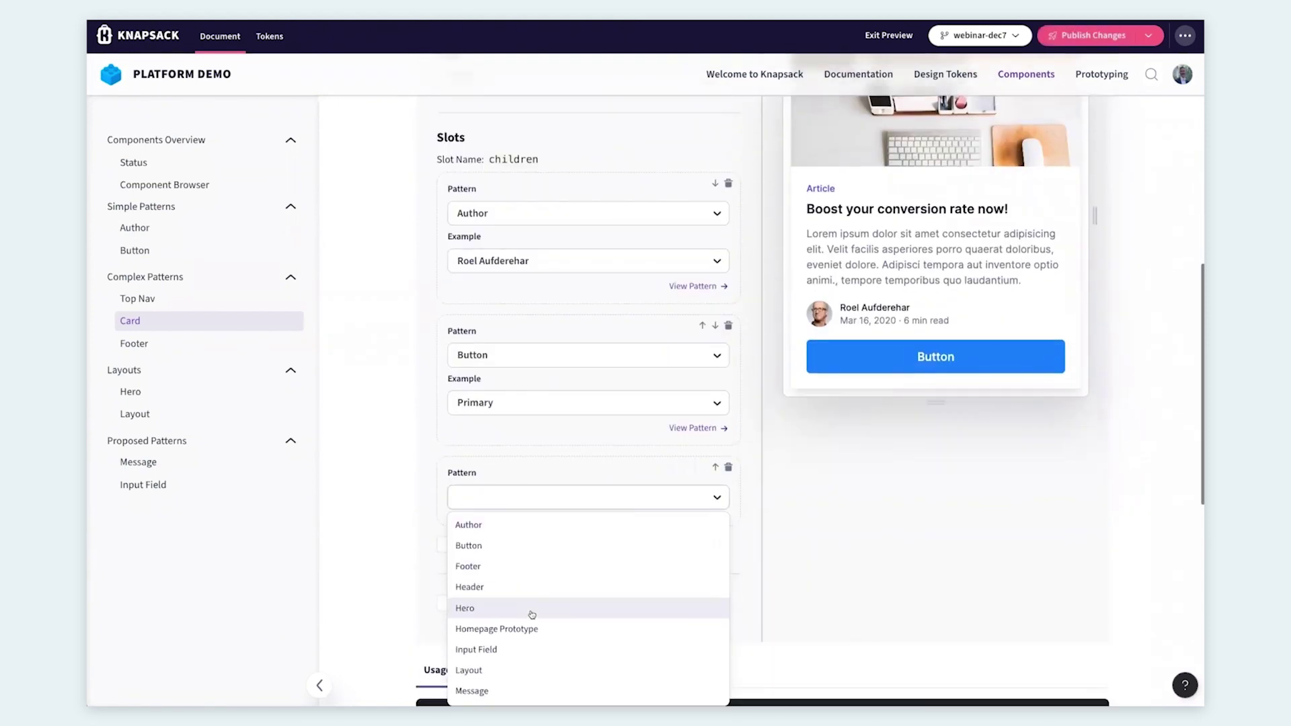
click(534, 547)
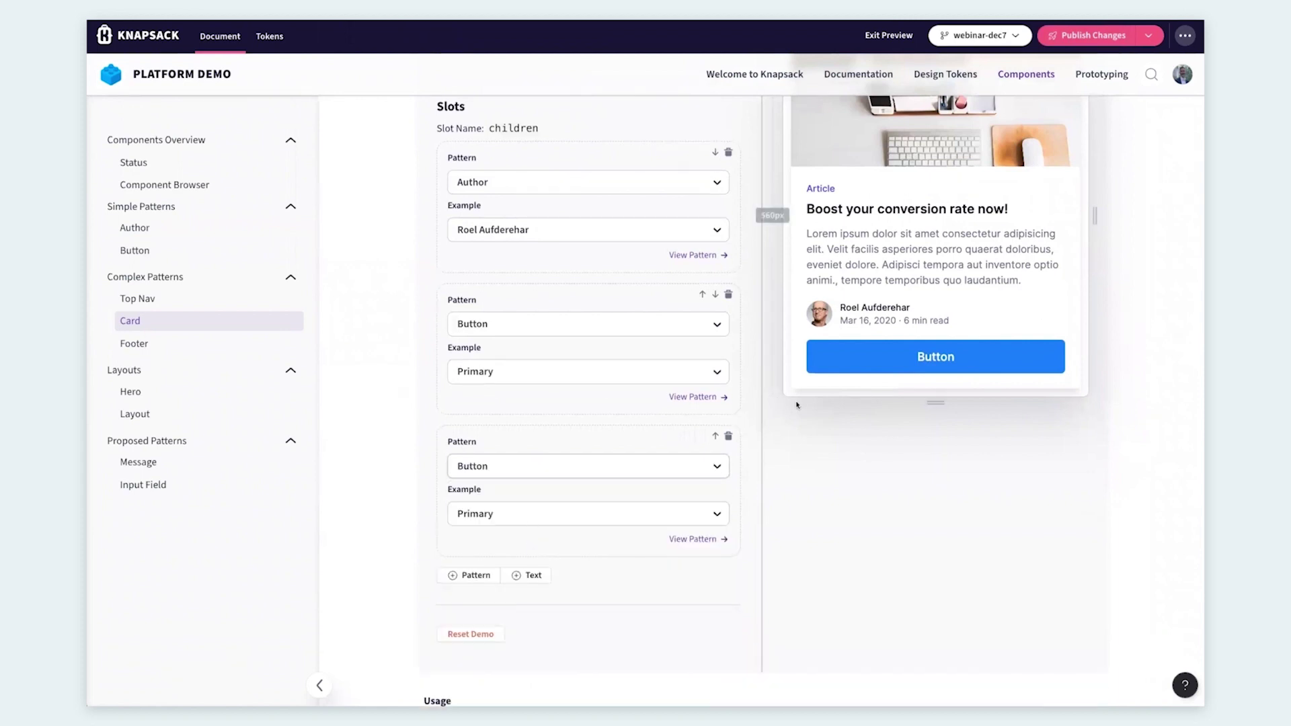
click(538, 515)
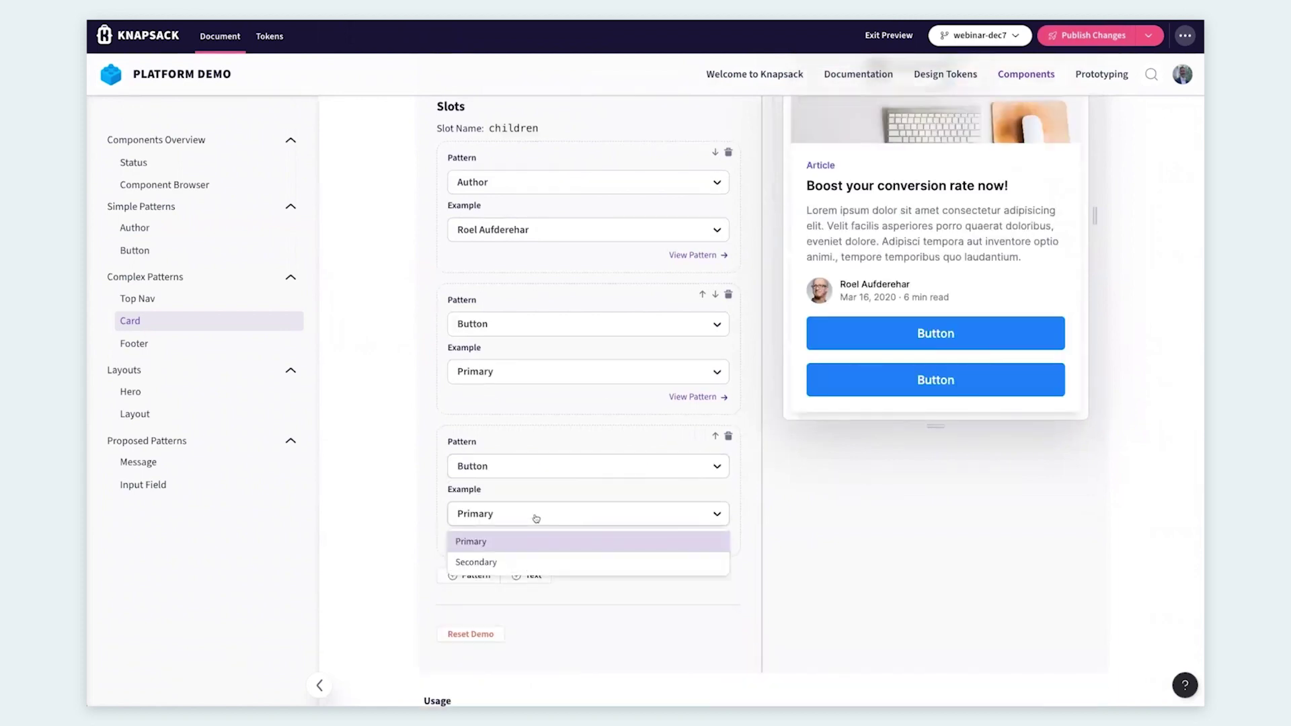
click(491, 563)
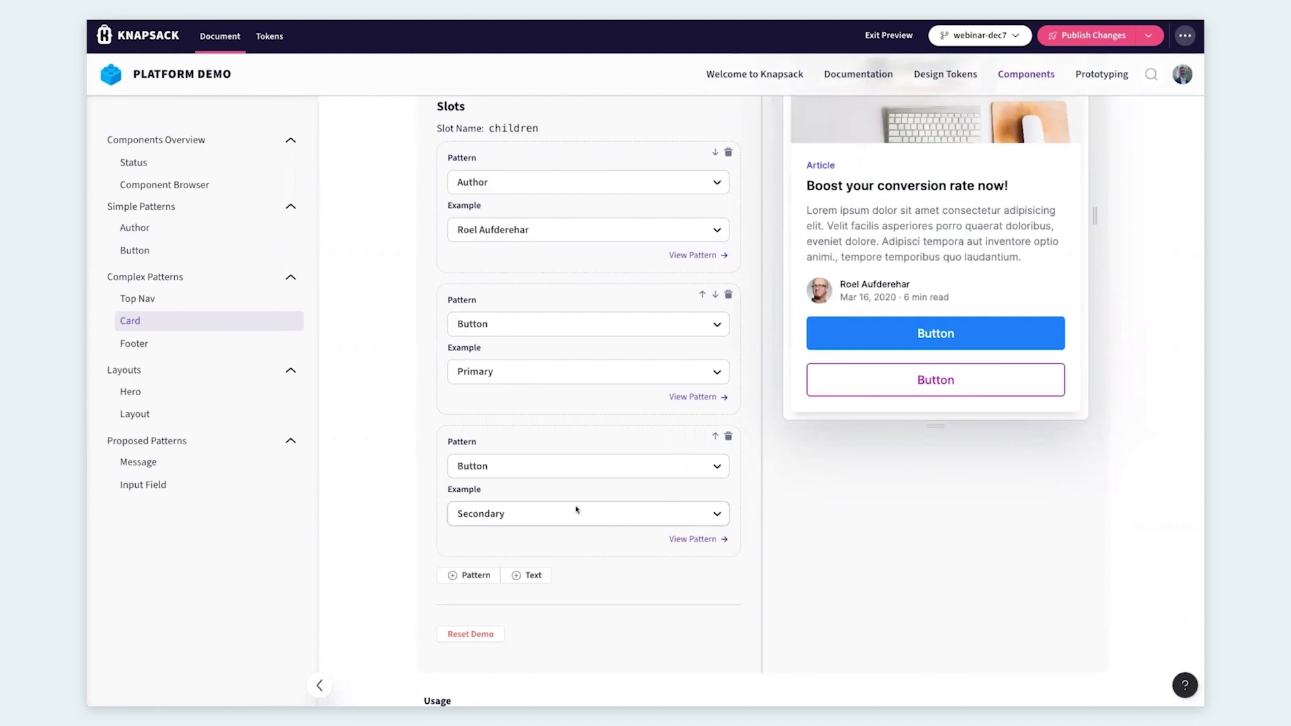
scroll(686, 404, up, 5)
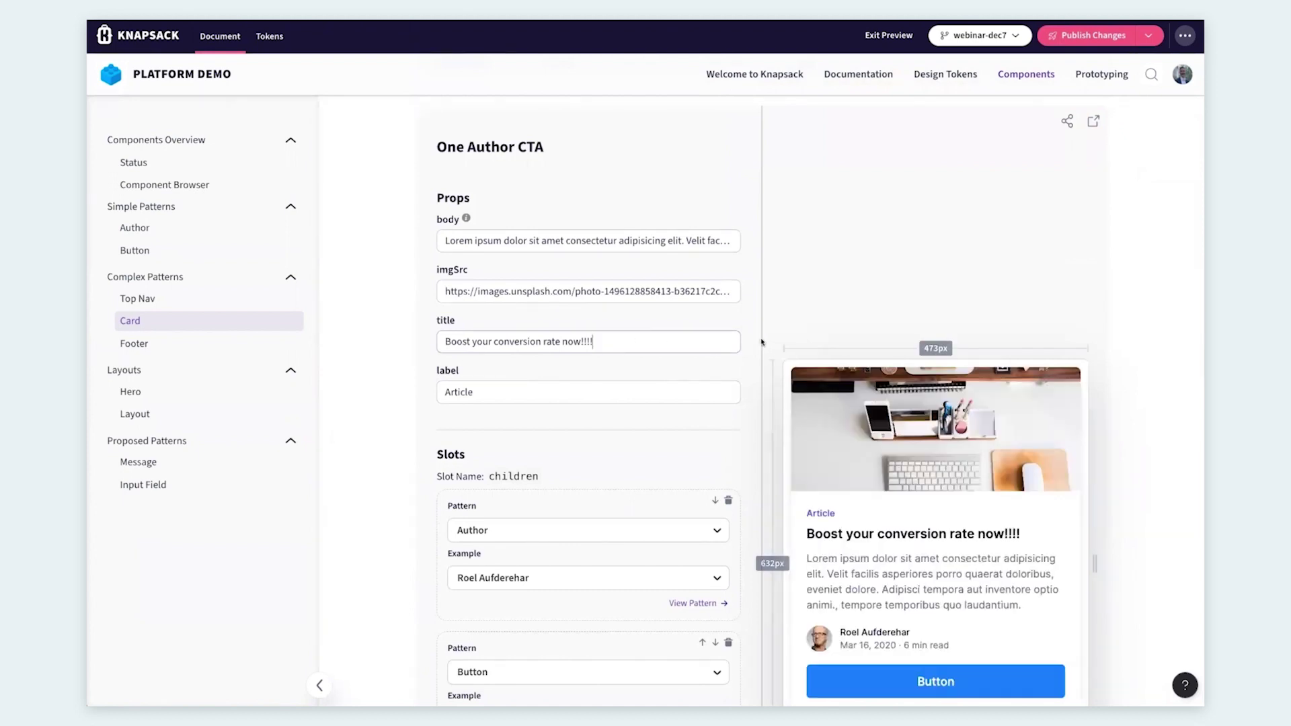
scroll(931, 468, down, 1)
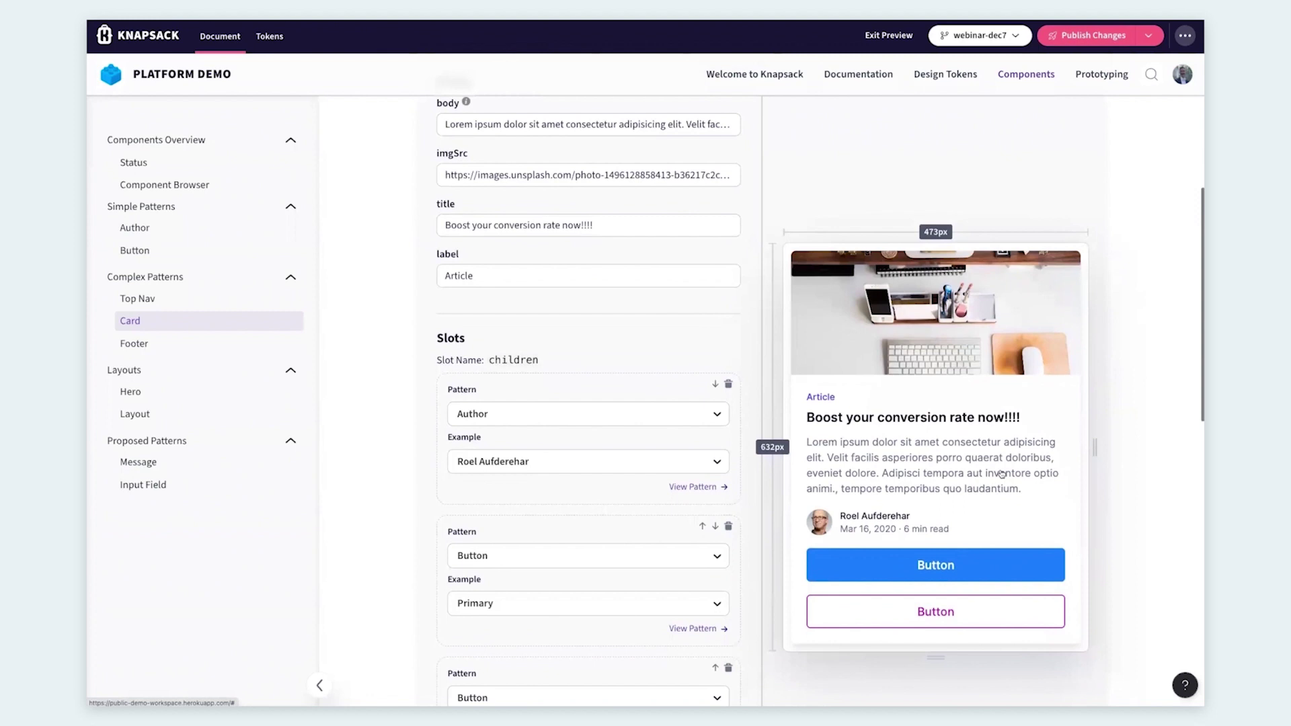
scroll(999, 474, down, 2)
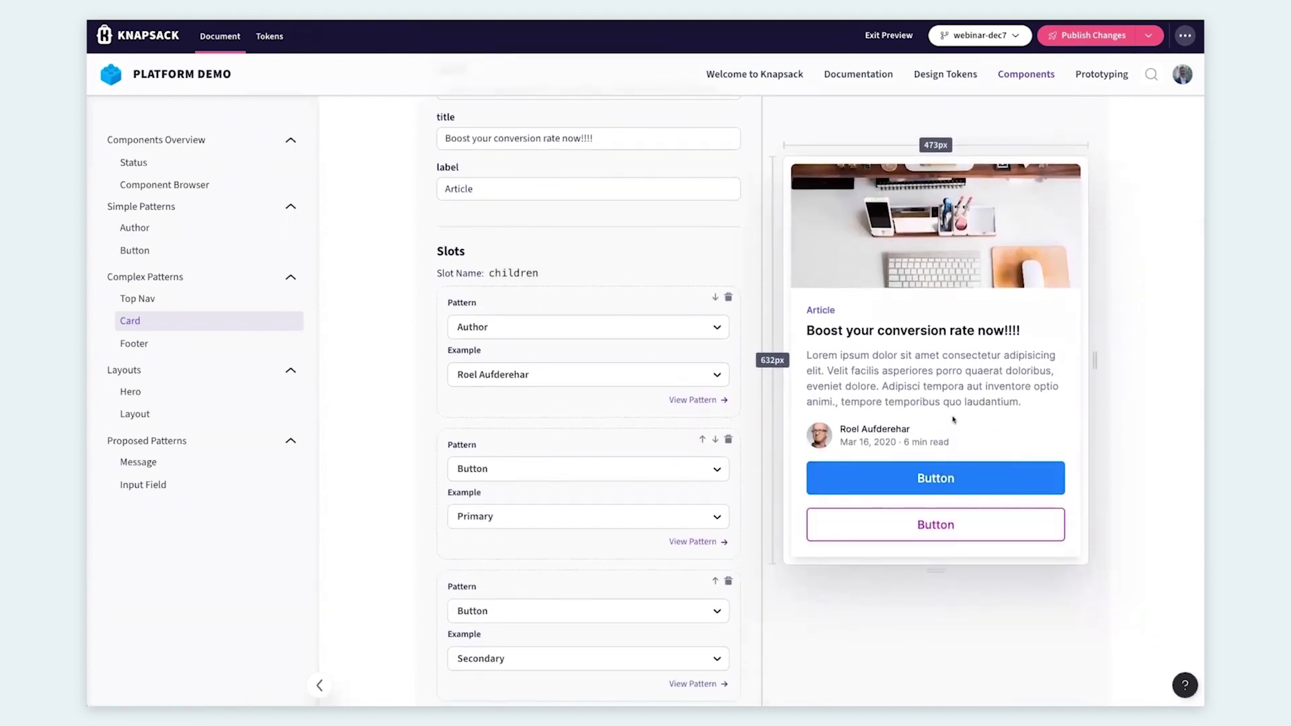
scroll(972, 424, up, 5)
scroll(863, 336, up, 2)
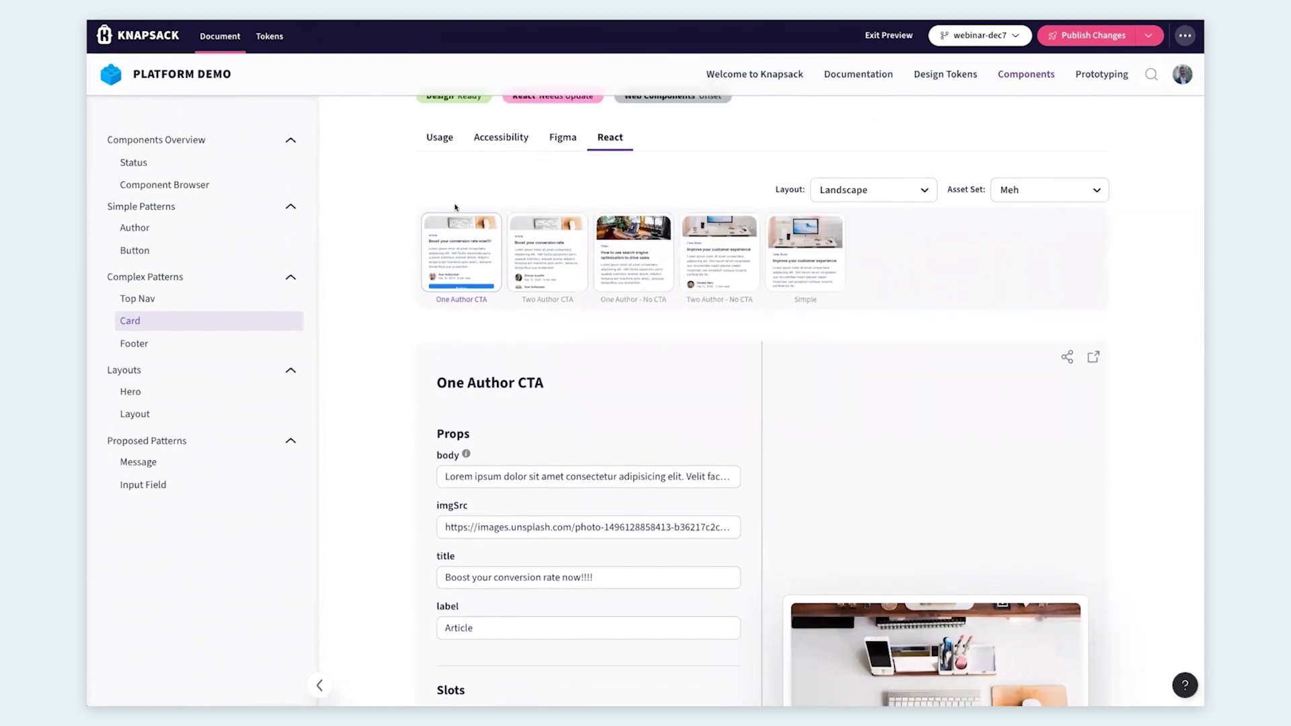
scroll(834, 282, down, 5)
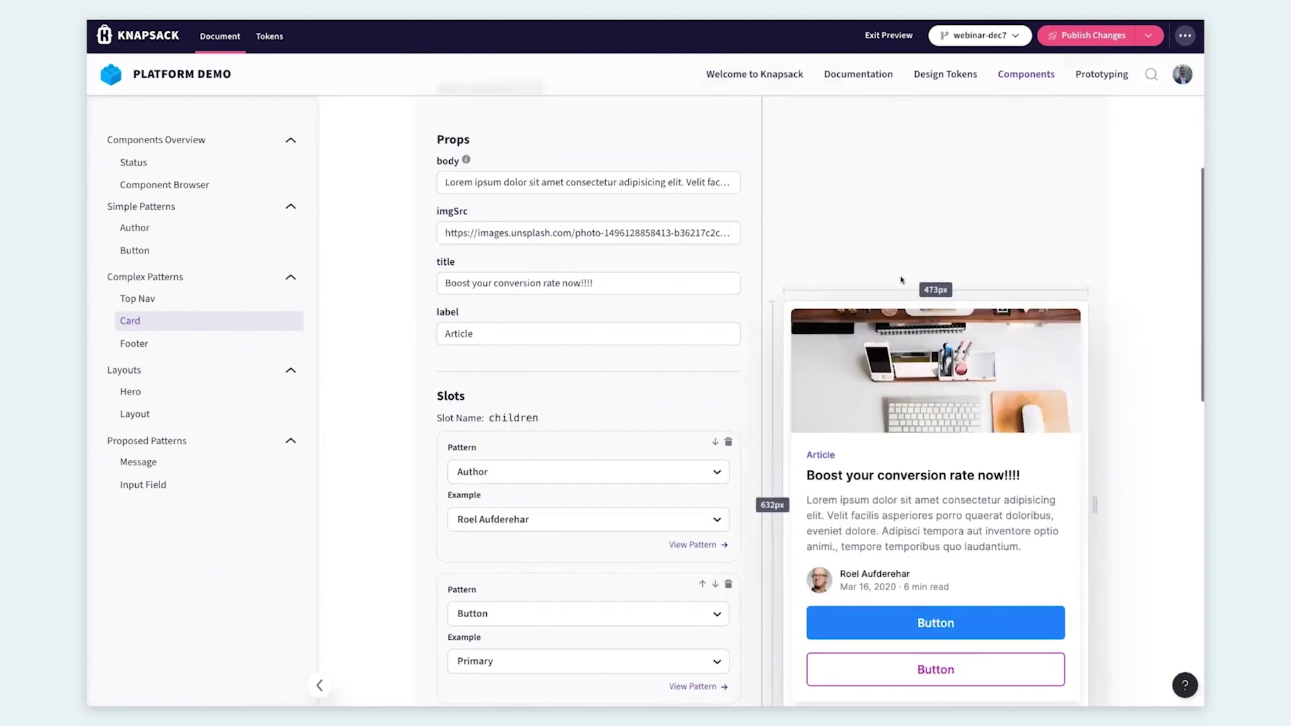
scroll(901, 280, up, 2)
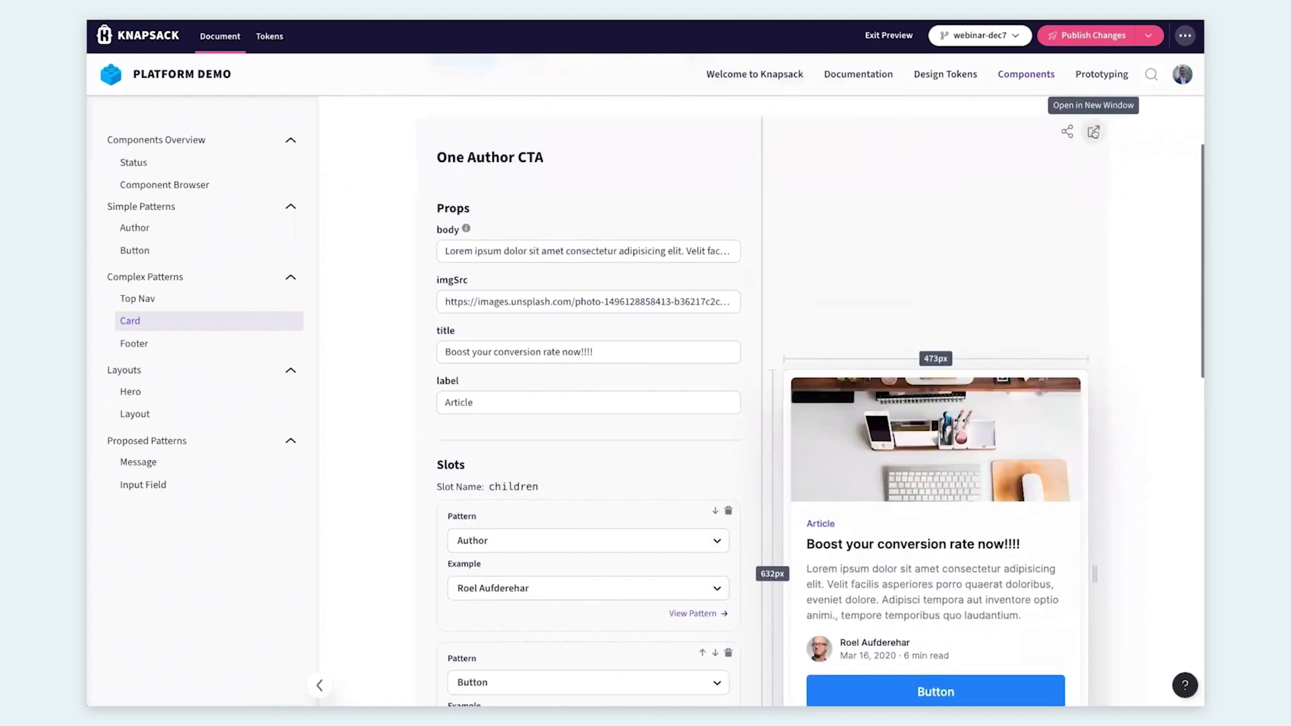
Show the One Author CTA card example in a separate window, resized and centred on screen.
click(1094, 132)
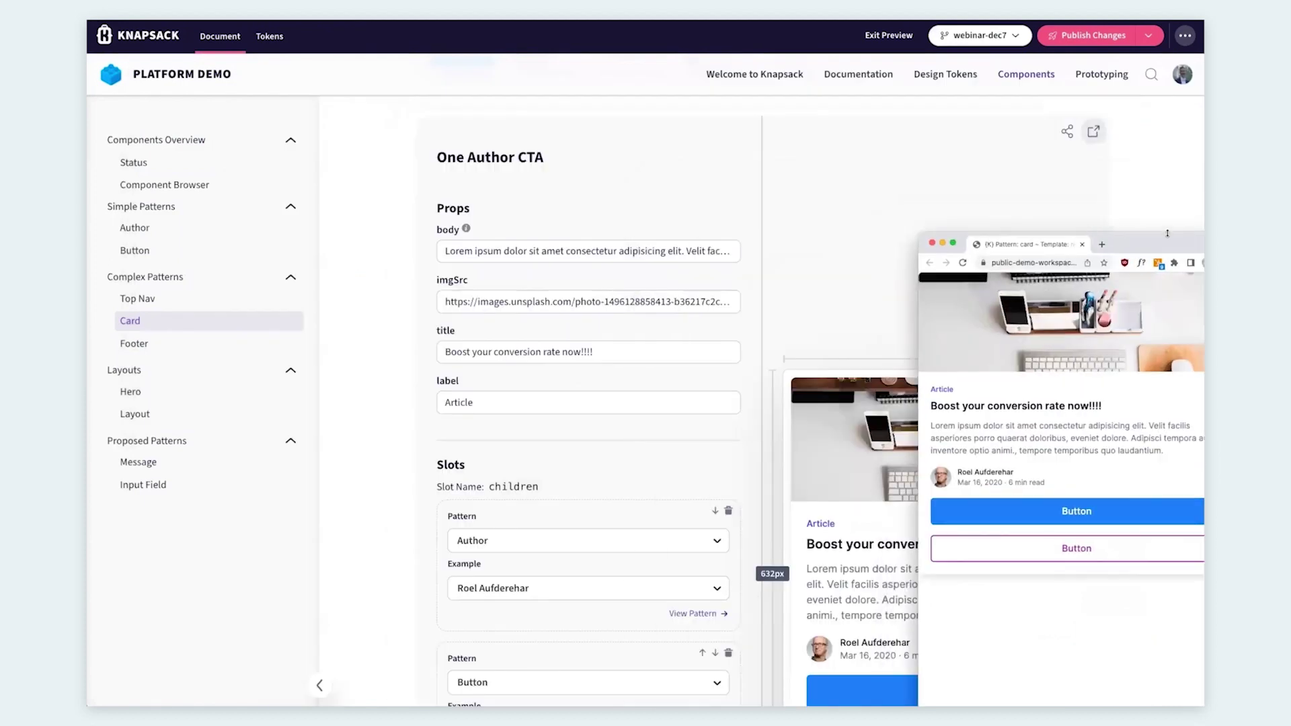
drag(1119, 250, 825, 169)
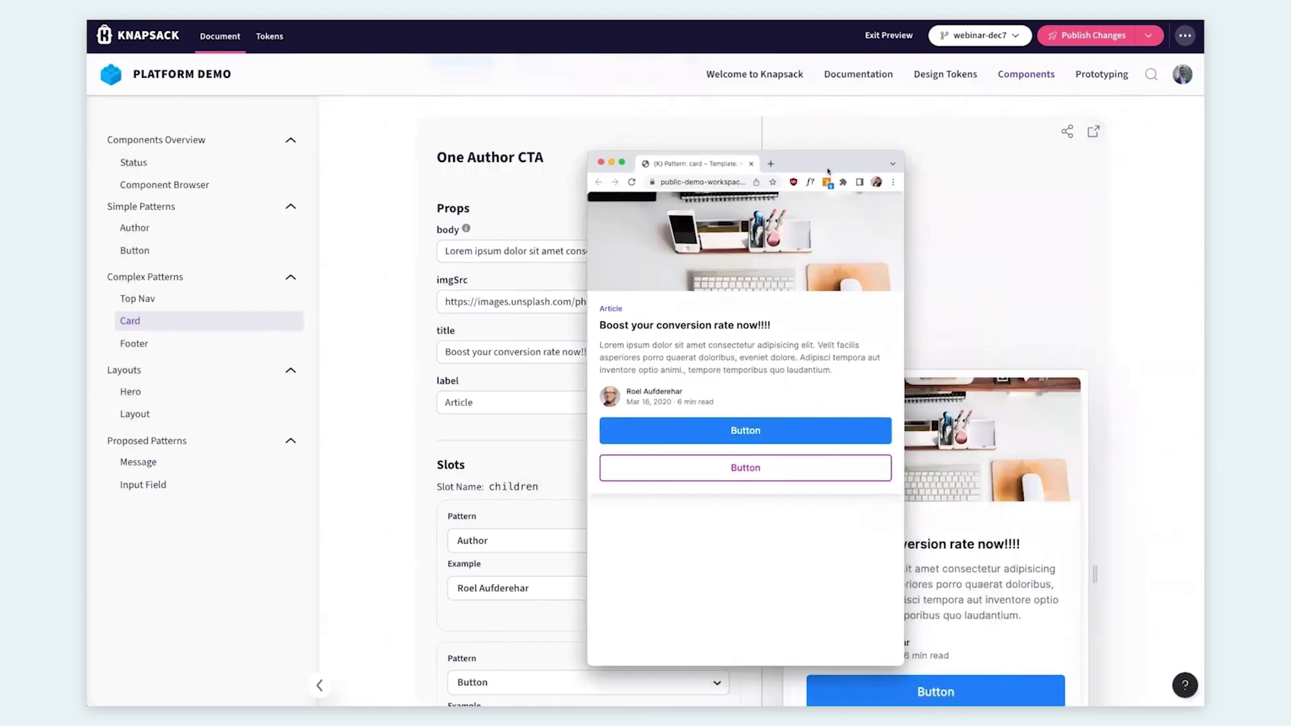
Close the popup card window, switch to the Card's Usage tab, and exit preview into edit mode.
click(601, 163)
scroll(674, 208, up, 4)
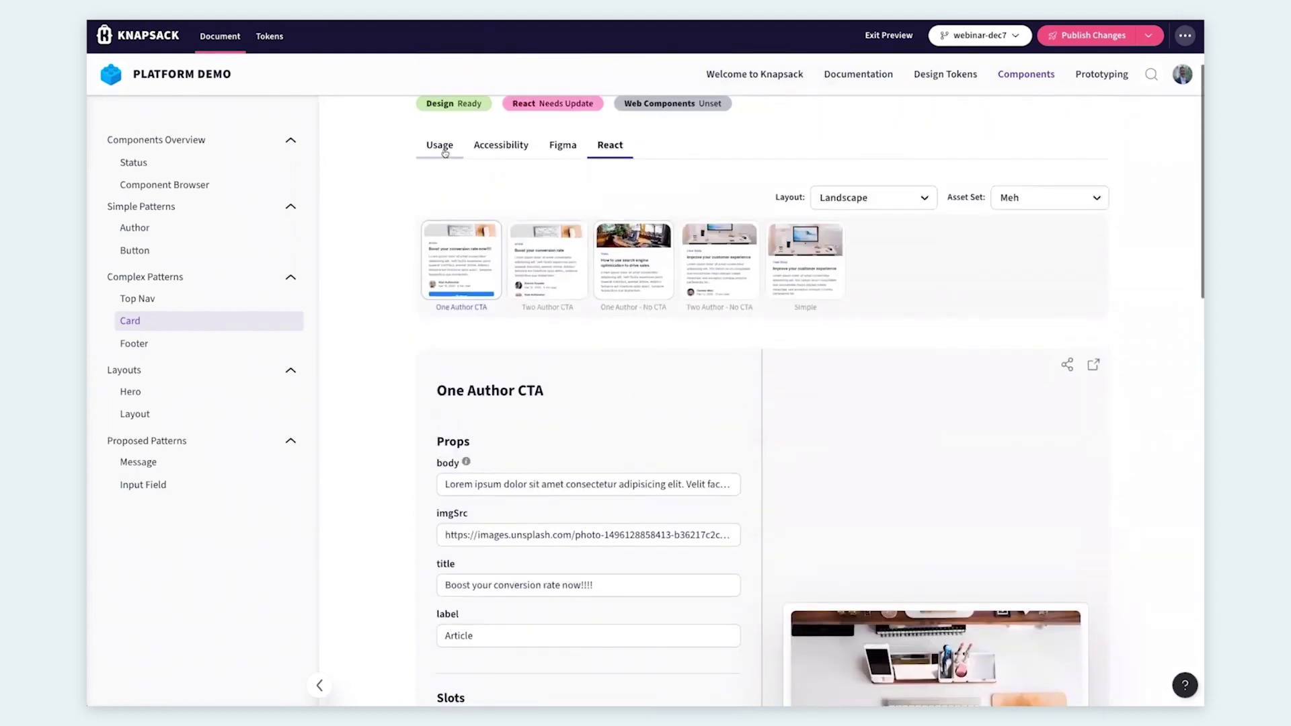
click(441, 146)
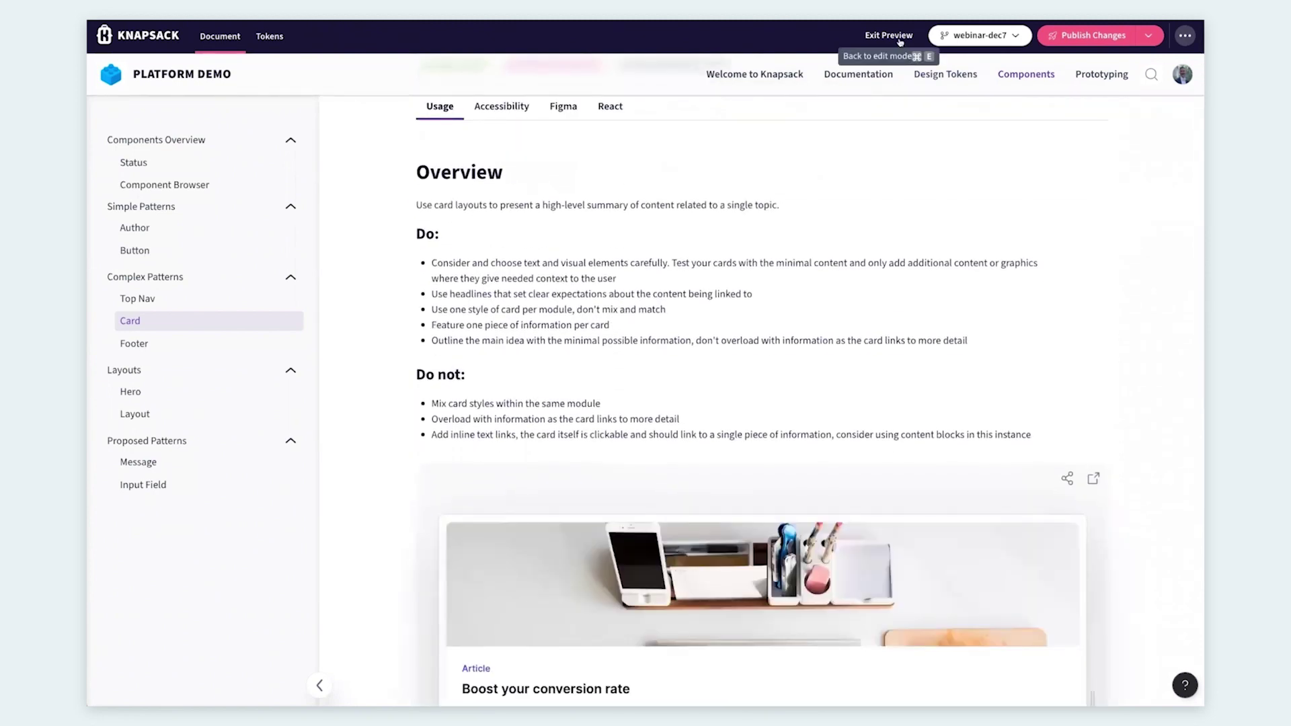
click(899, 39)
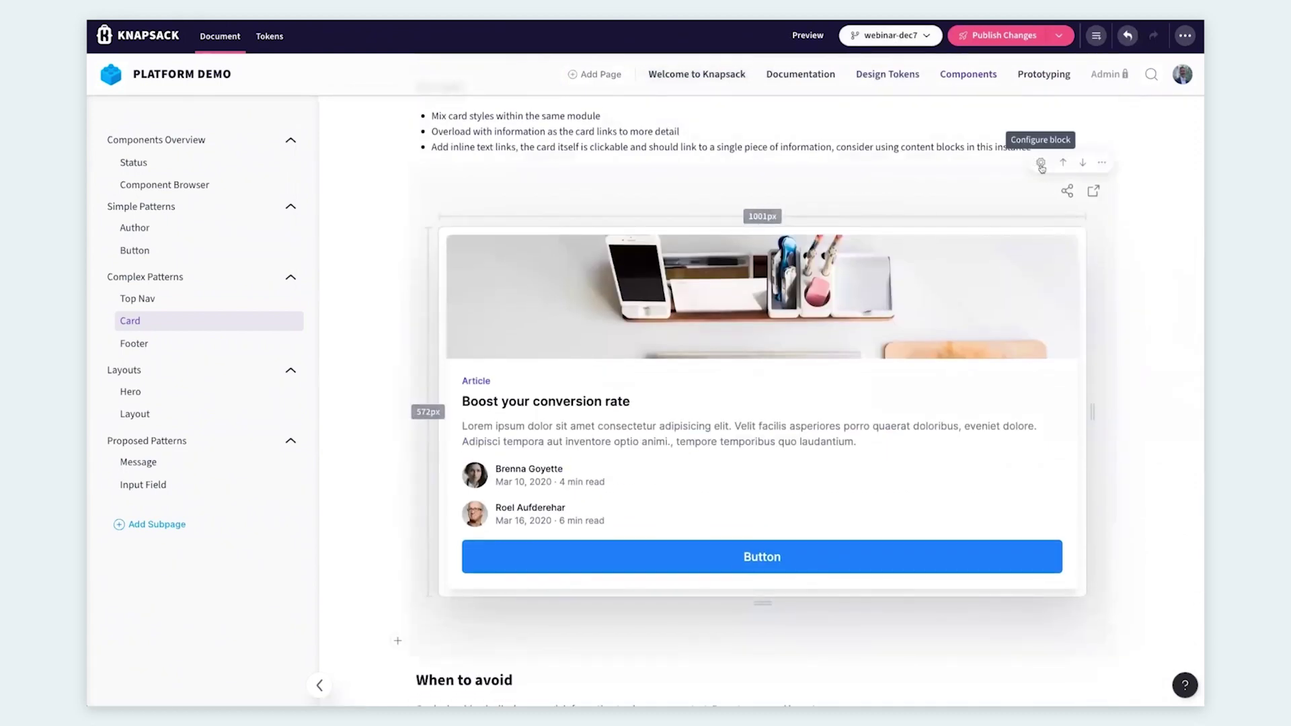
Set the embedded card block's Example to One Author CTA and show its full code snippet.
click(1041, 164)
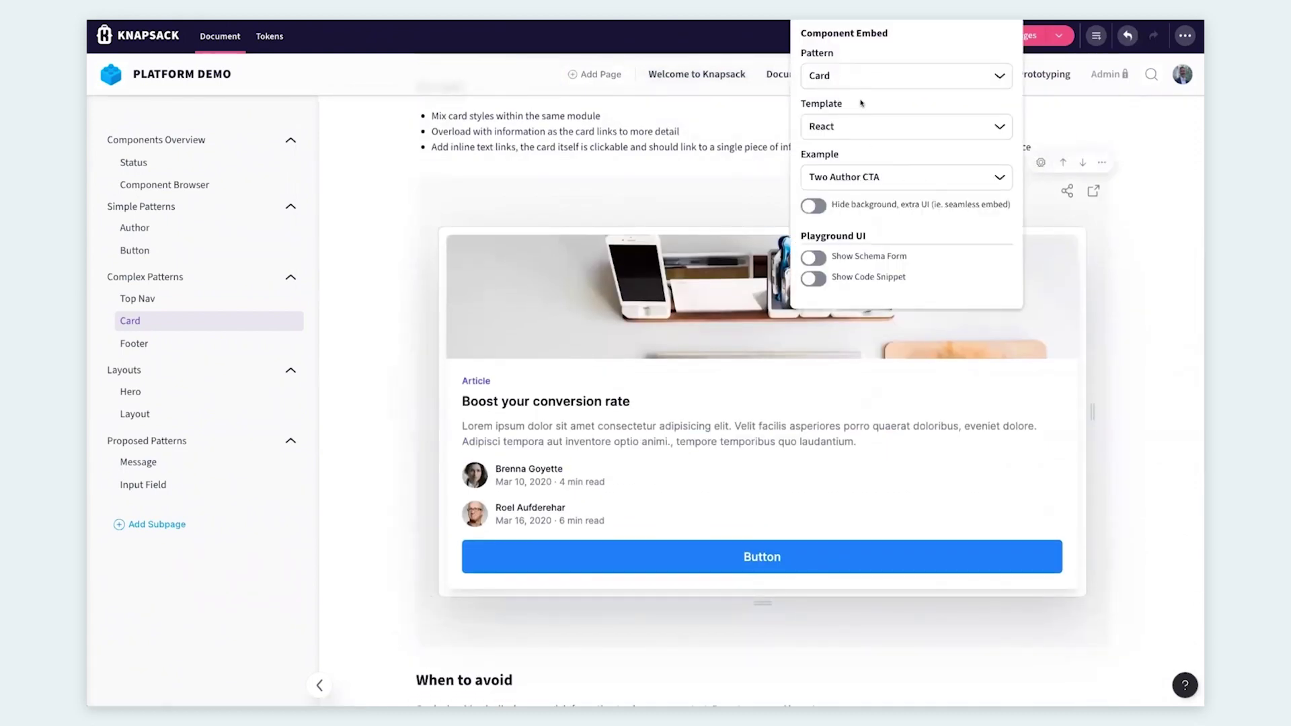
click(863, 177)
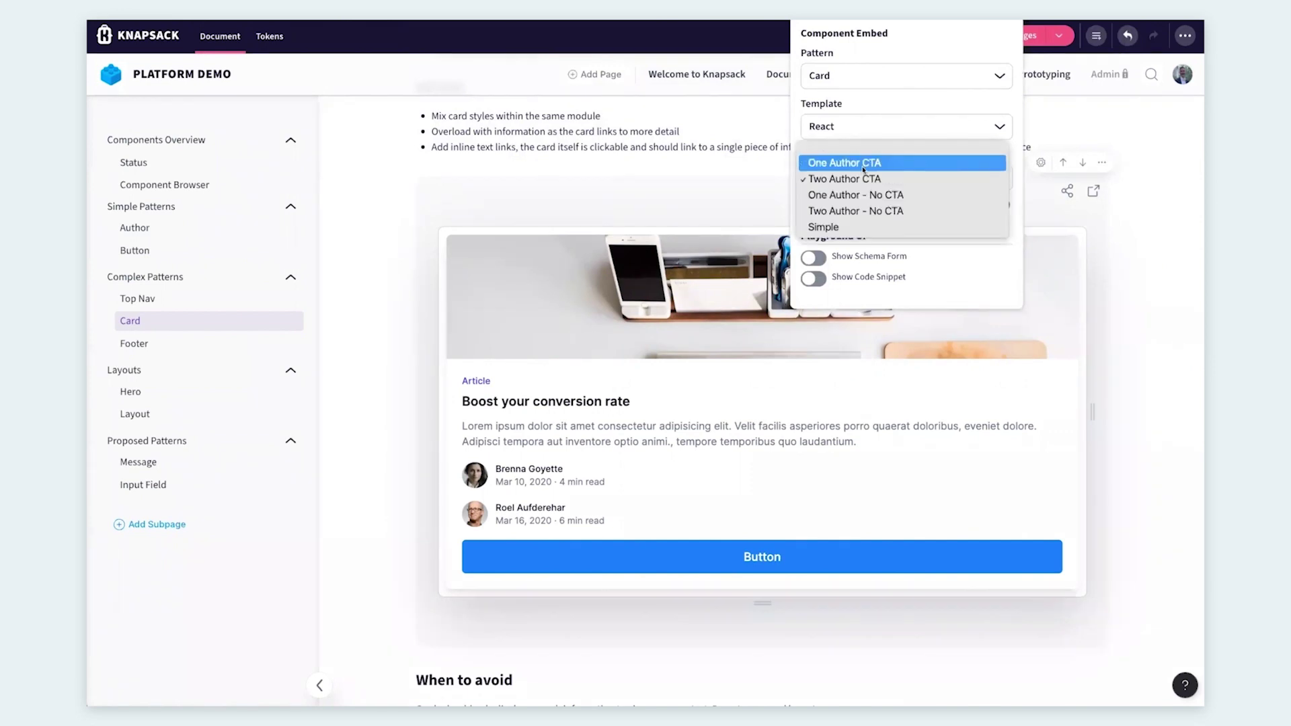
click(856, 164)
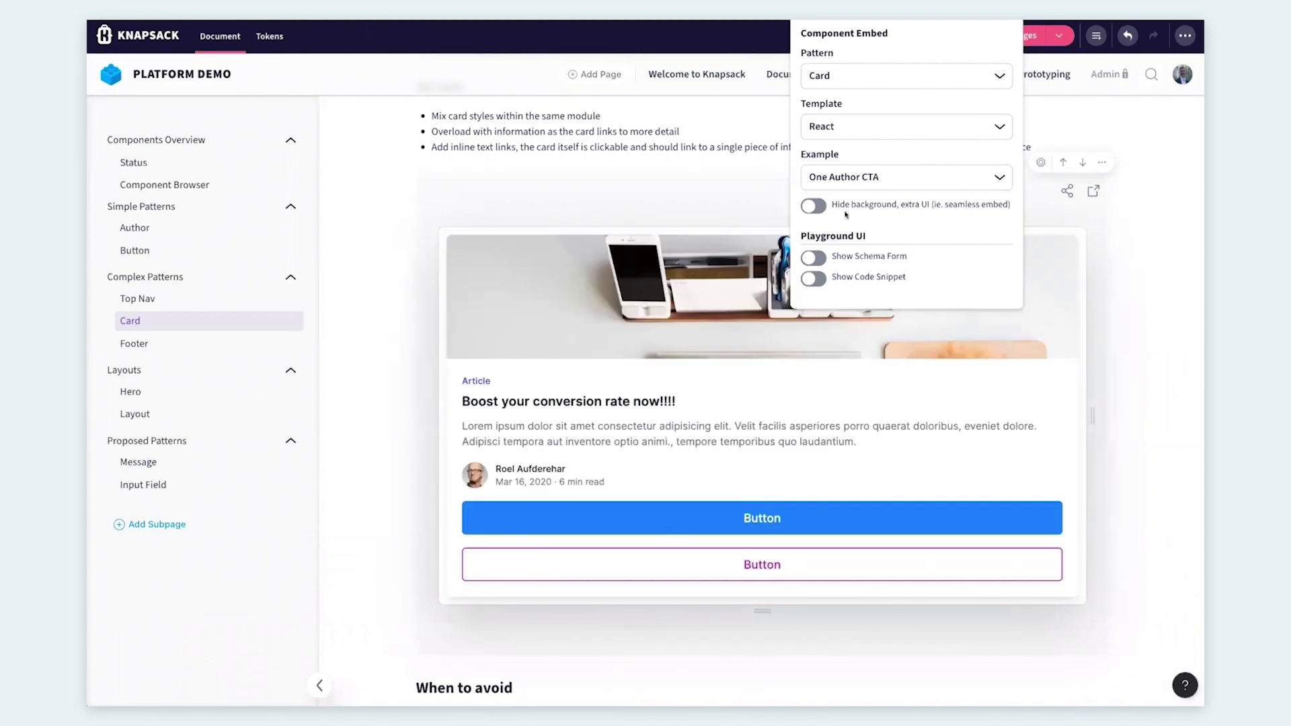
click(815, 282)
scroll(790, 573, down, 5)
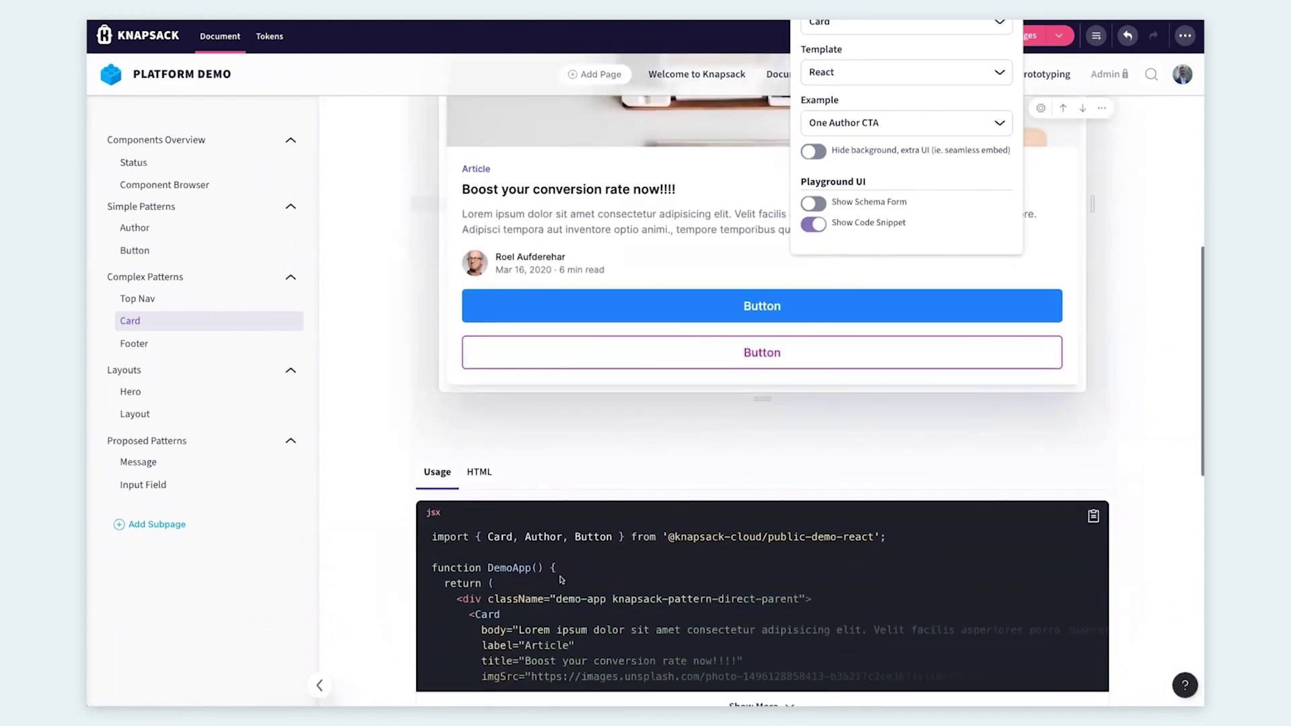
click(789, 586)
scroll(531, 291, down, 3)
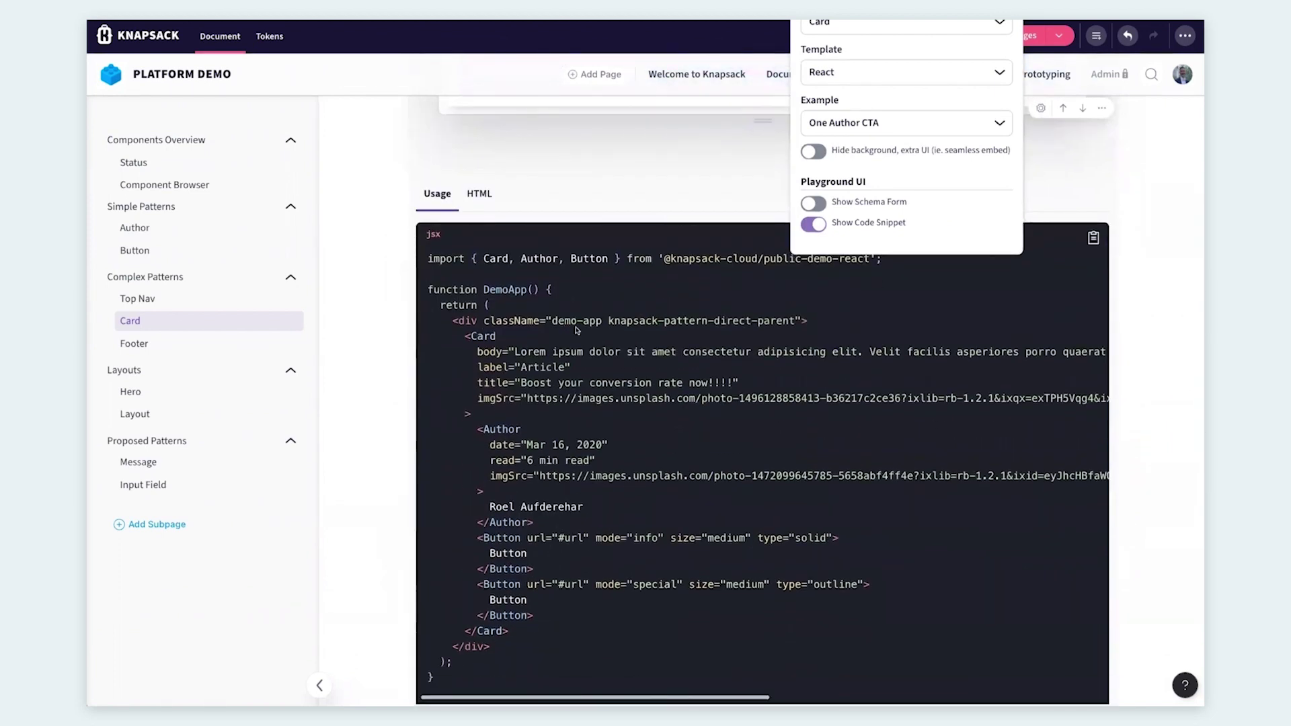
scroll(700, 311, up, 1)
scroll(711, 307, up, 6)
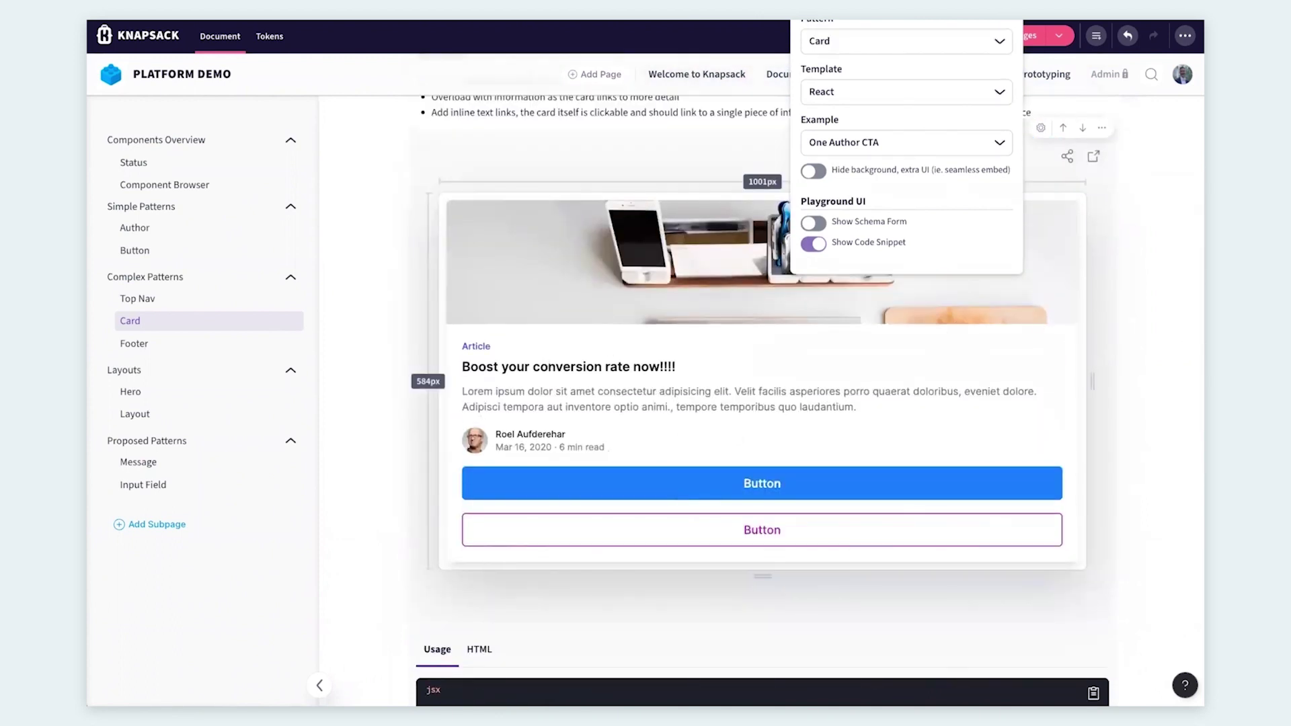
click(1154, 246)
scroll(881, 222, up, 1)
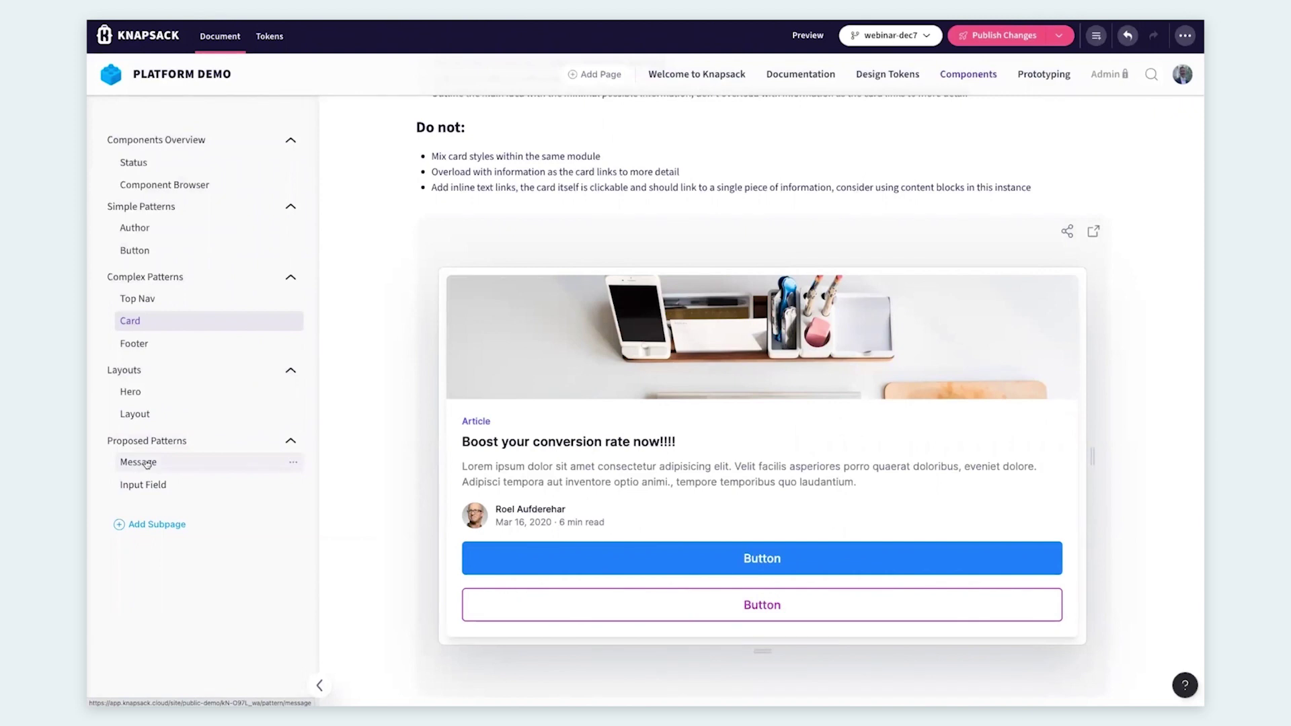
Look through the Message pattern page and its Design section.
click(146, 464)
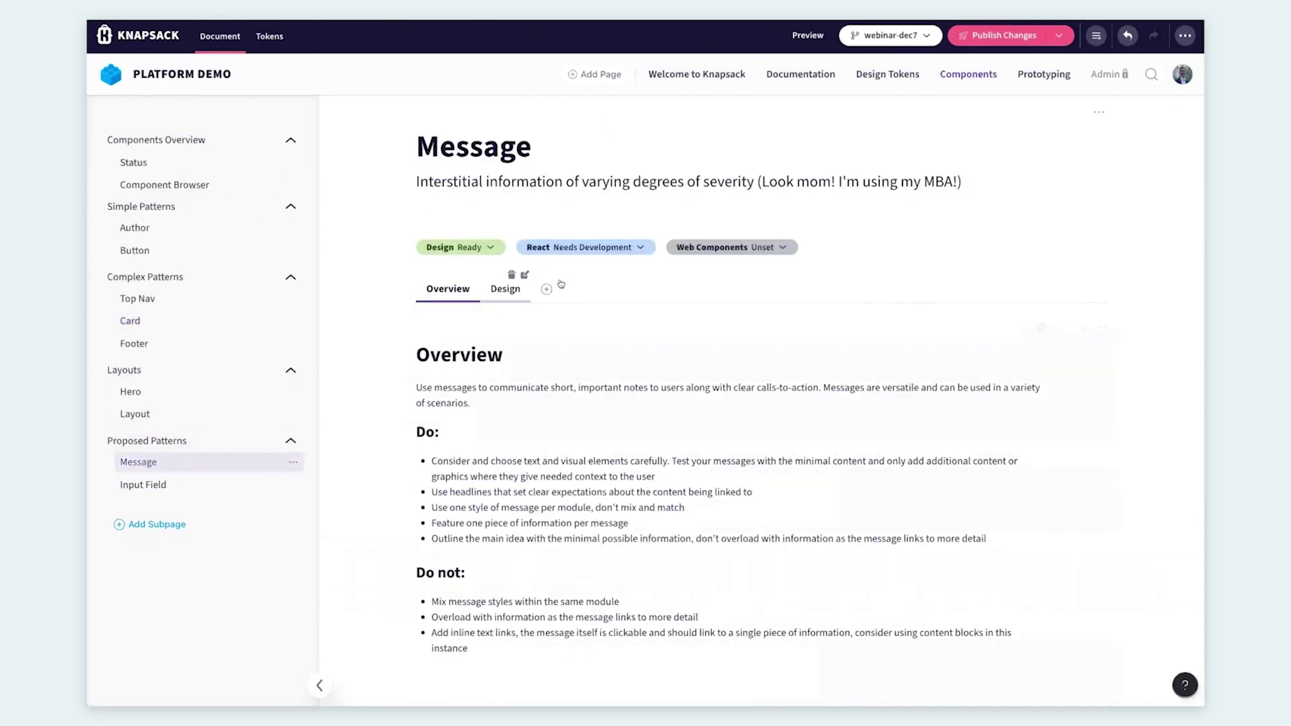
scroll(520, 425, down, 1)
scroll(520, 425, down, 5)
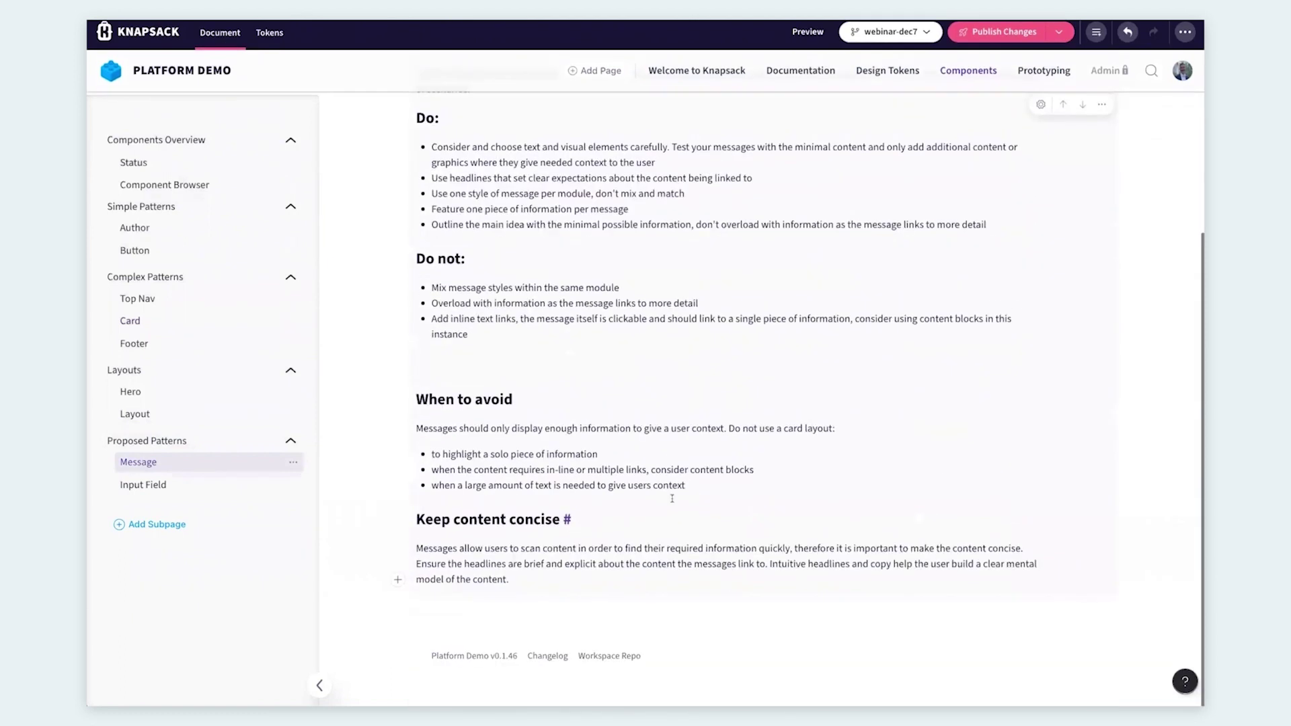
scroll(511, 303, up, 4)
click(501, 238)
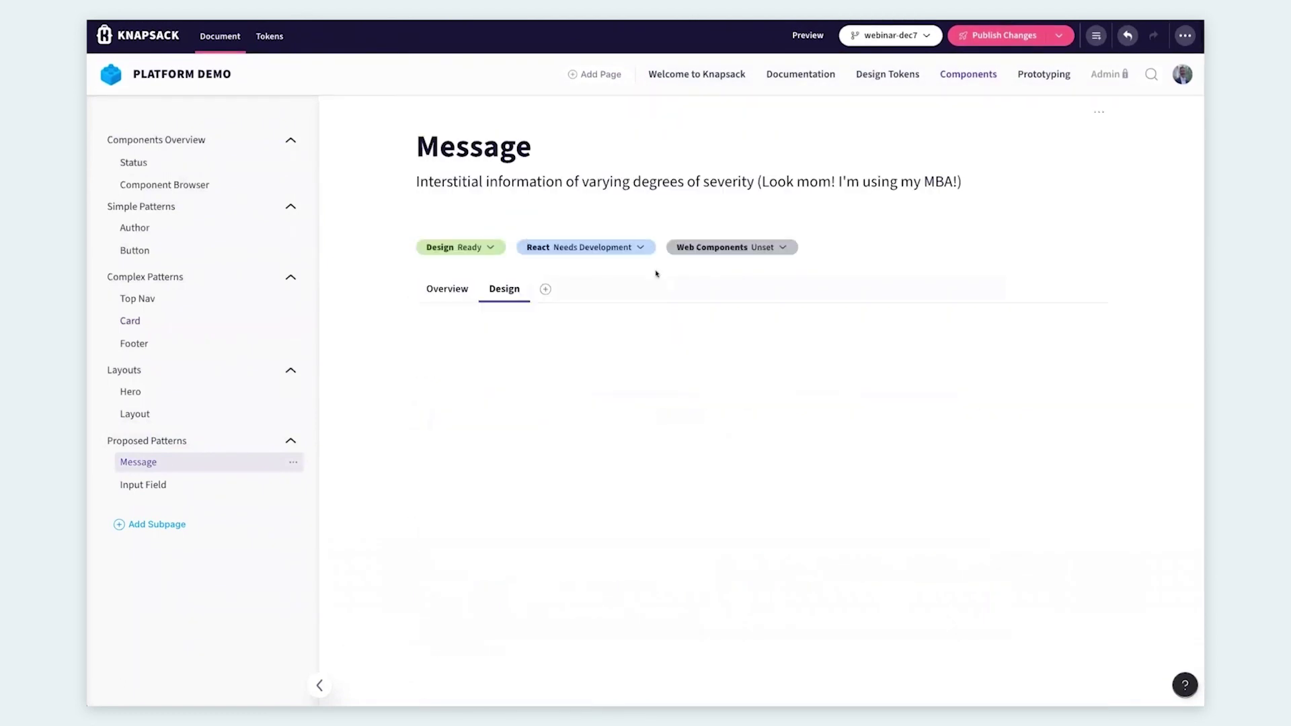
scroll(1097, 325, down, 2)
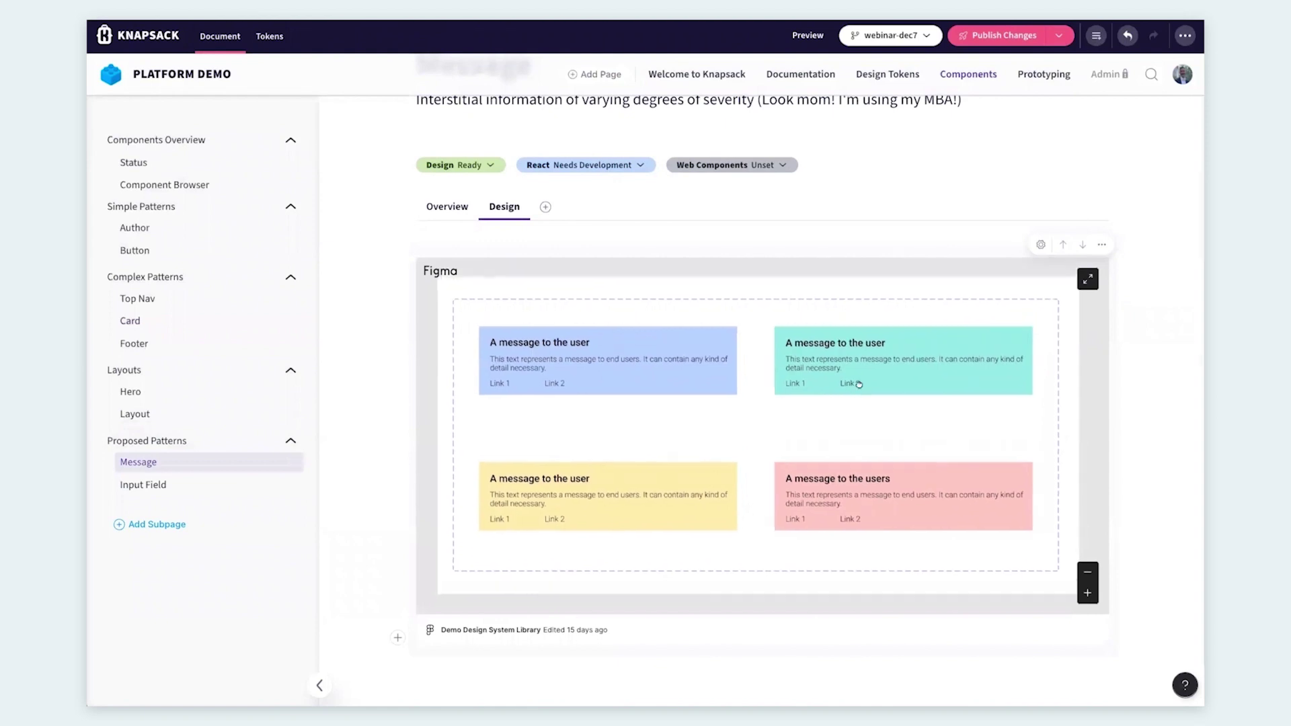
Scroll through the Input Field pattern page, then return to the Message pattern page.
click(166, 486)
scroll(755, 388, down, 5)
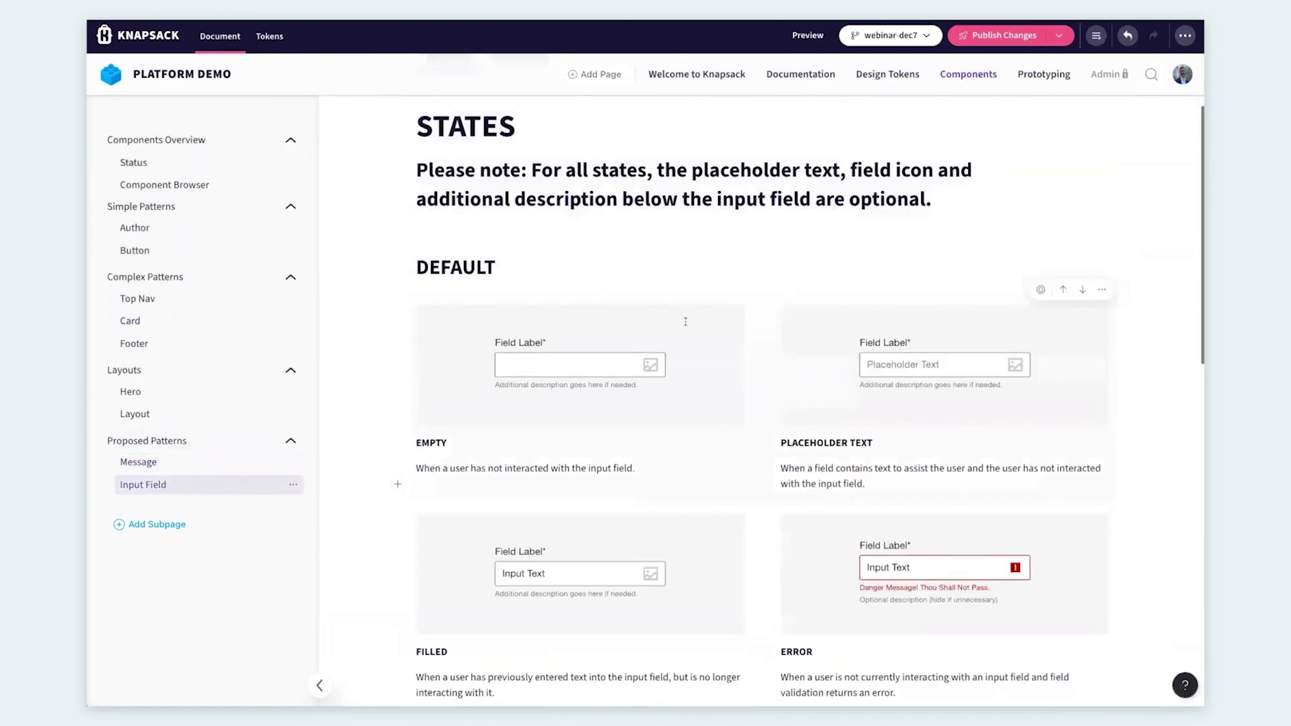
scroll(758, 390, up, 2)
scroll(757, 390, up, 2)
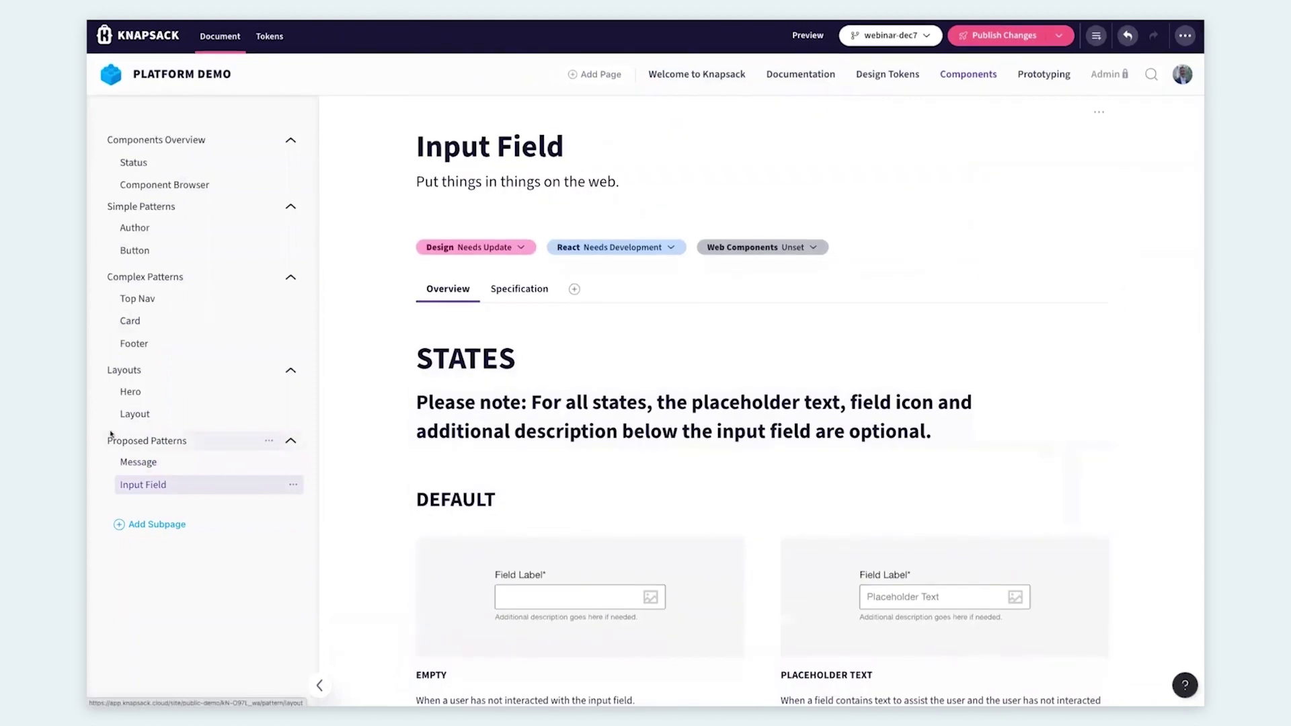
click(143, 460)
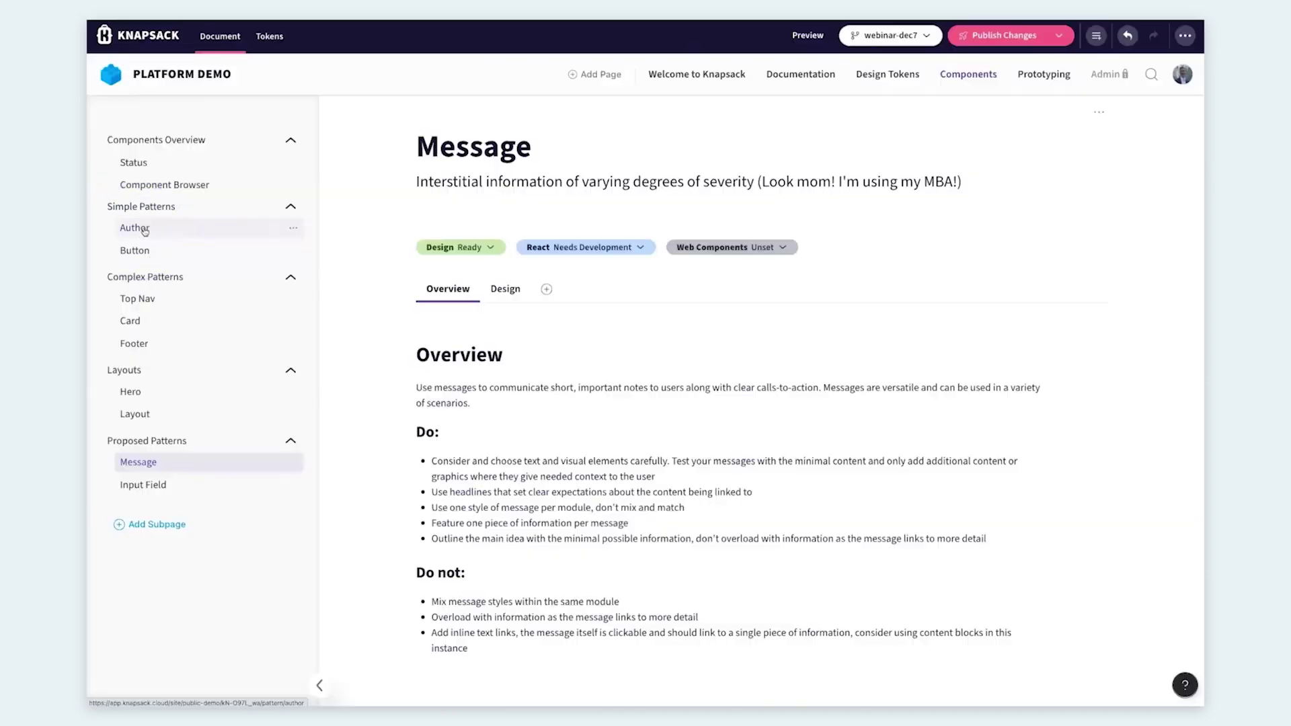
Browse the Author and Status pattern pages, then switch to VS Code's changed-files list.
click(144, 230)
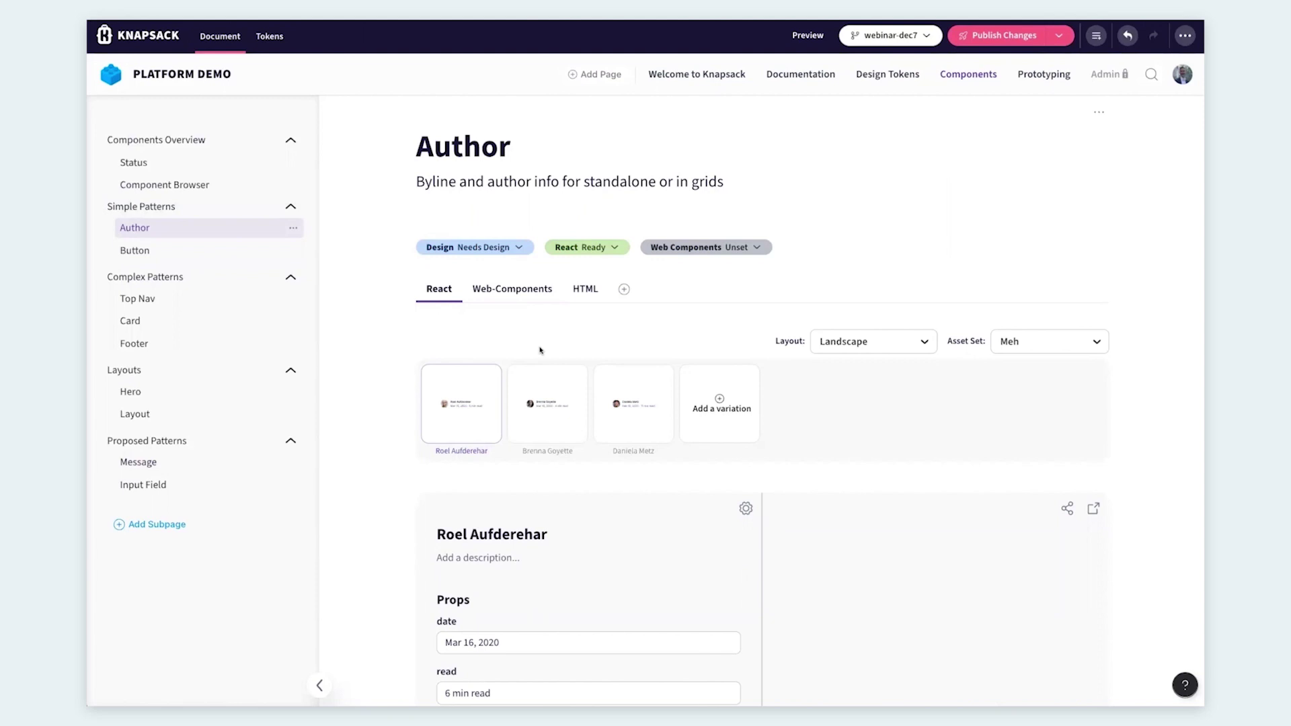
mouse_move(446, 301)
mouse_move(583, 301)
click(144, 165)
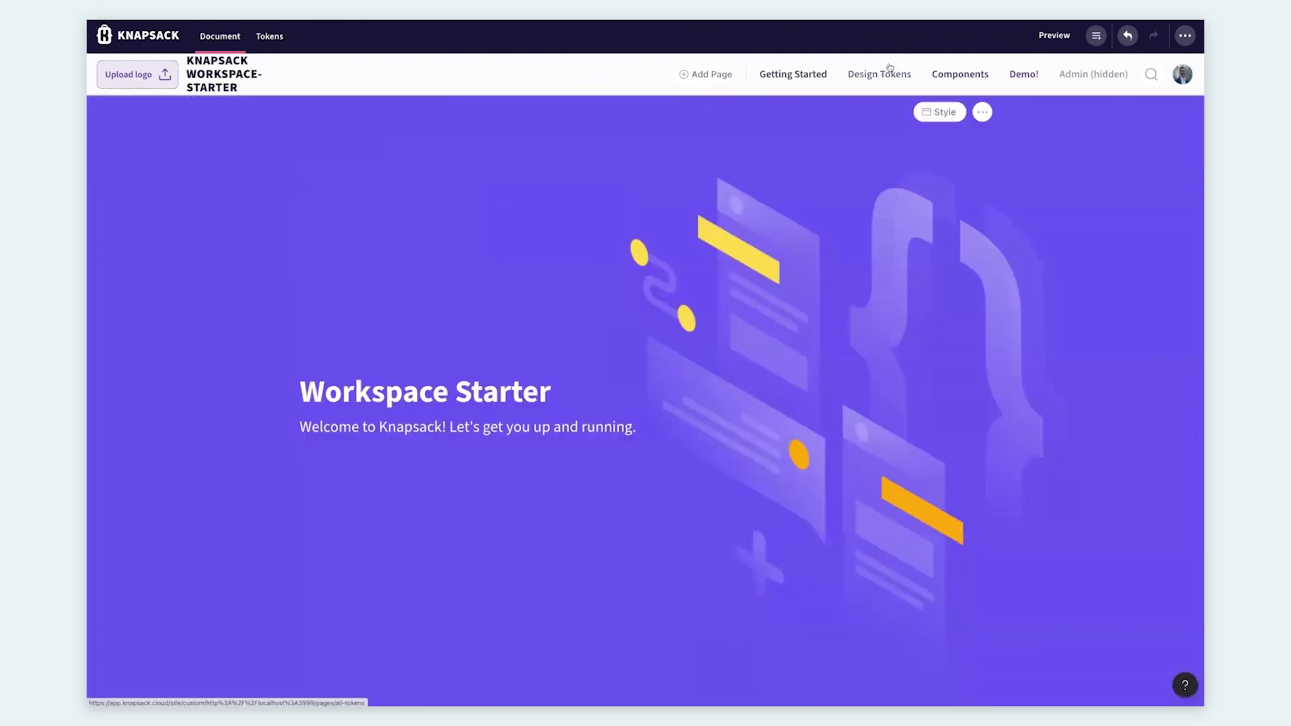
key(super+Tab)
key(super+Tab)
key(super+Tab)
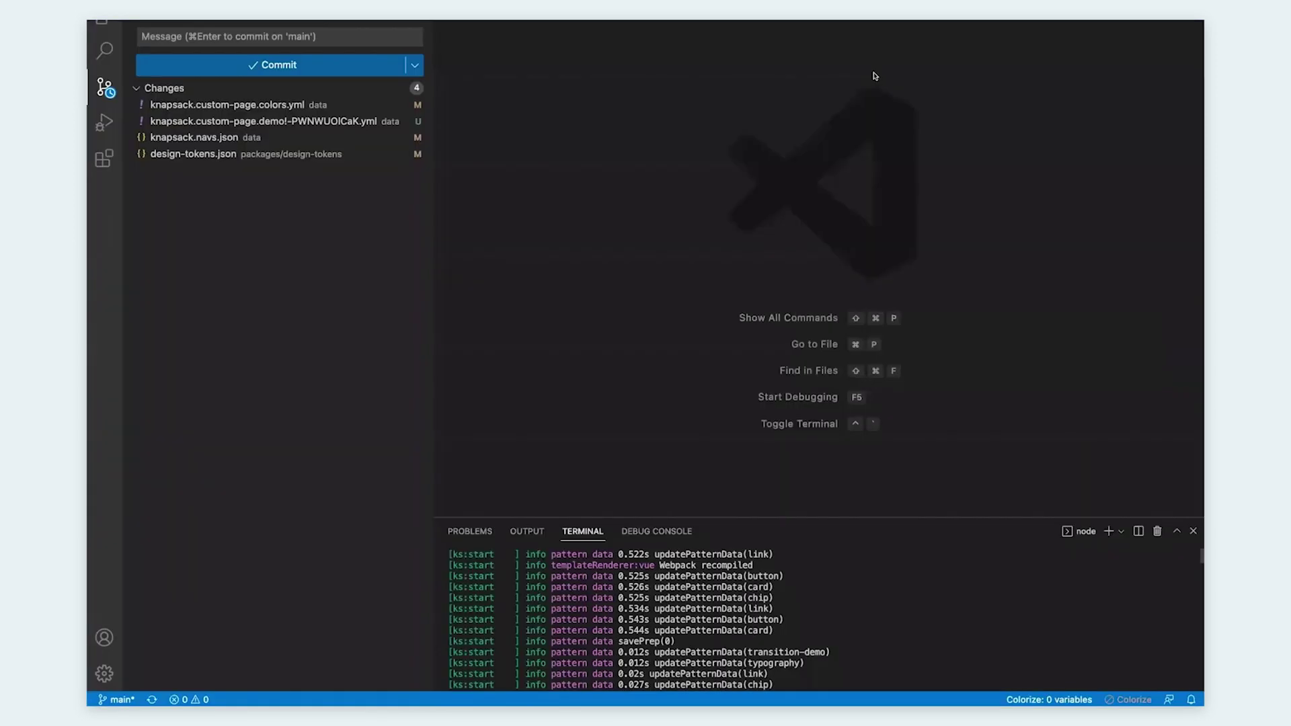
Show VS Code's Explorer view and scroll through the workspace data files.
key(super+shift+e)
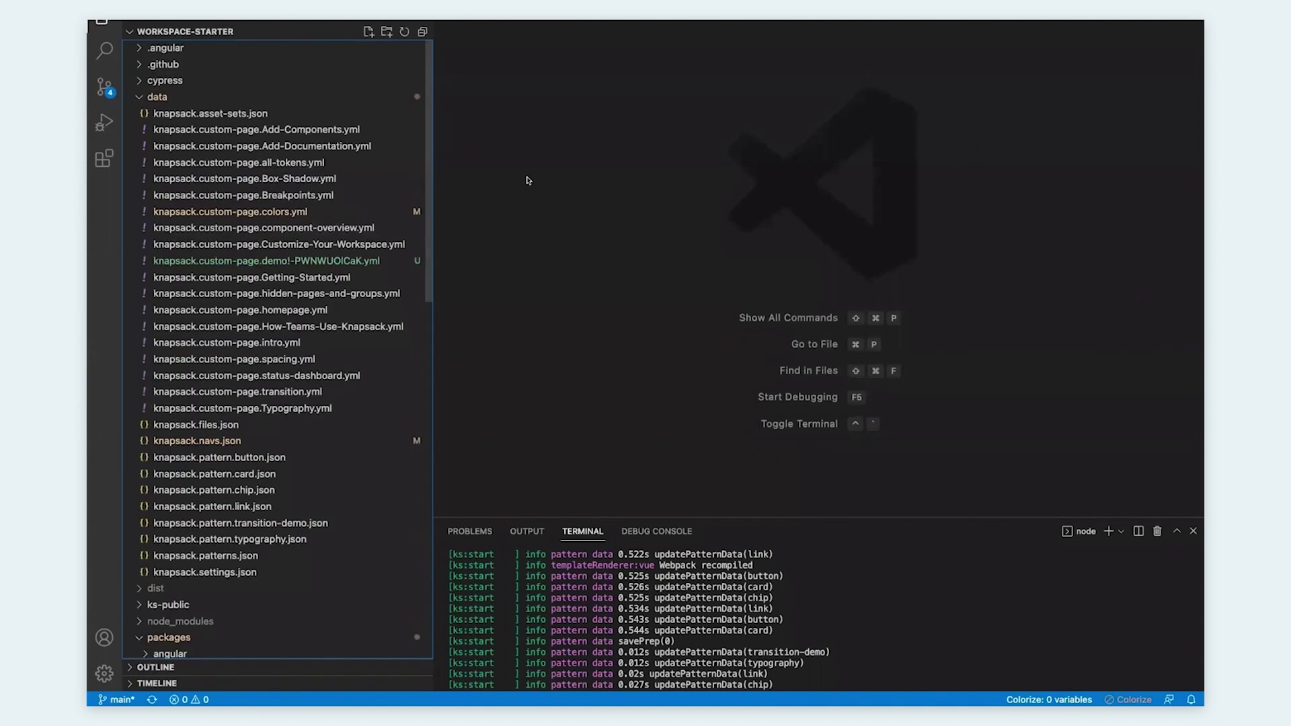
scroll(843, 579, up, 2)
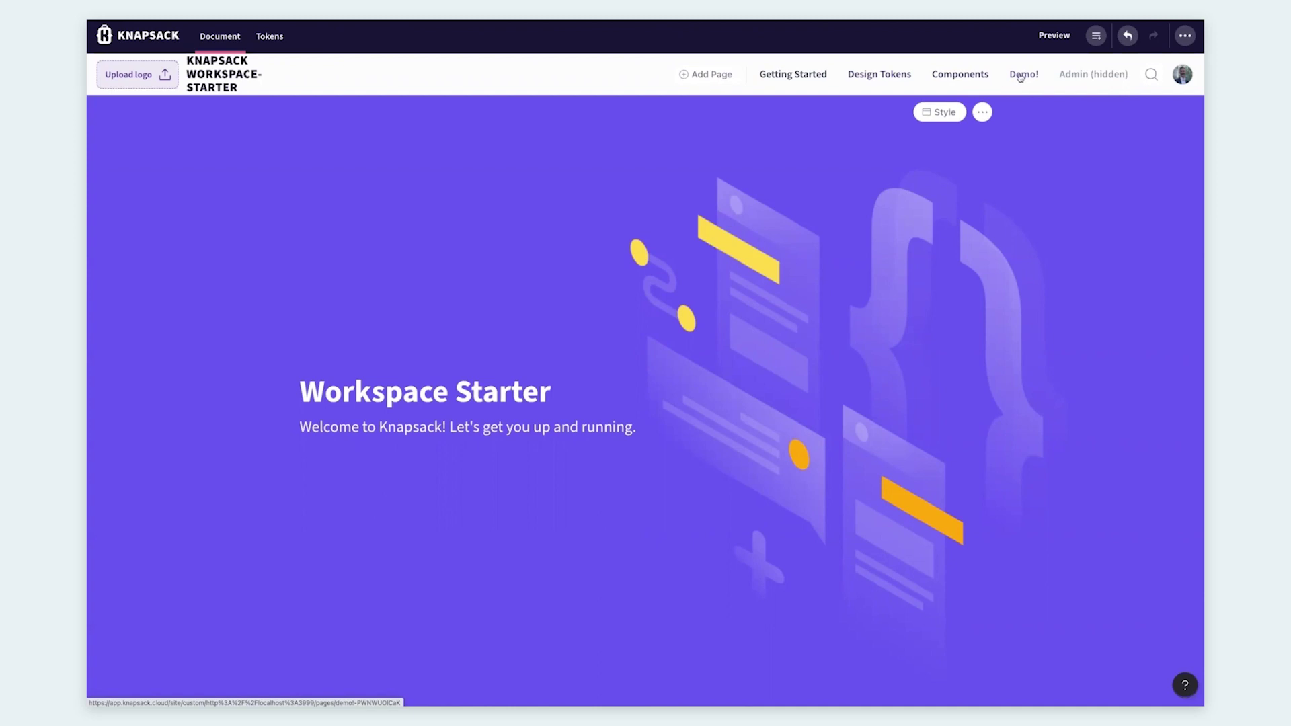
On the Demo! page, set the header's background color to the brand primary token.
click(1020, 77)
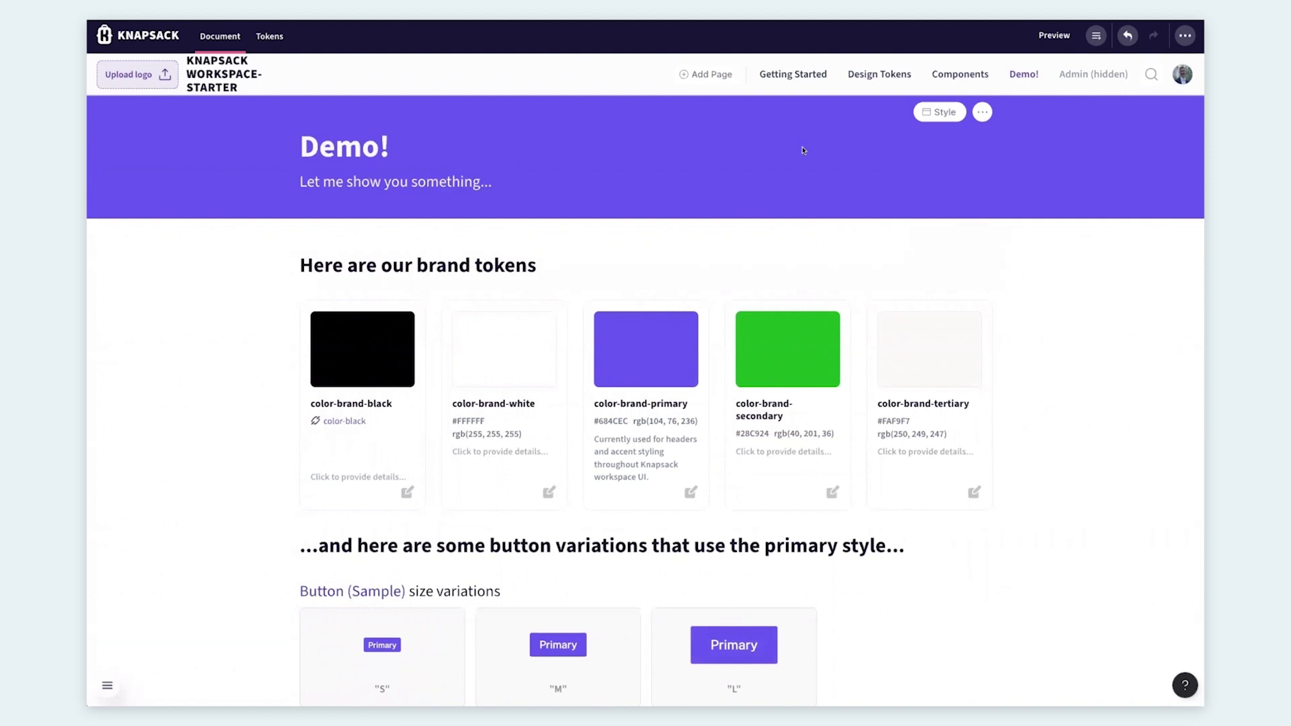
click(934, 113)
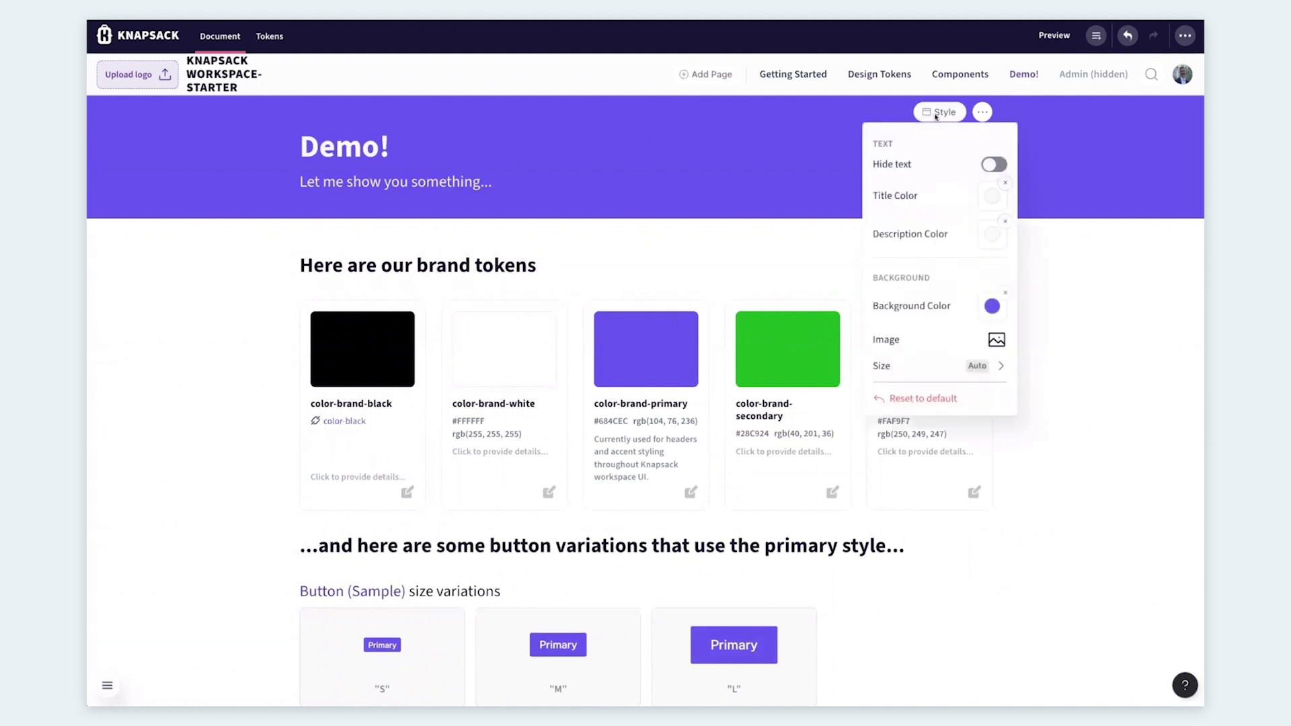
click(992, 305)
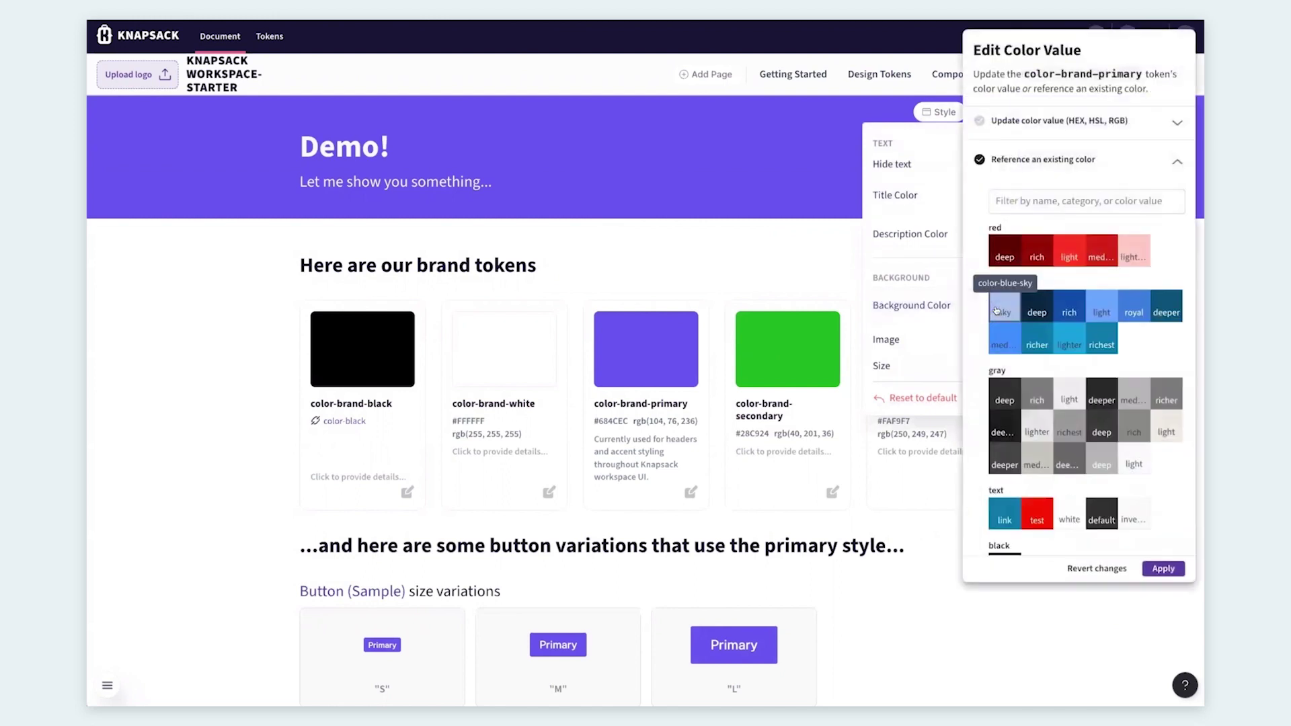
scroll(1073, 420, down, 3)
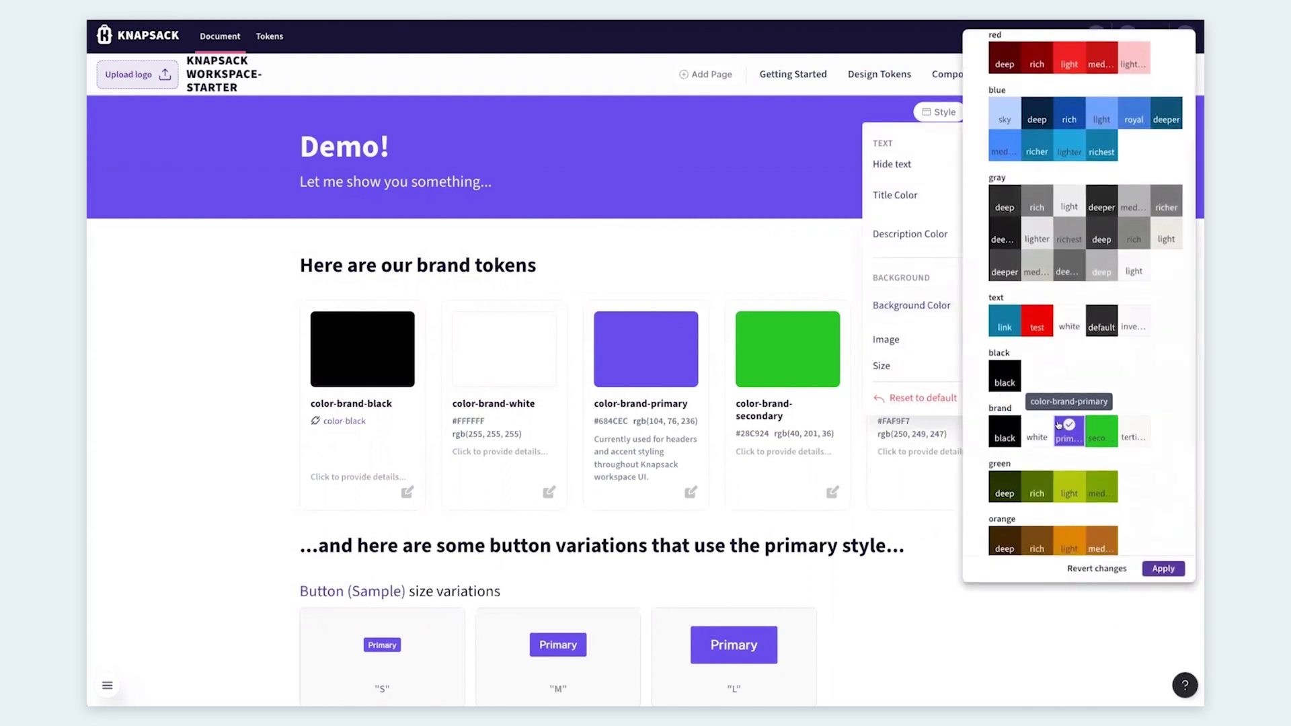
click(1163, 569)
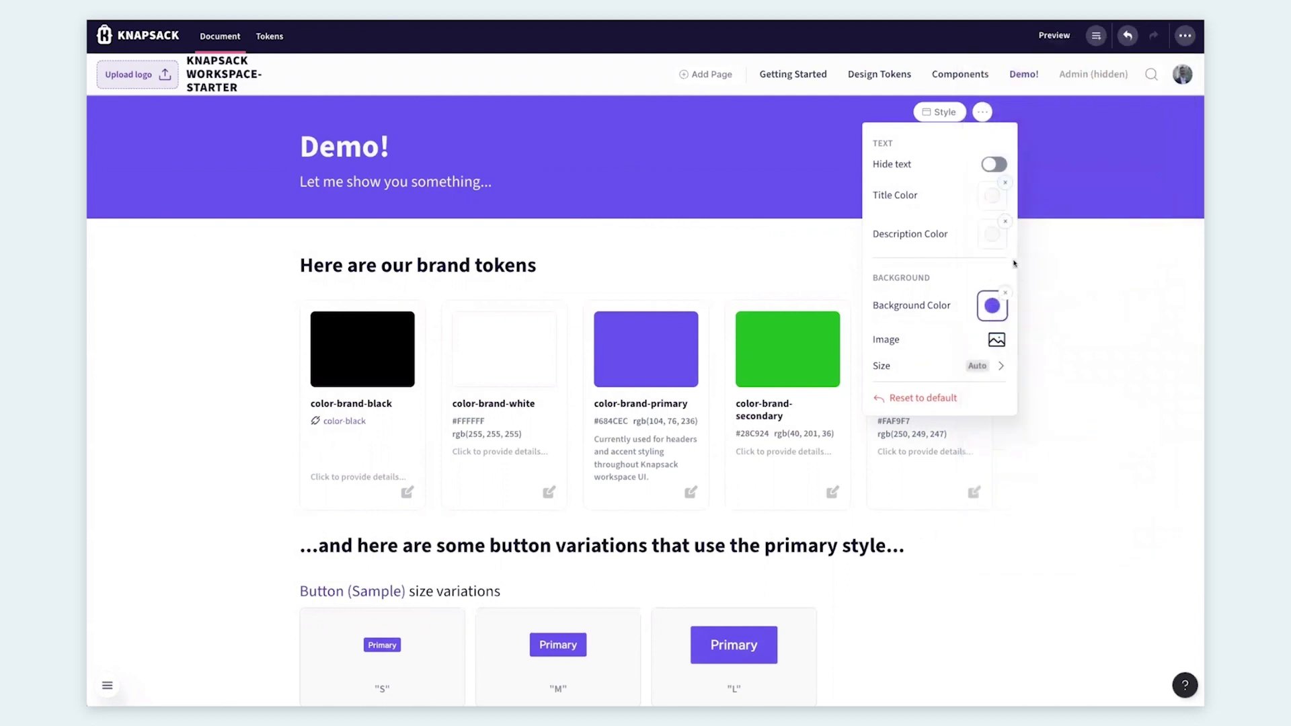
Make the header title white and open the brand tokens block's settings.
click(994, 193)
scroll(1103, 376, down, 3)
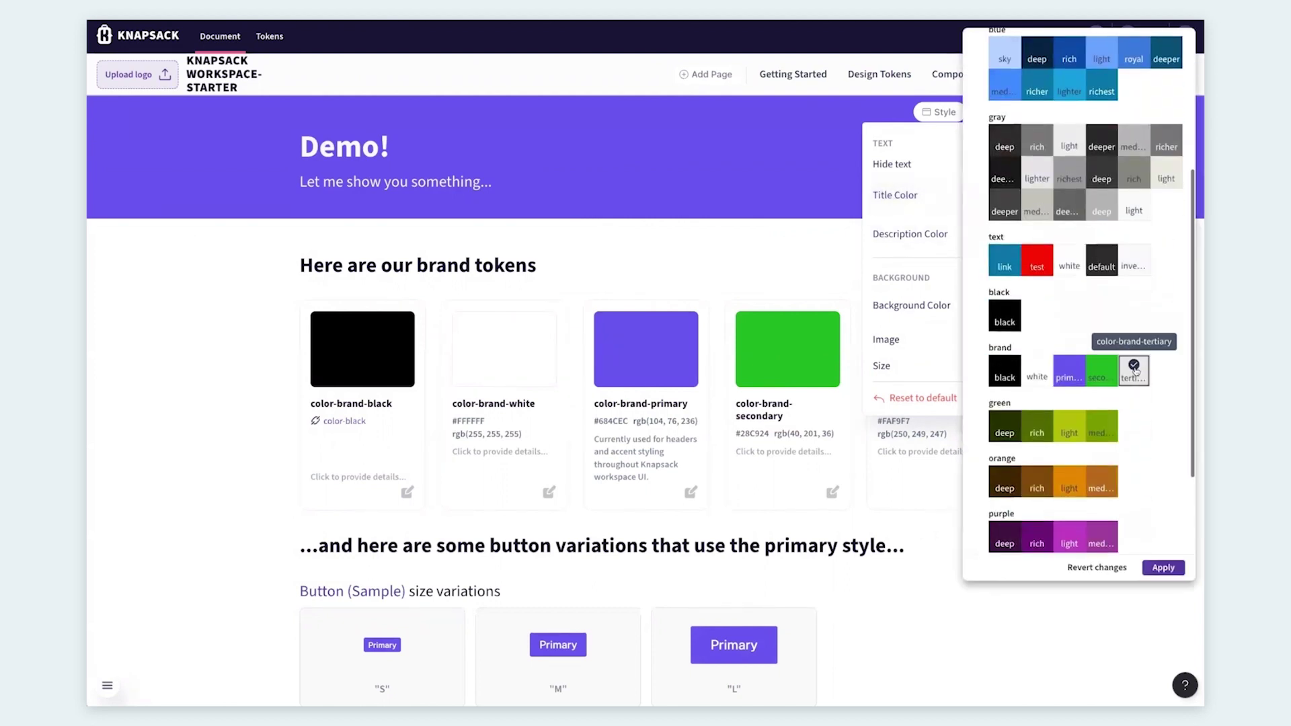
click(1134, 371)
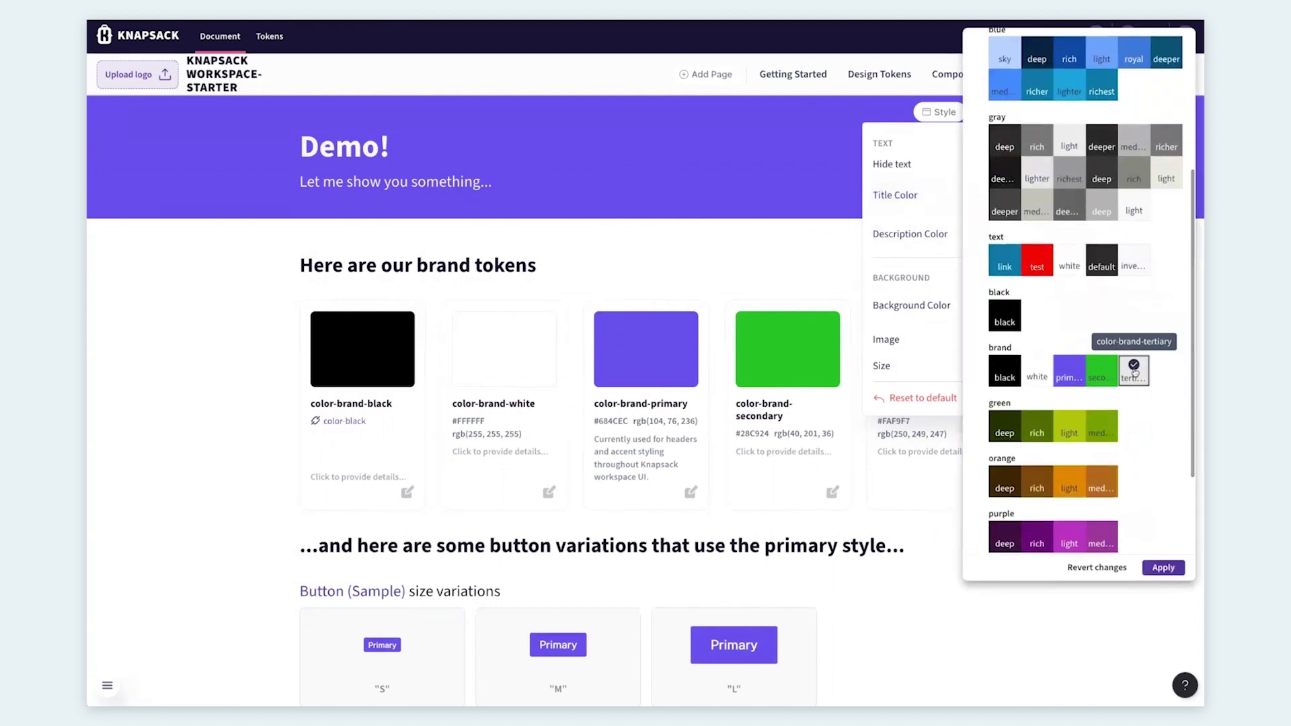
click(1074, 266)
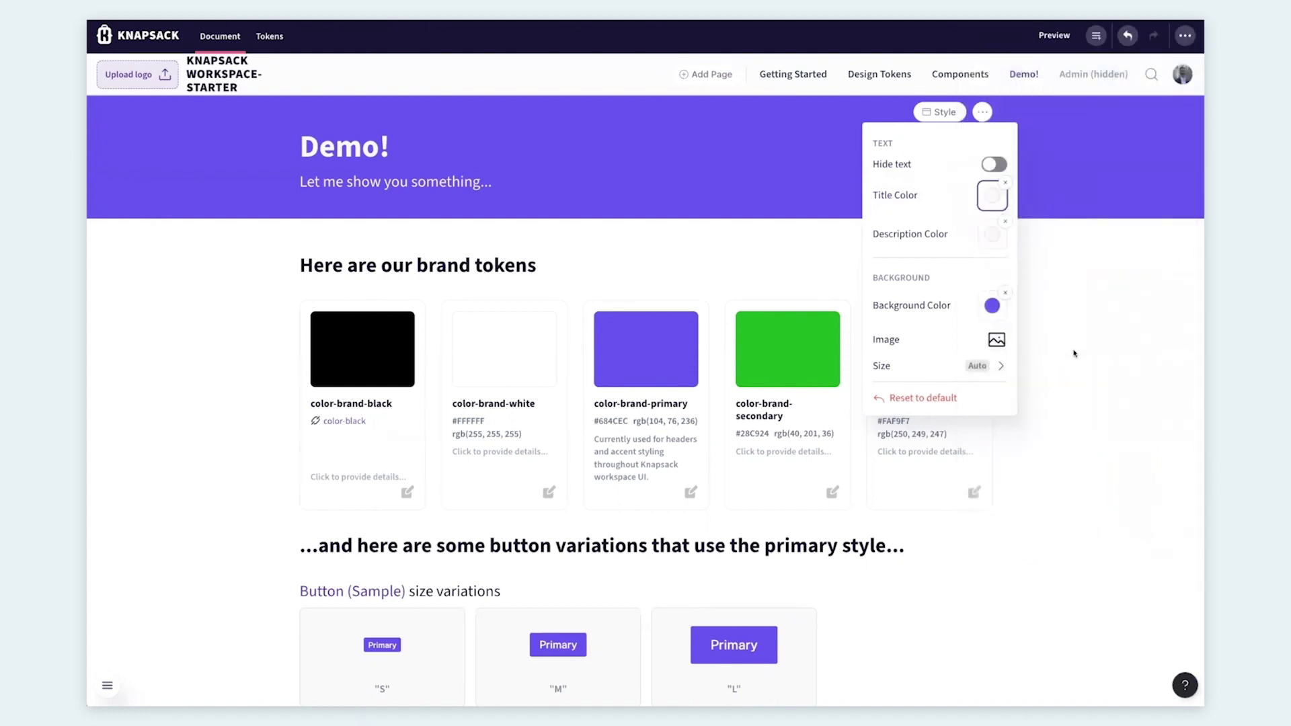
click(1078, 345)
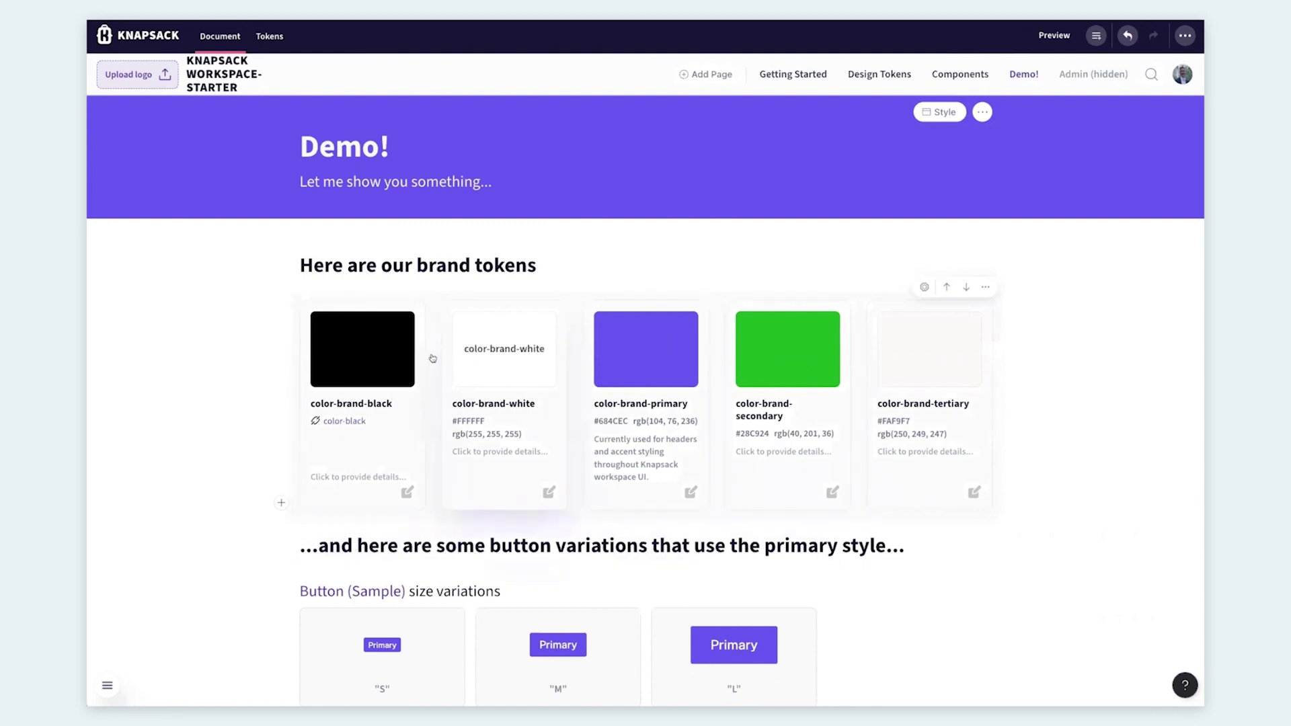
click(925, 287)
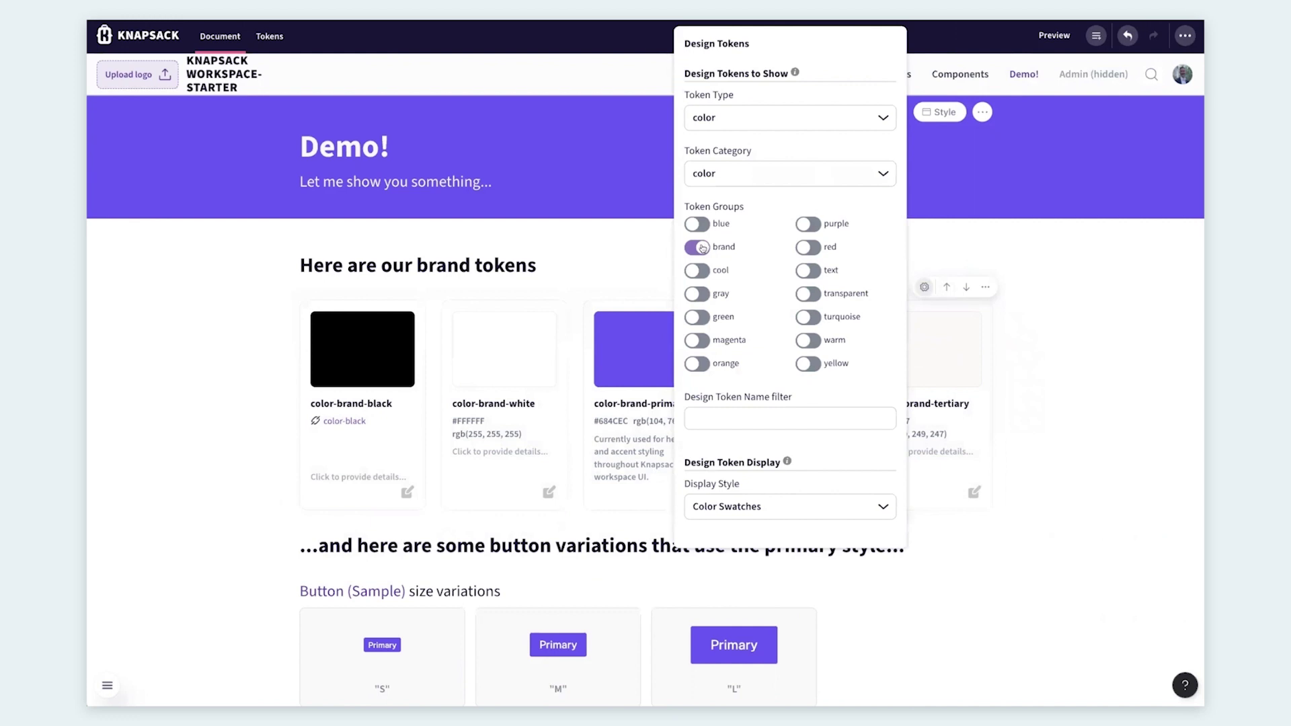
Close the token settings, then open and dismiss color-brand-primary's editor, keeping #684CEC.
key(Escape)
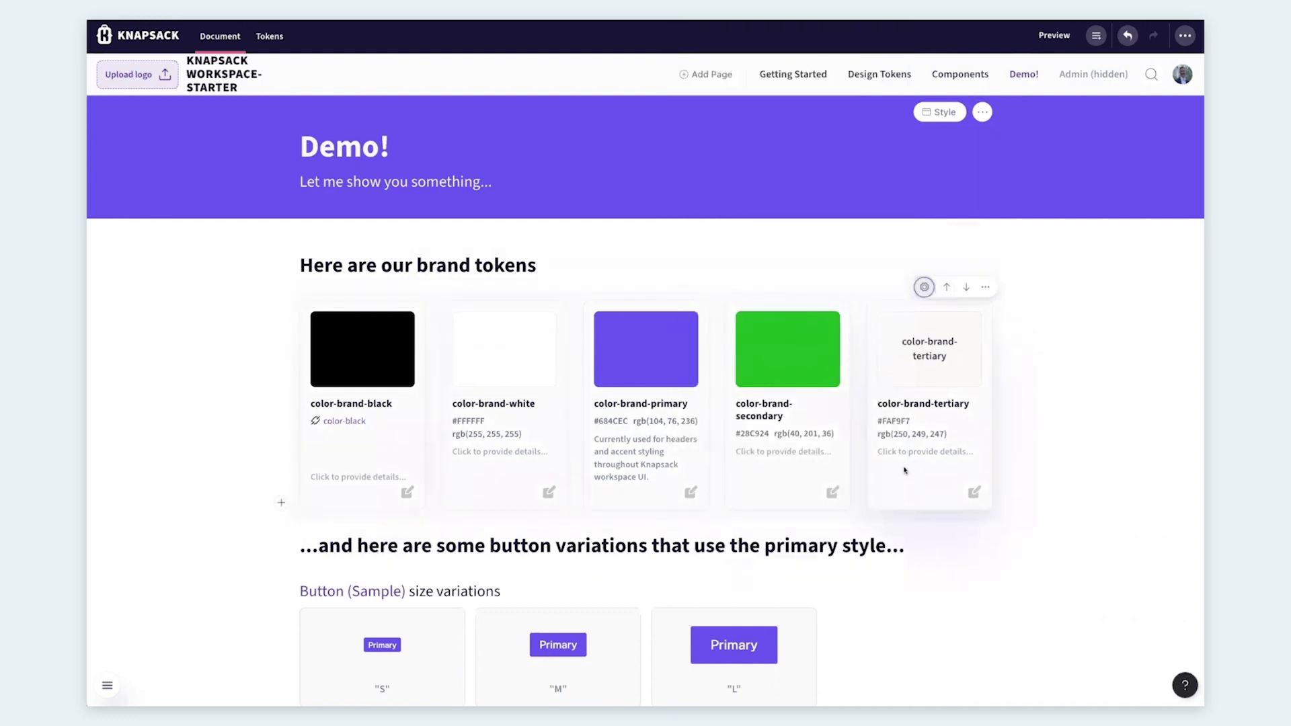
click(690, 494)
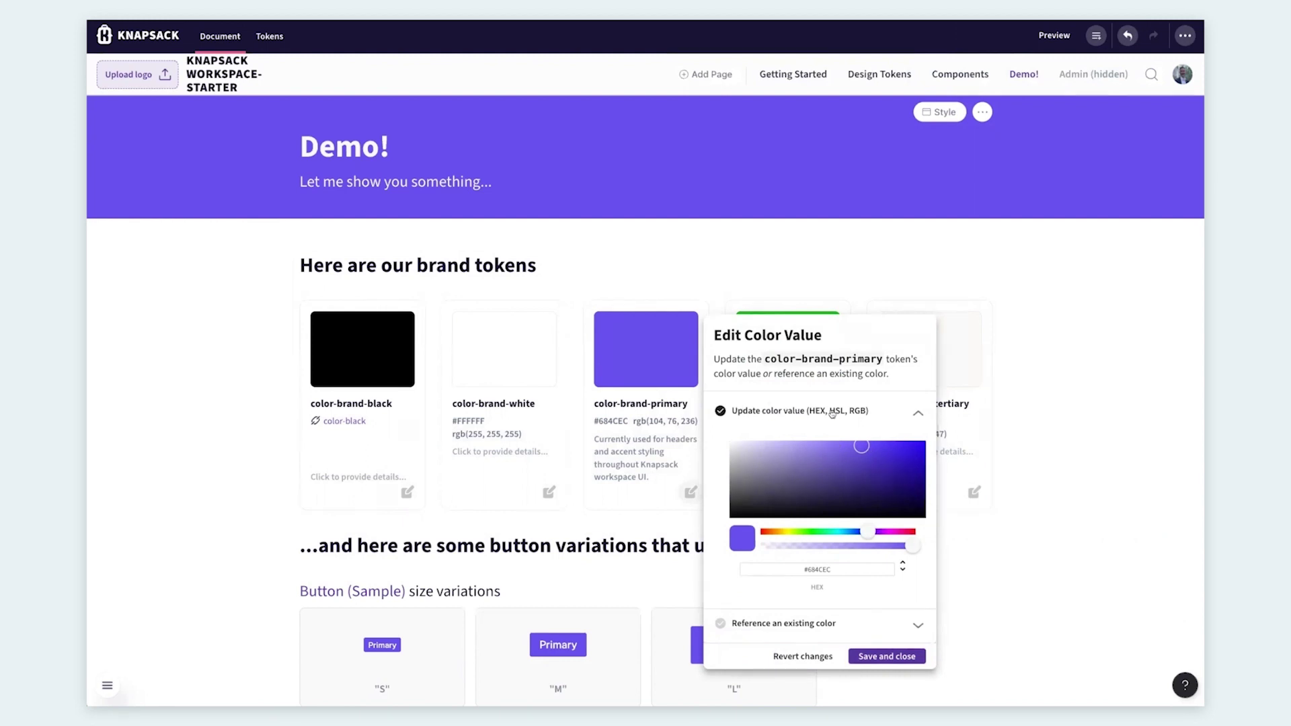
click(779, 625)
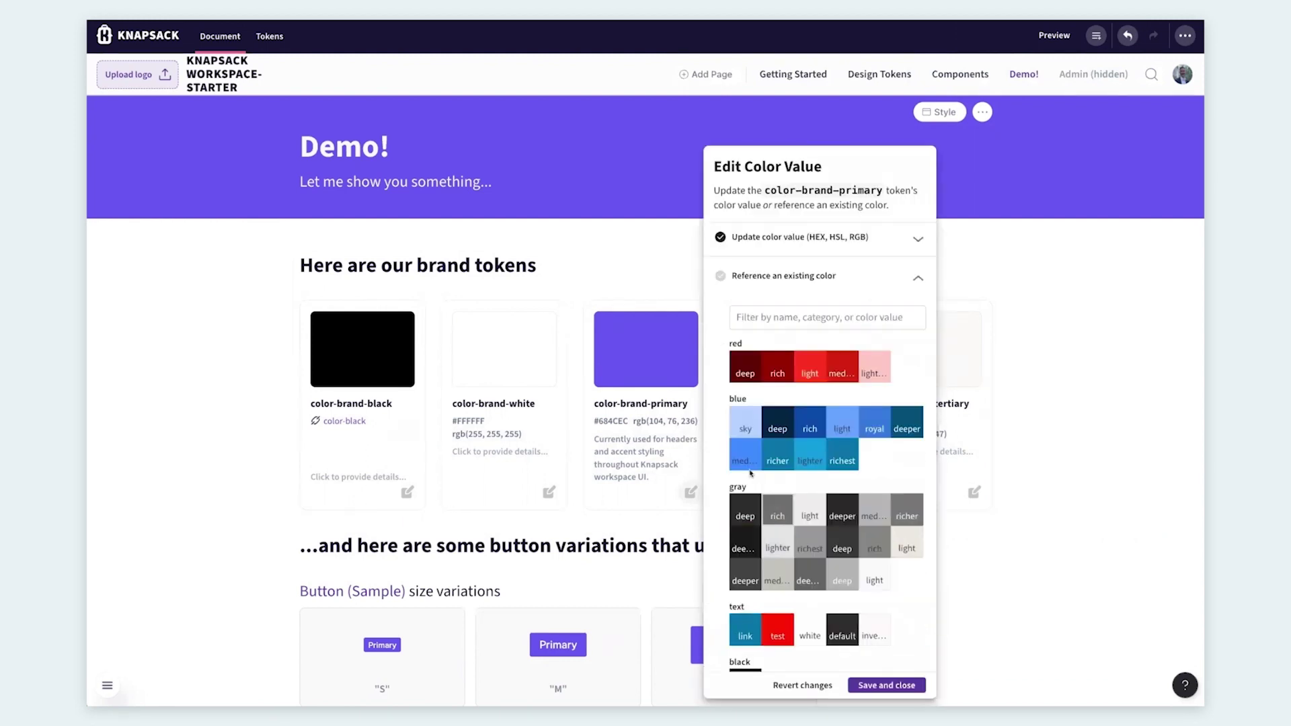
click(962, 309)
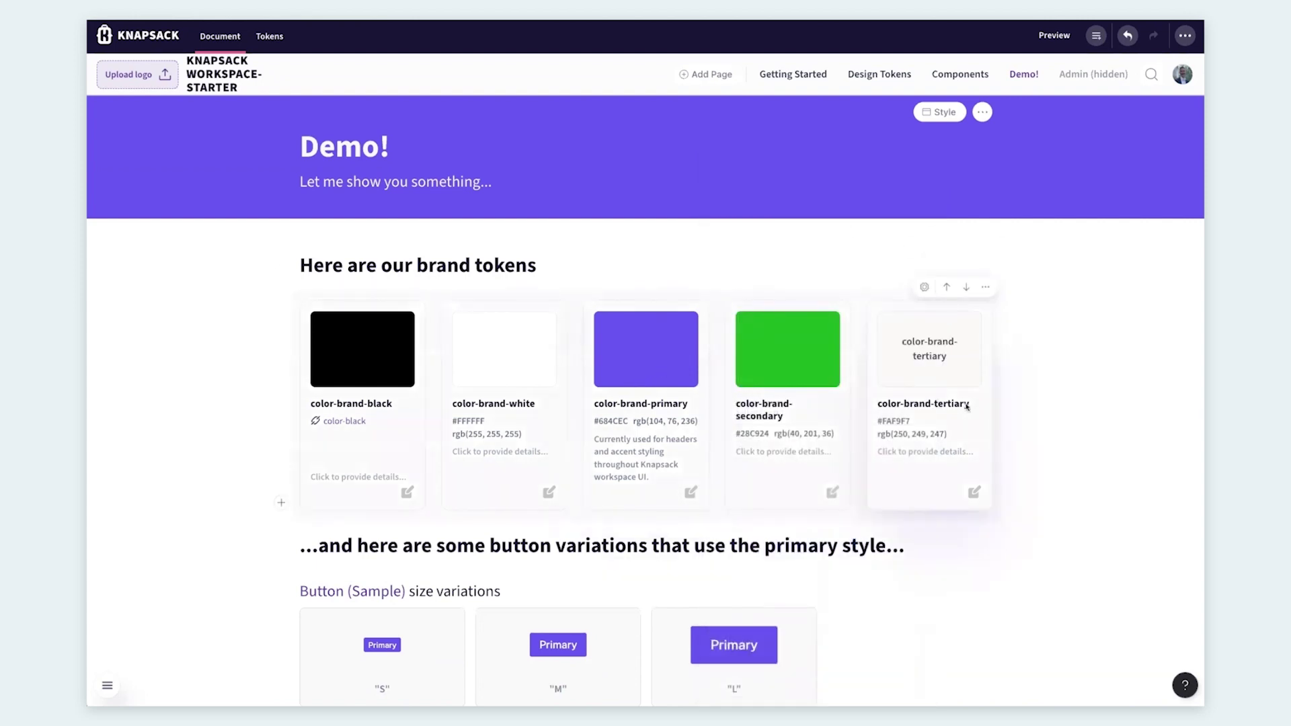
Try the button block's style and disabled variations, then settle on S, M, L size variations.
scroll(645, 403, down, 5)
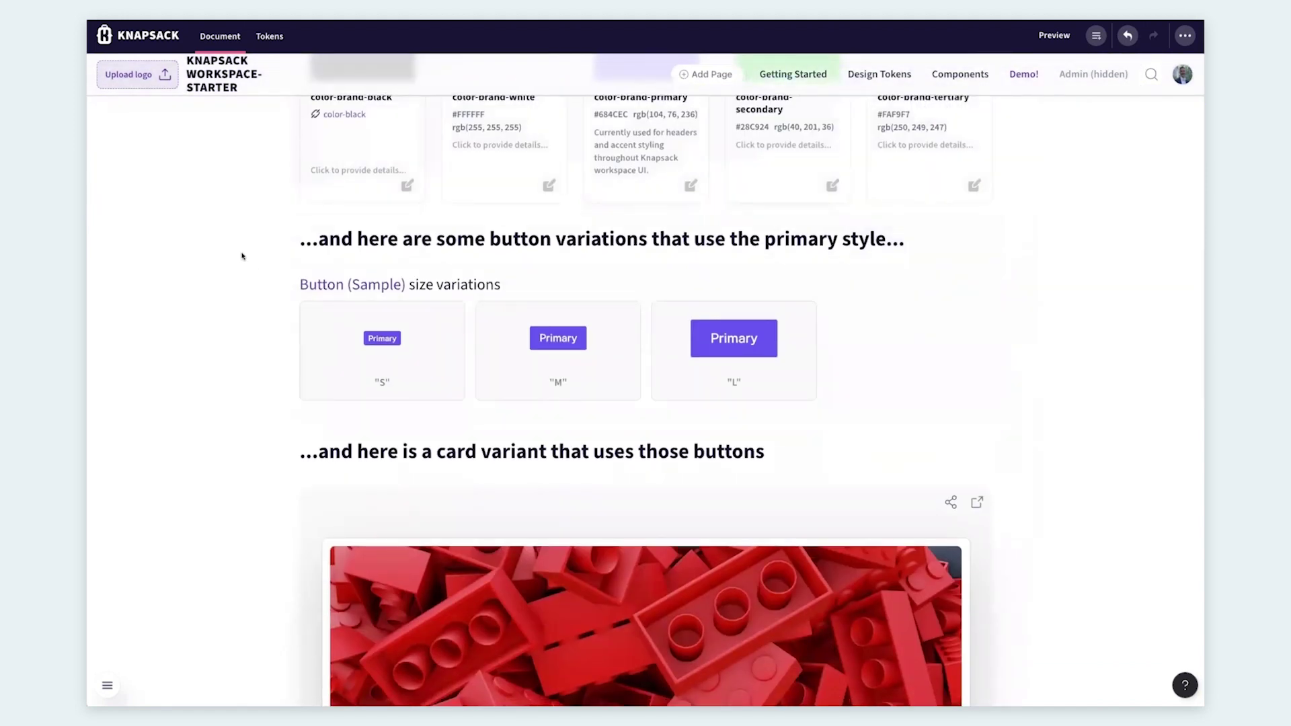
click(924, 262)
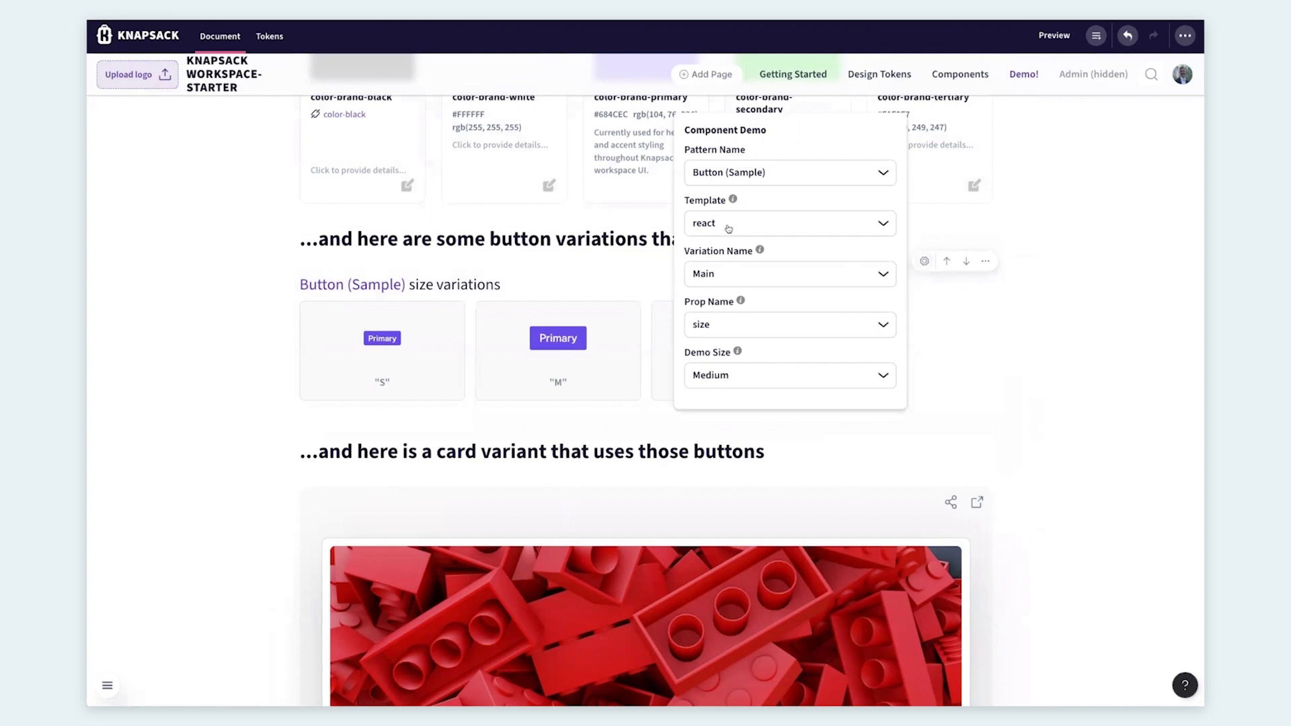
mouse_move(741, 300)
click(695, 328)
click(729, 343)
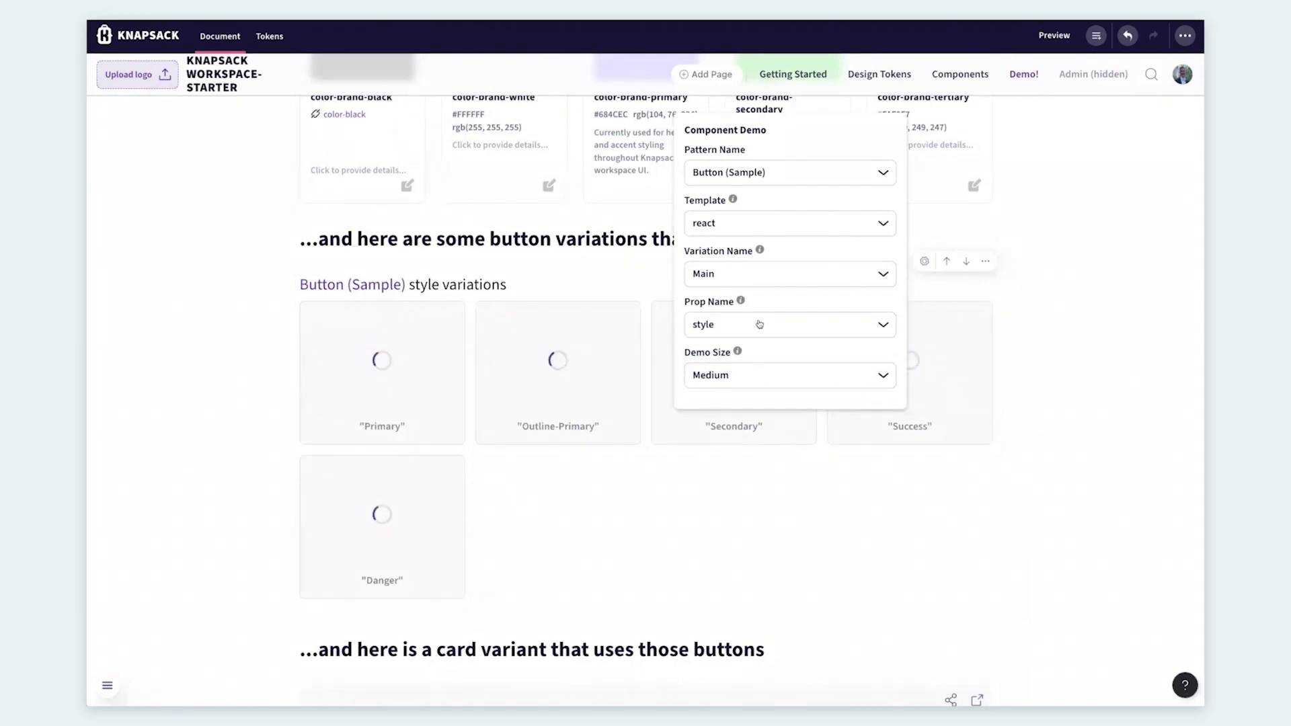
click(757, 327)
click(732, 343)
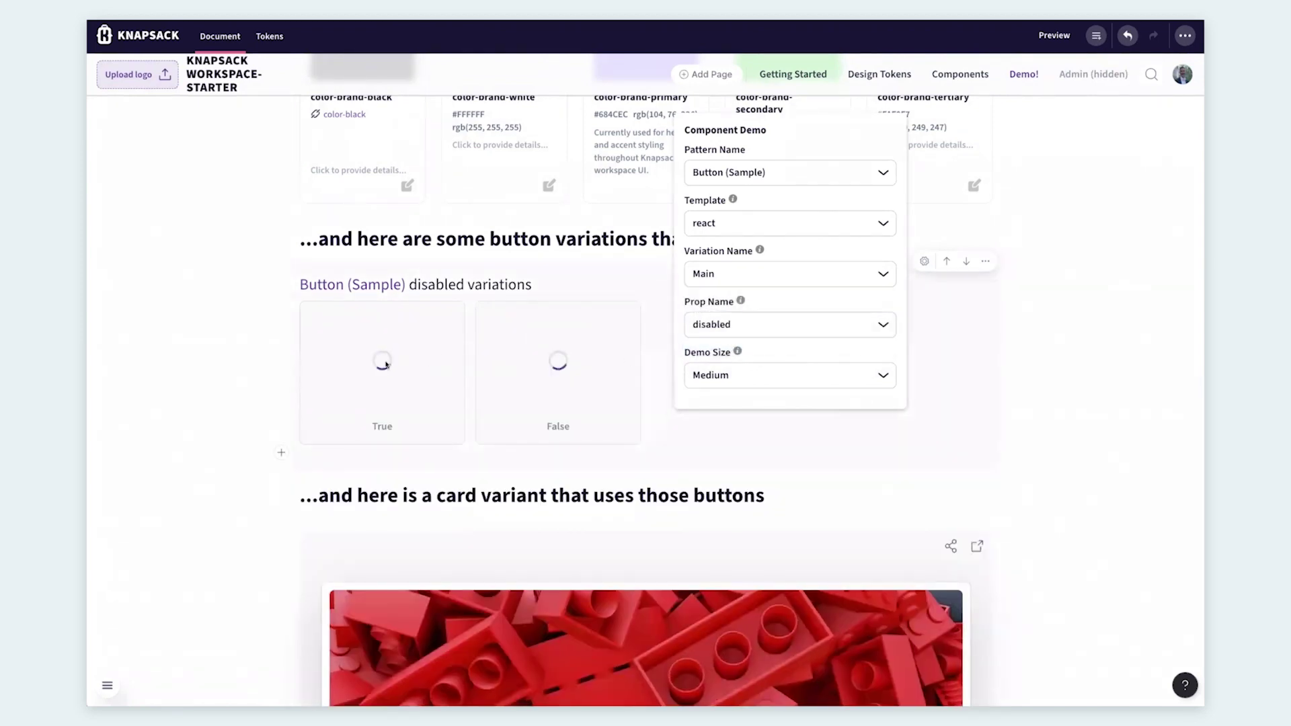
click(774, 328)
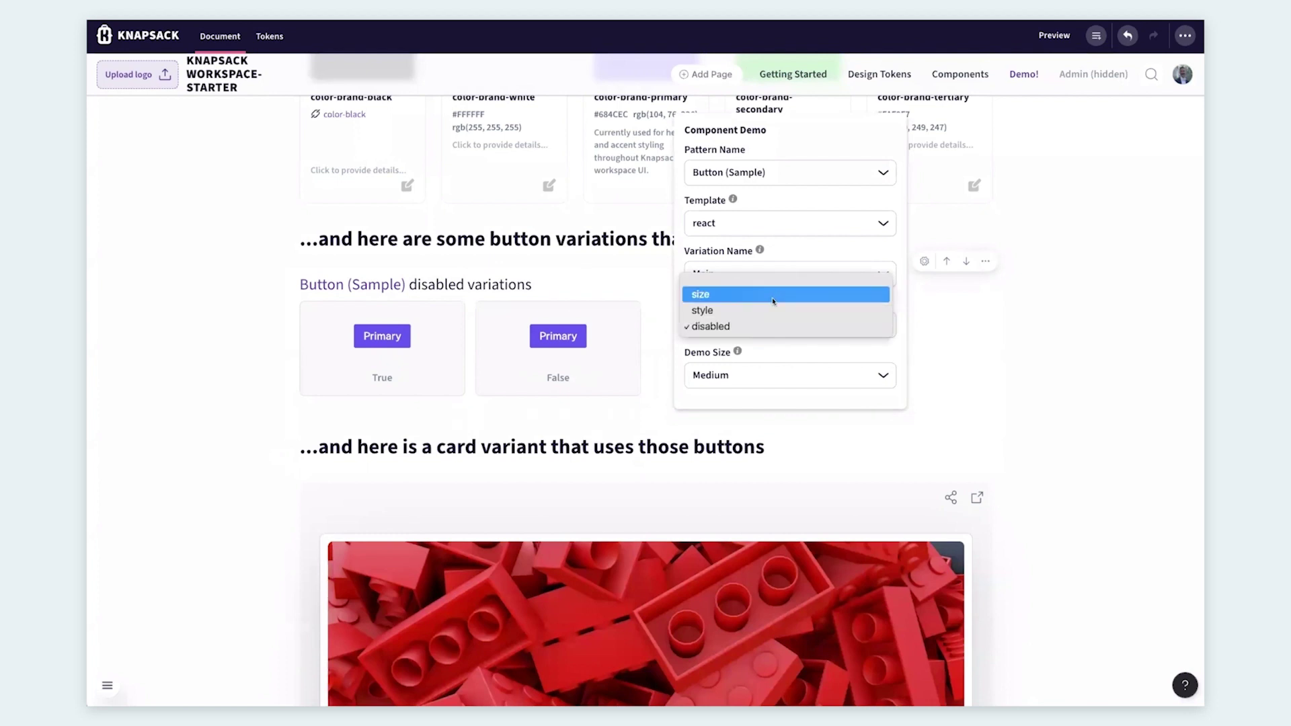
click(774, 299)
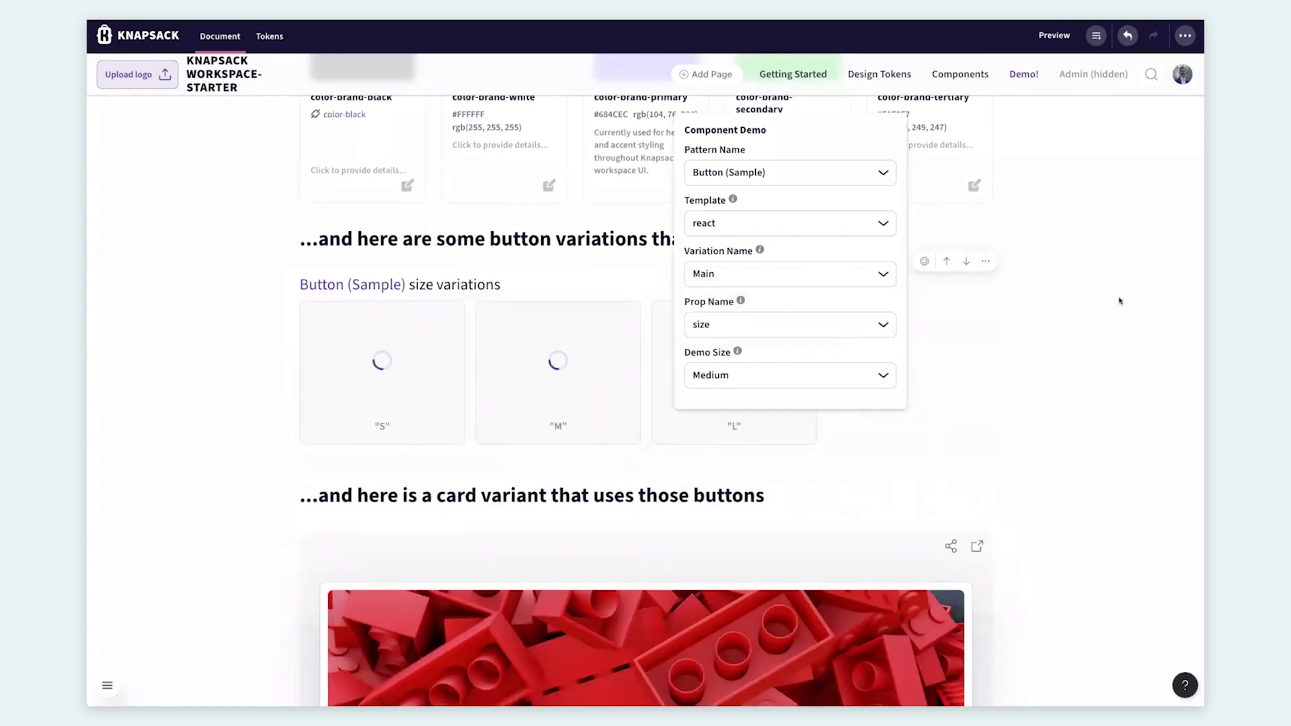
click(1124, 301)
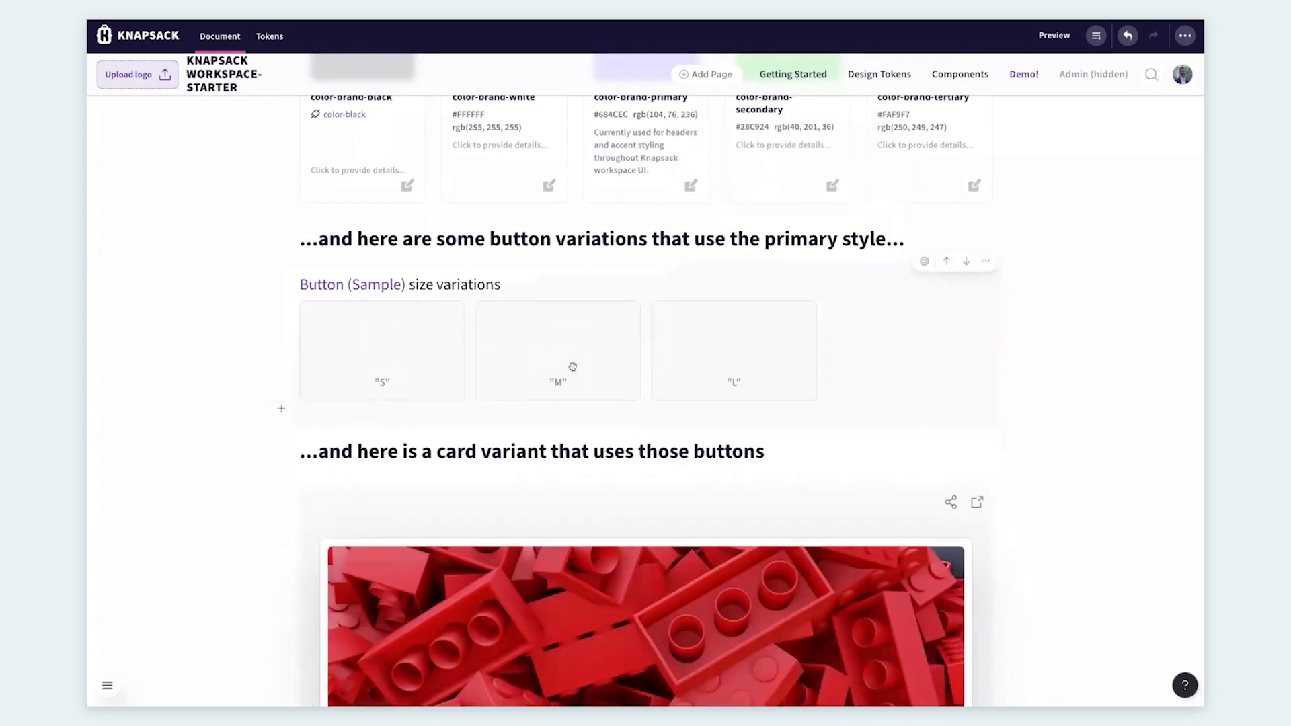
Drag the card variant's corner handle inward to narrow the preview to about 572px.
scroll(743, 345, up, 1)
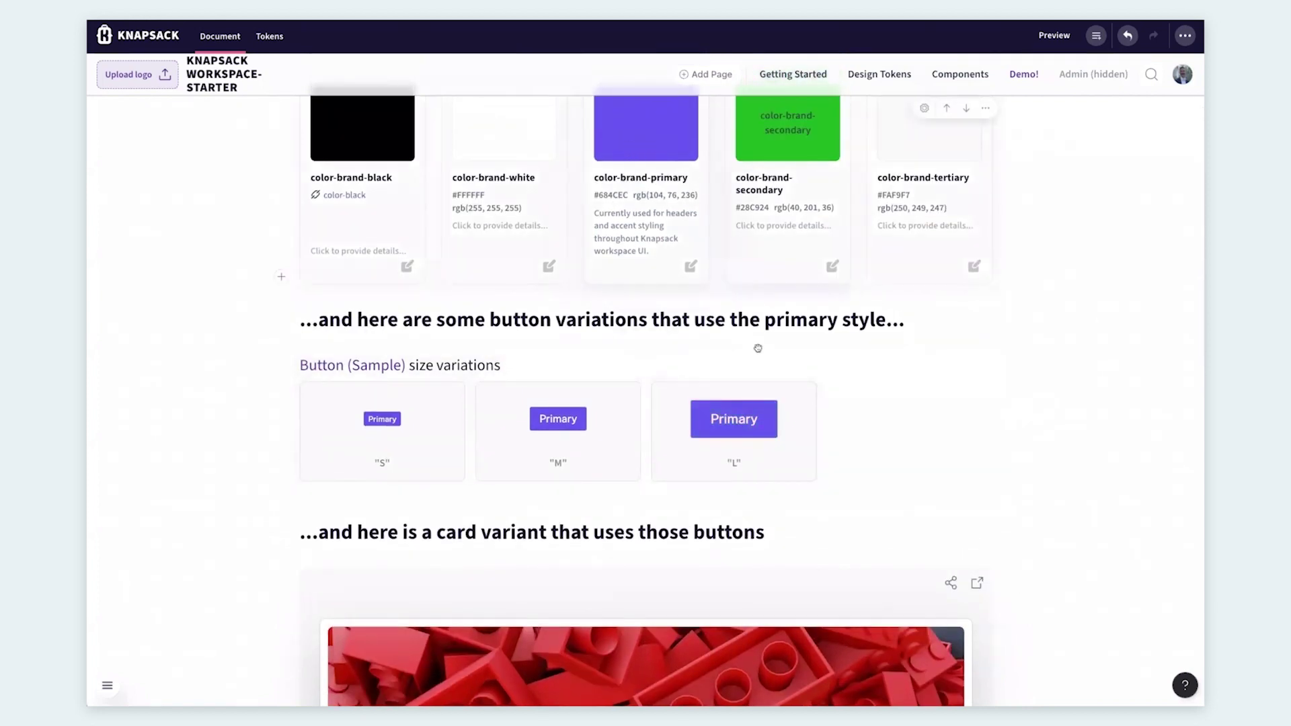
scroll(782, 200, down, 8)
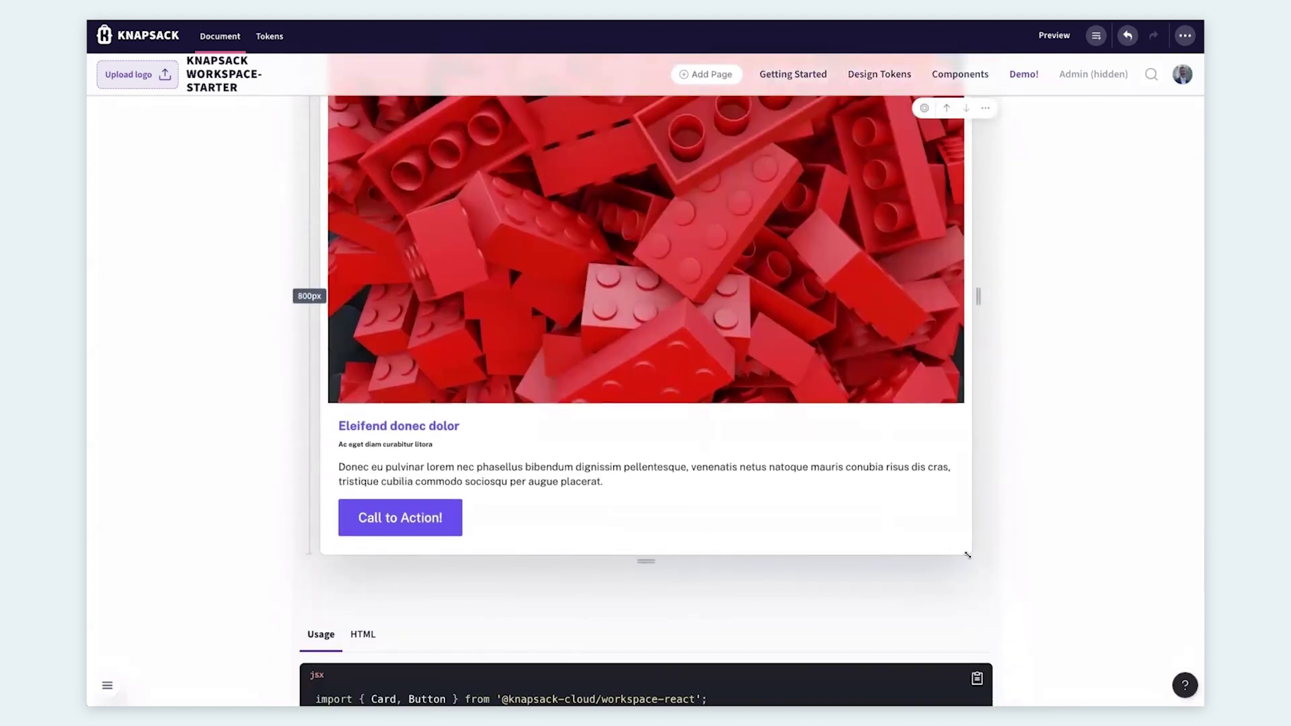
drag(965, 553, 829, 433)
scroll(981, 420, up, 3)
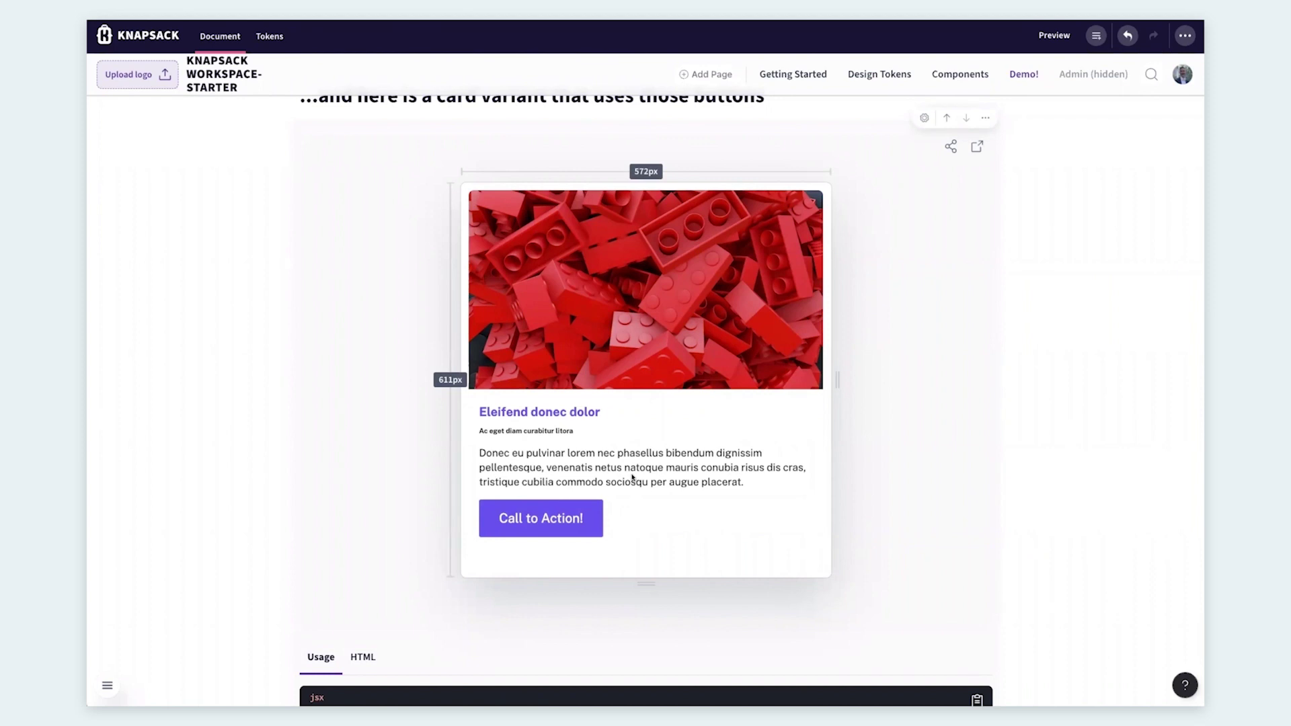
scroll(730, 481, up, 6)
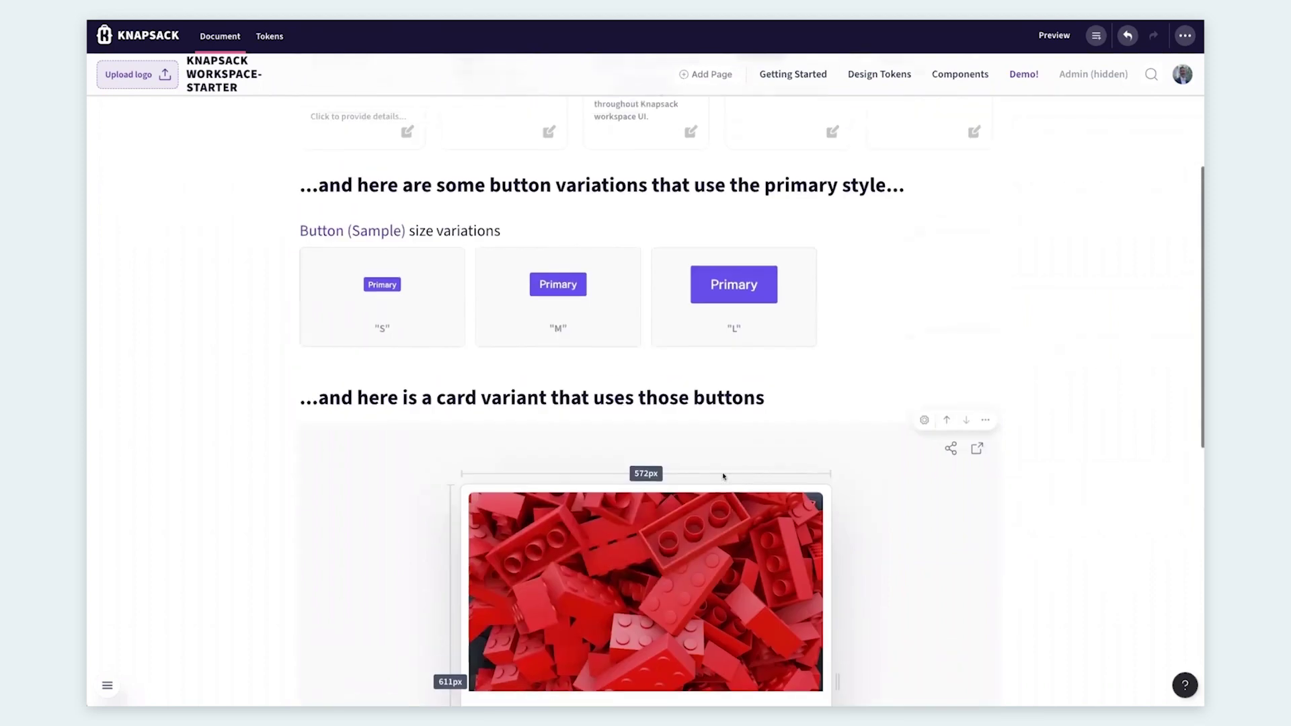
scroll(785, 436, up, 3)
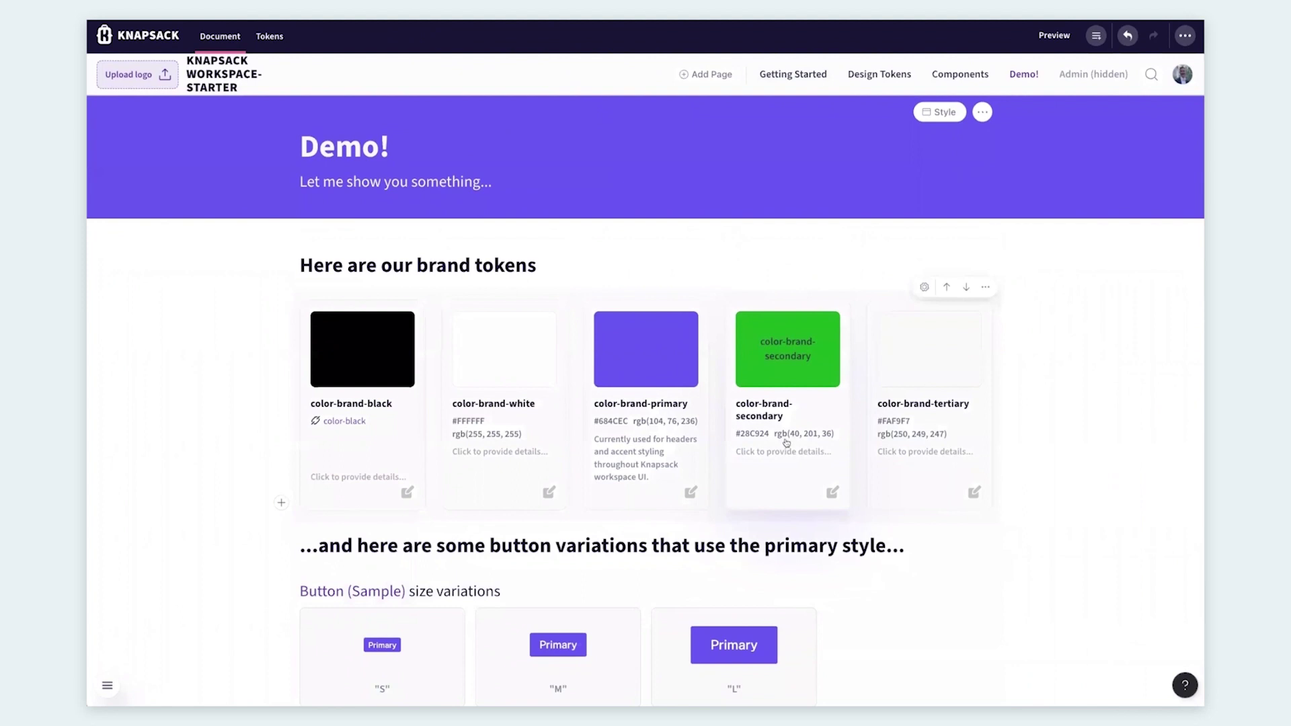
Shift the primary token's hue, then set color-brand-secondary to dark green #166B15.
click(690, 495)
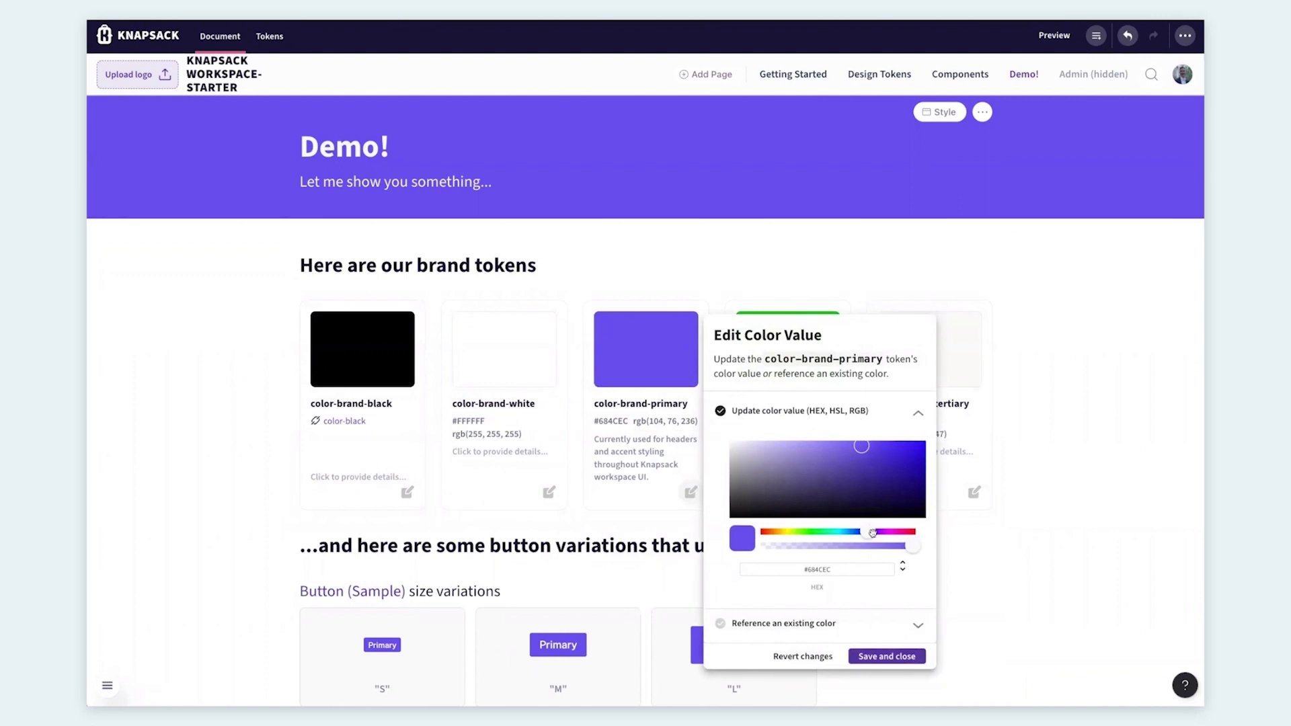
drag(867, 529, 883, 530)
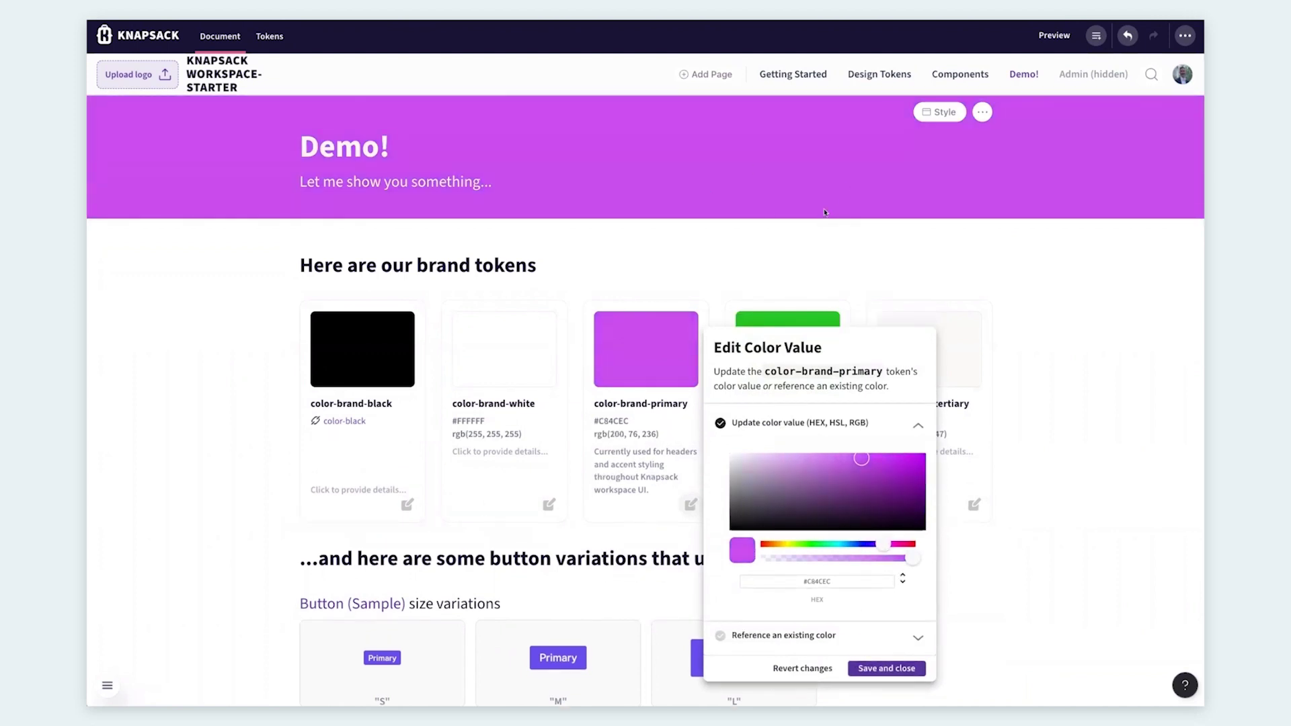
click(889, 668)
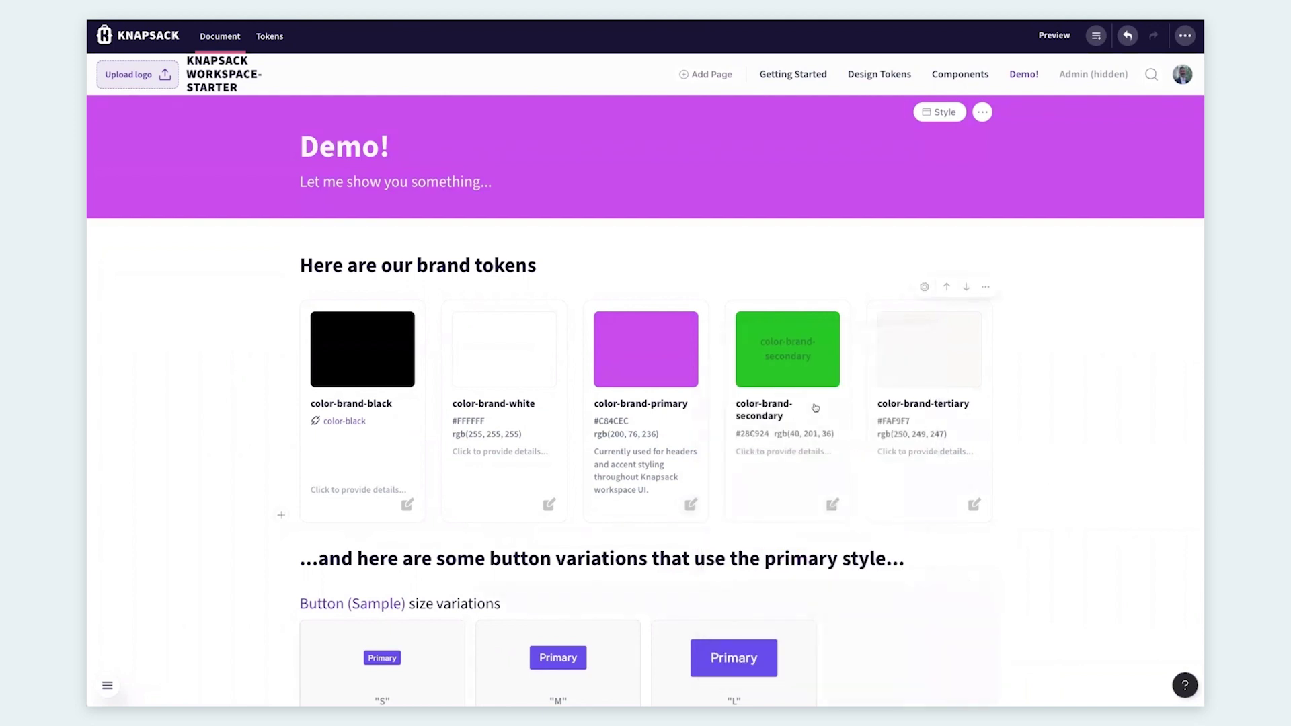
click(831, 505)
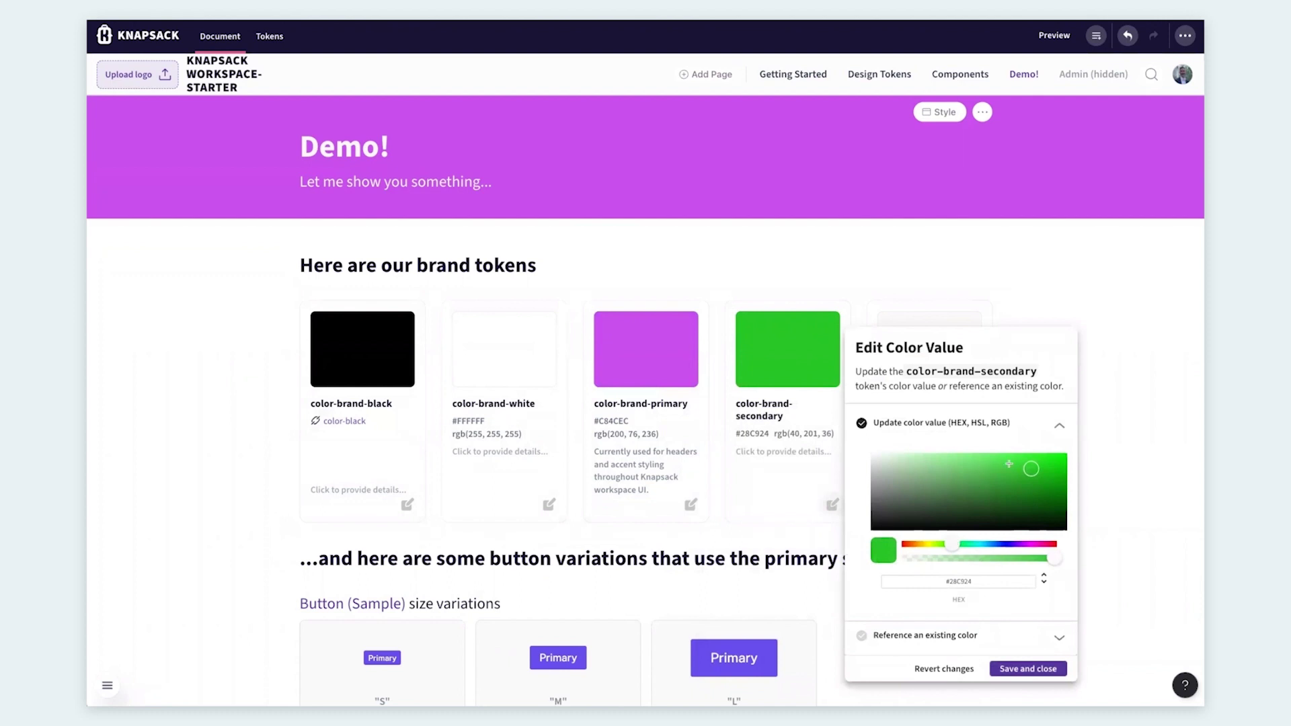
drag(1036, 467, 1028, 501)
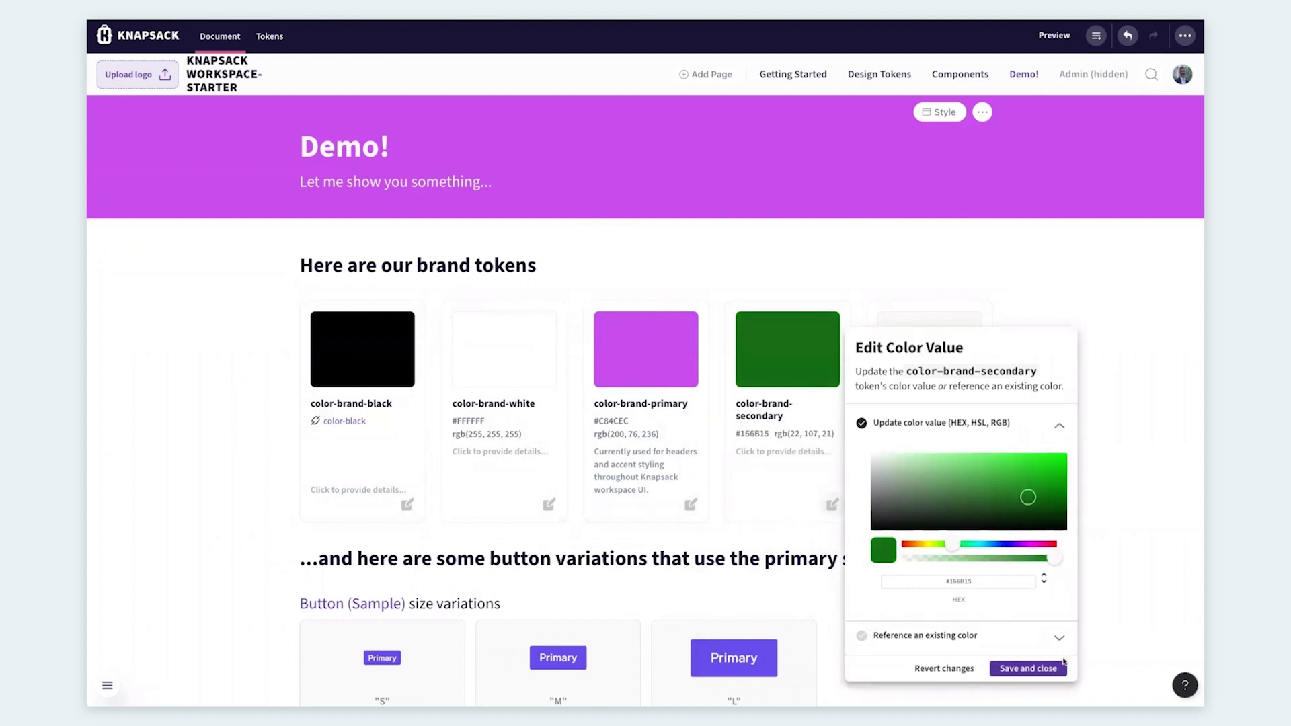
click(1028, 669)
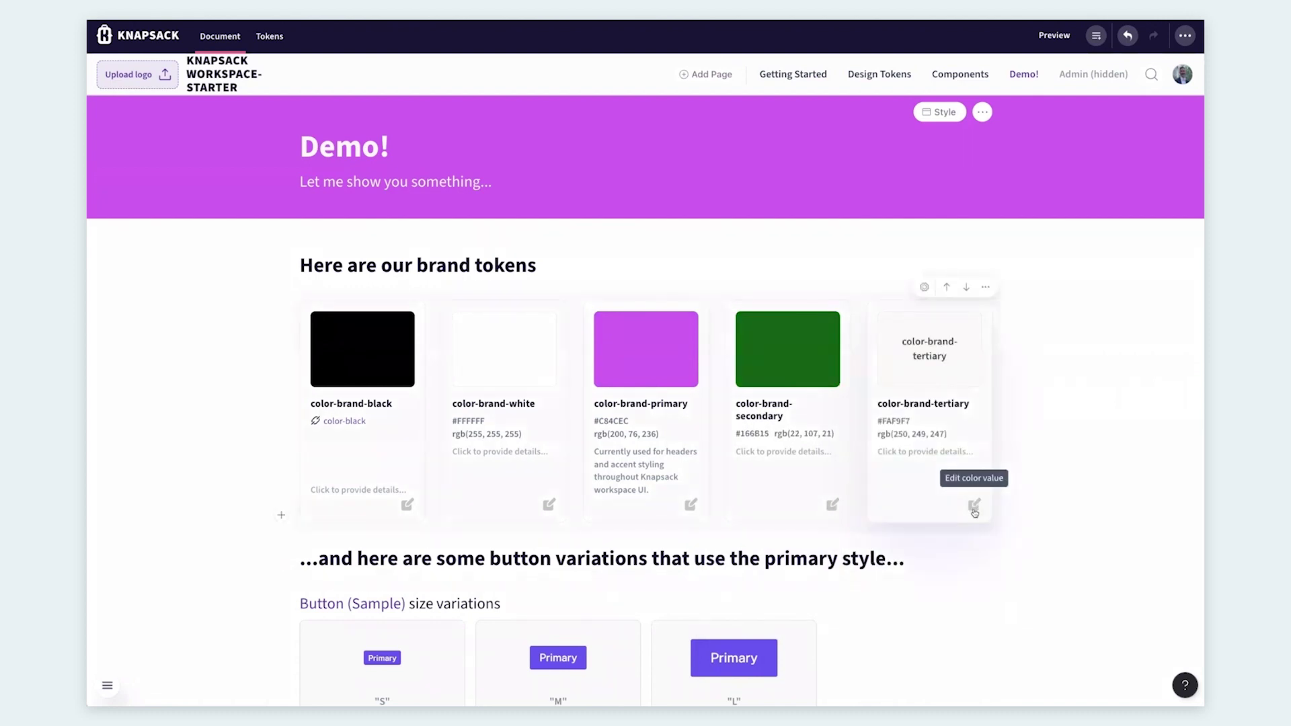
Set color-brand-primary to pale pink #F5CFFF and color-brand-tertiary to gray #646464.
click(690, 505)
drag(844, 492, 766, 456)
click(896, 668)
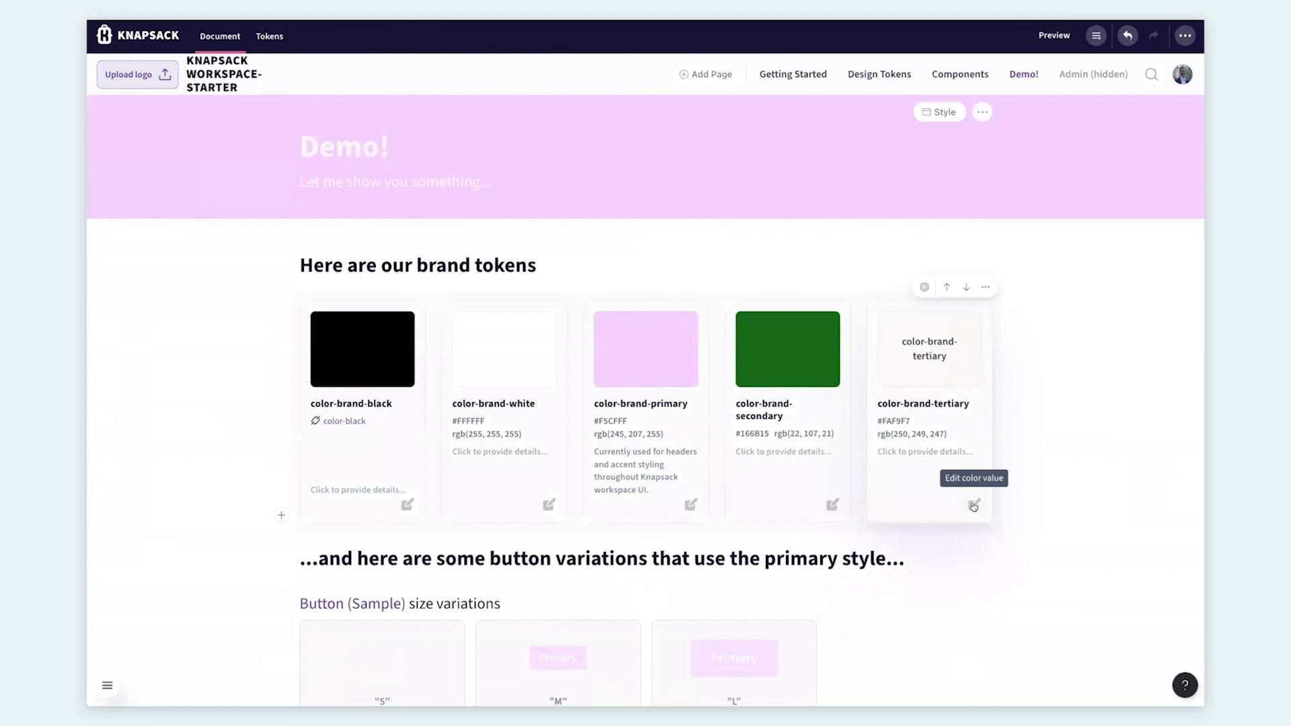
click(974, 506)
drag(1021, 517, 991, 498)
click(1136, 675)
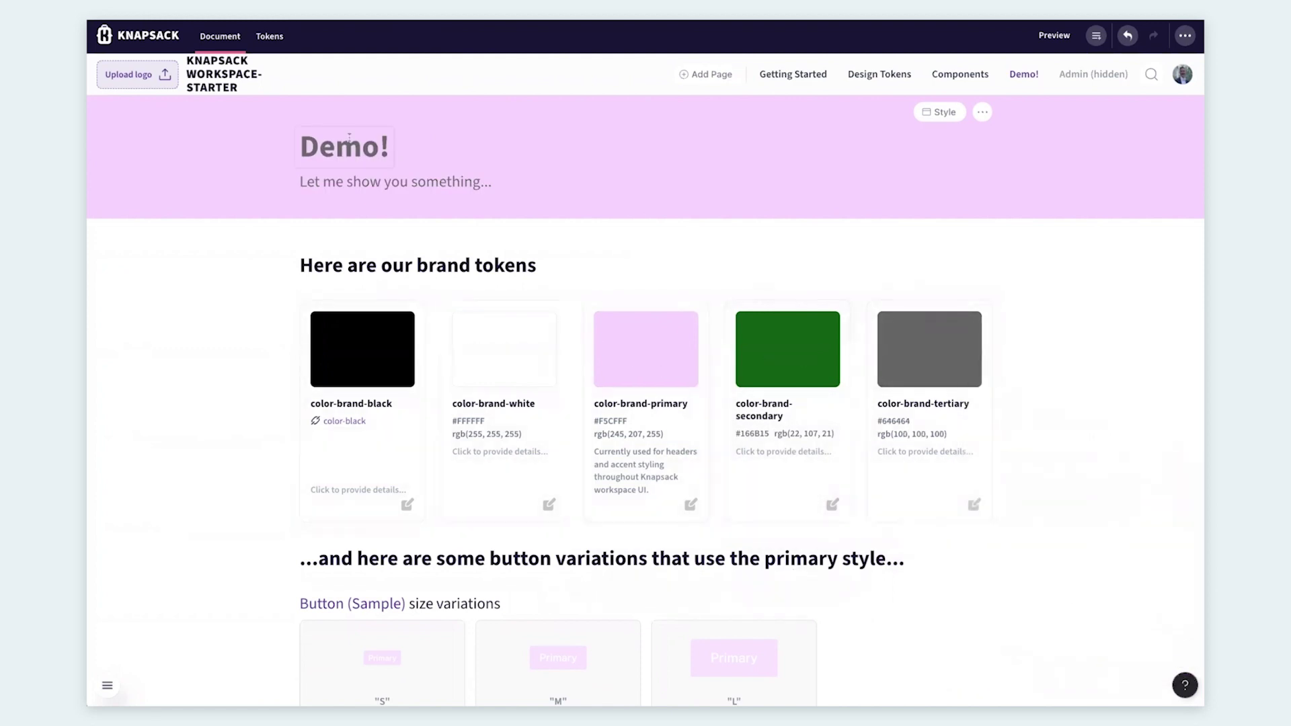
Look over the header banner's background color choices and dismiss them unchanged.
click(940, 112)
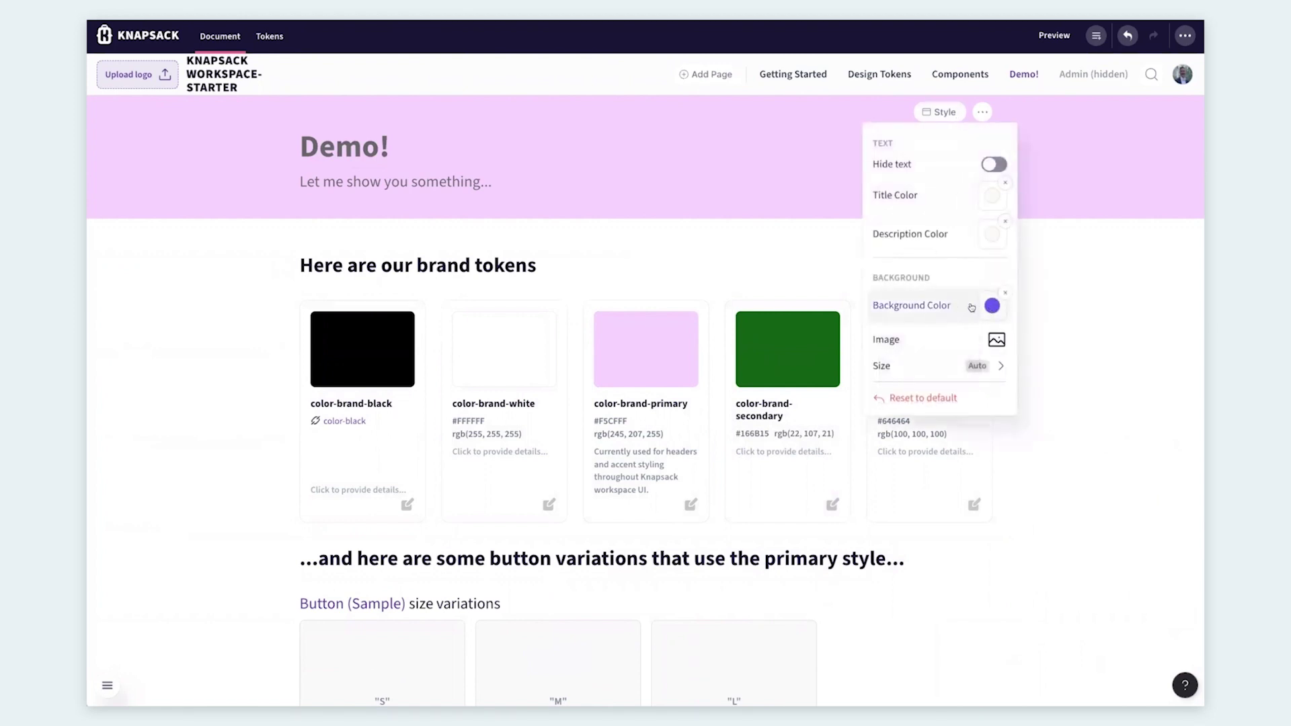
click(992, 305)
scroll(1061, 465, down, 1)
scroll(1060, 465, down, 3)
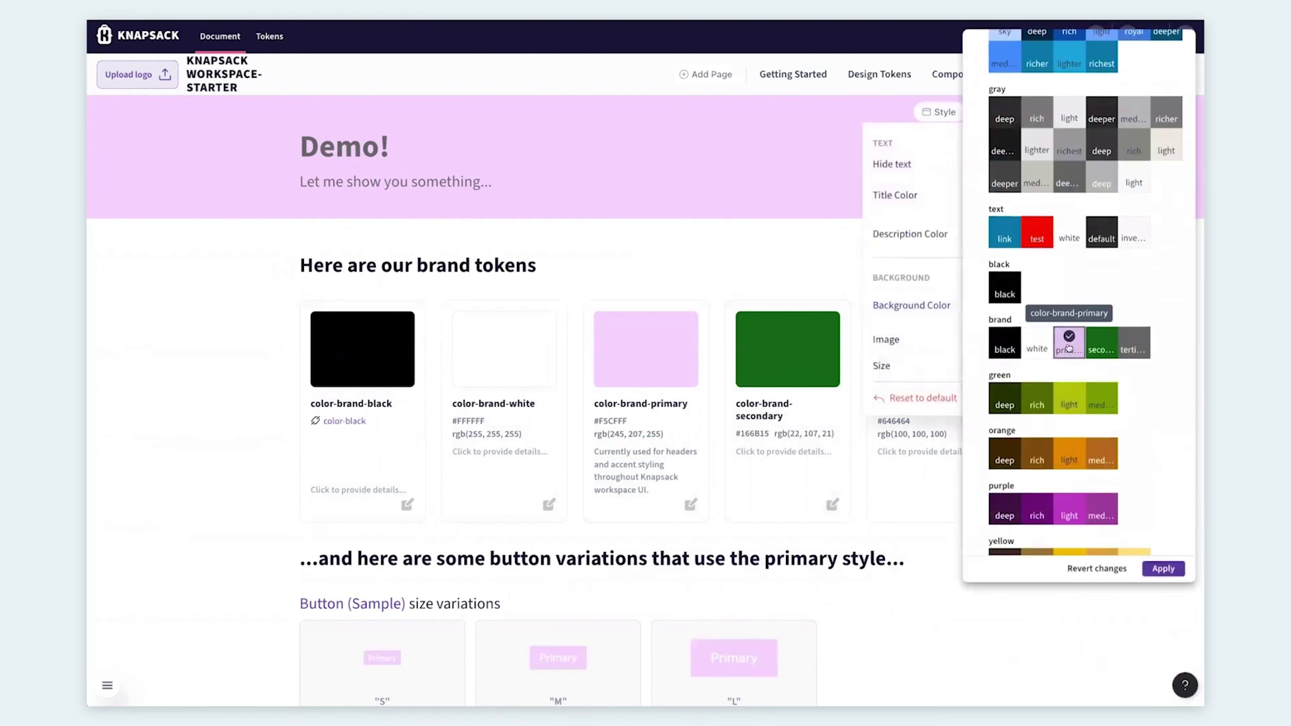
scroll(1068, 323, up, 5)
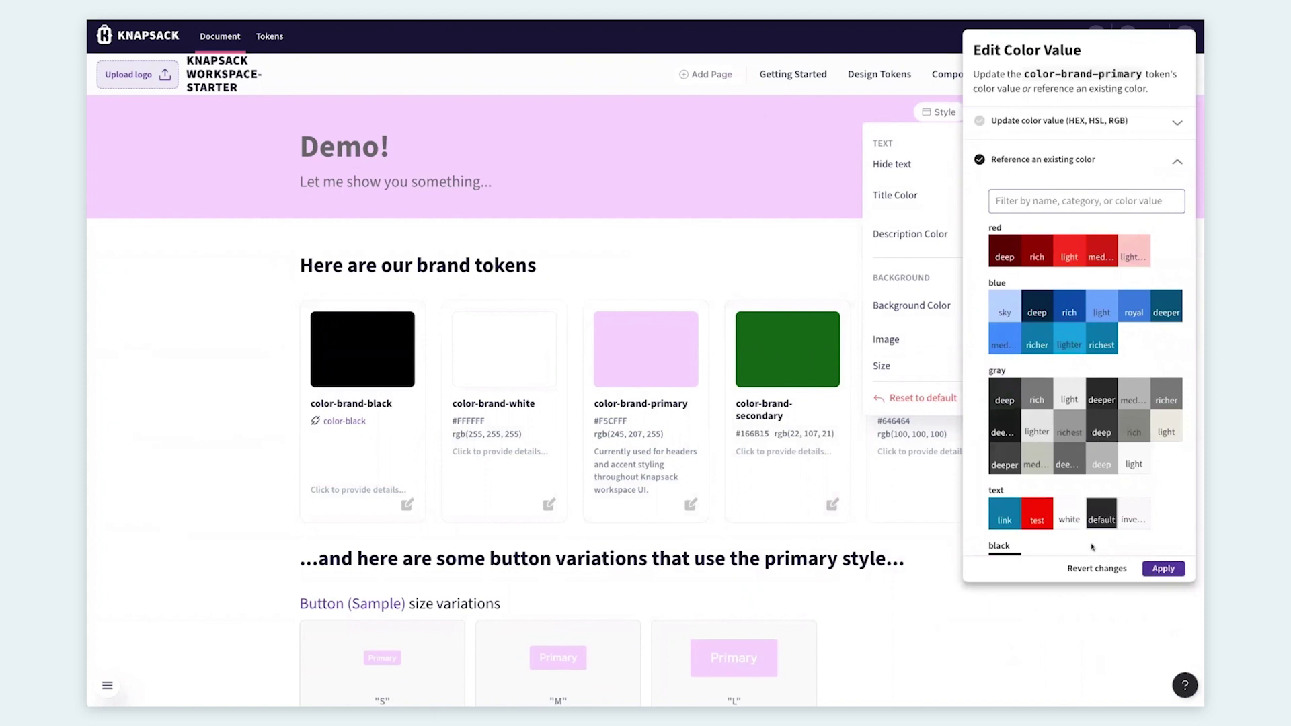
key(Escape)
key(Escape)
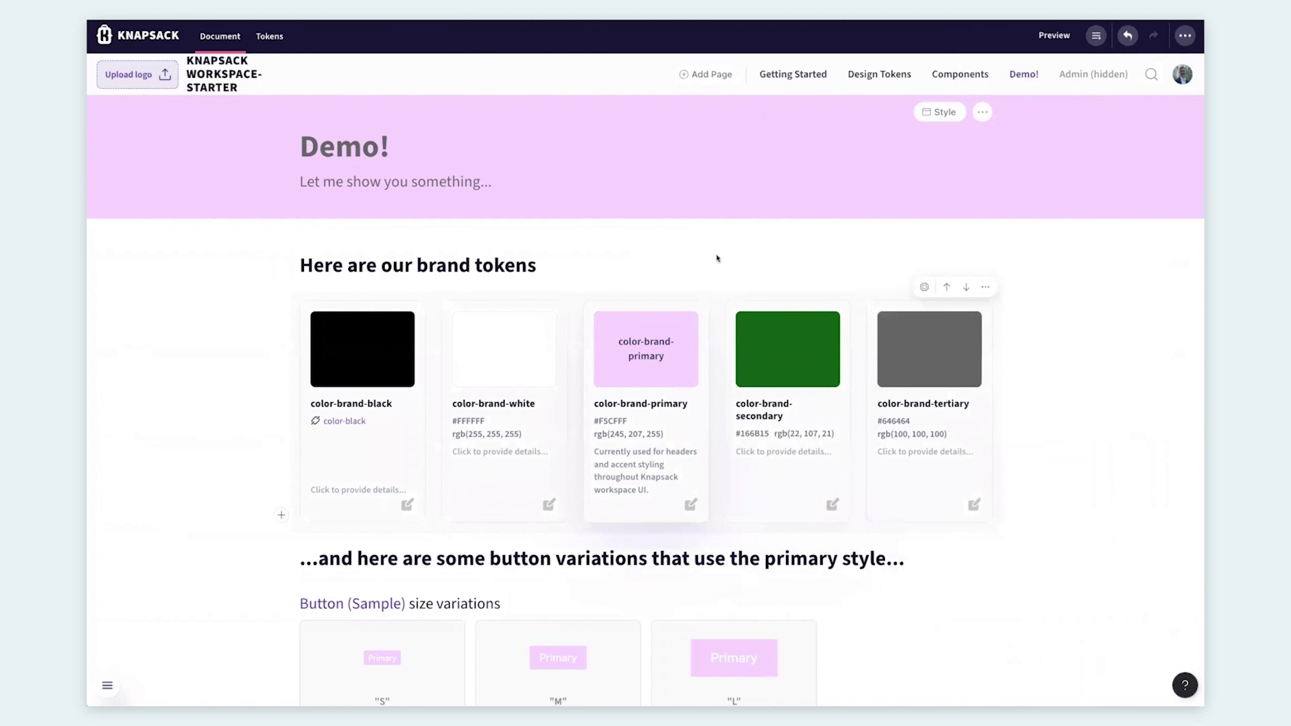
Drag the card variant's side and bottom handles to about 633 × 655 px, then review it.
scroll(1079, 345, down, 2)
scroll(1079, 346, down, 7)
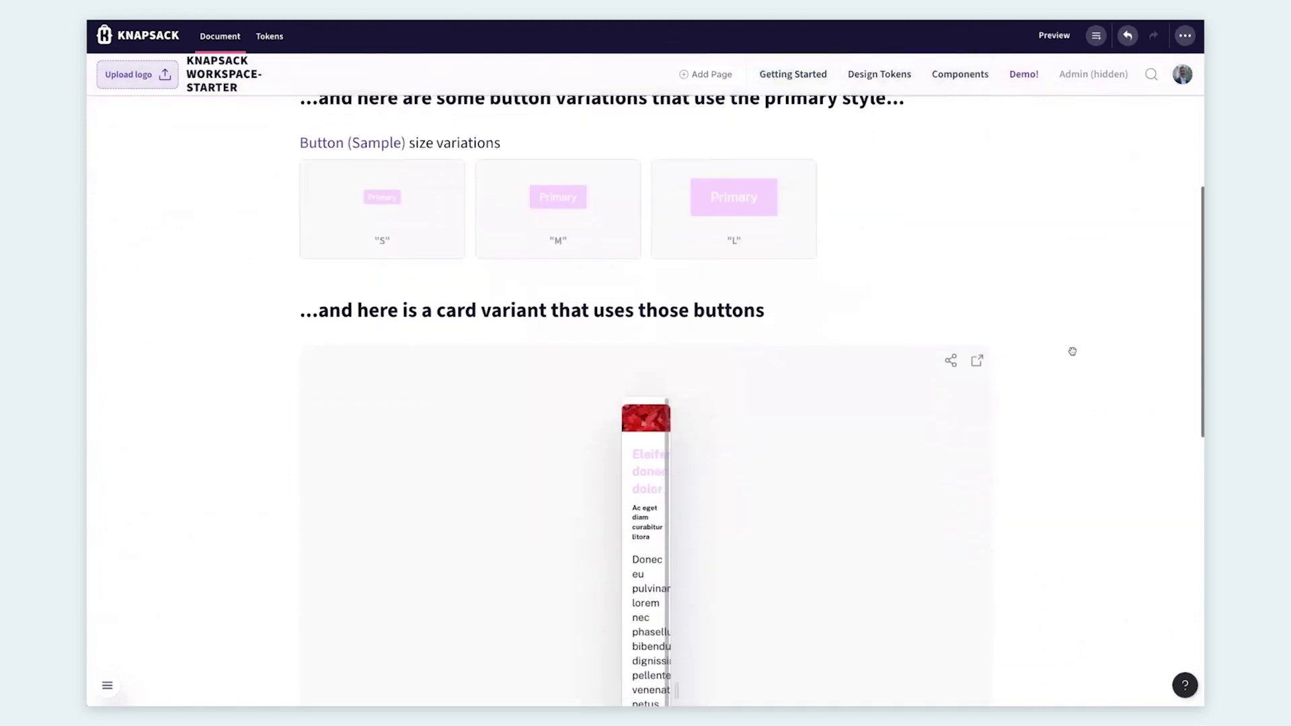
drag(686, 522, 879, 508)
scroll(739, 551, down, 4)
drag(644, 536, 645, 372)
scroll(734, 412, up, 5)
scroll(734, 412, down, 1)
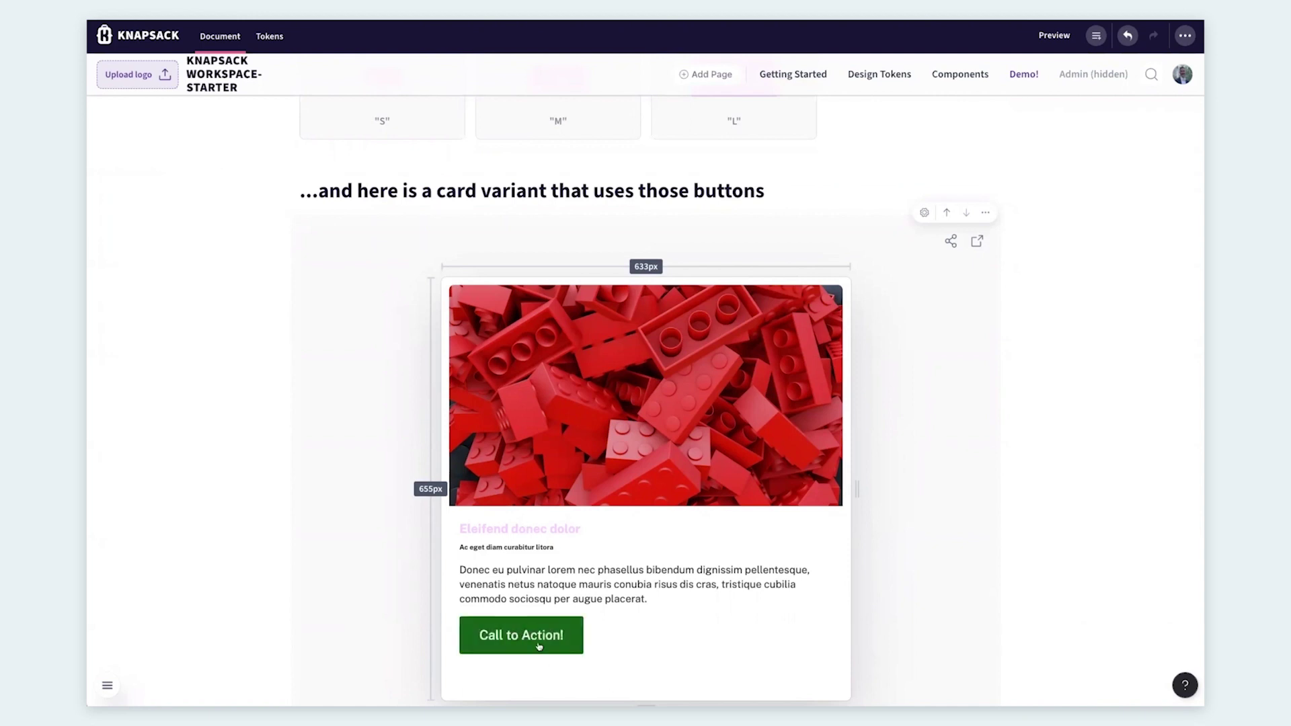
scroll(623, 588, up, 4)
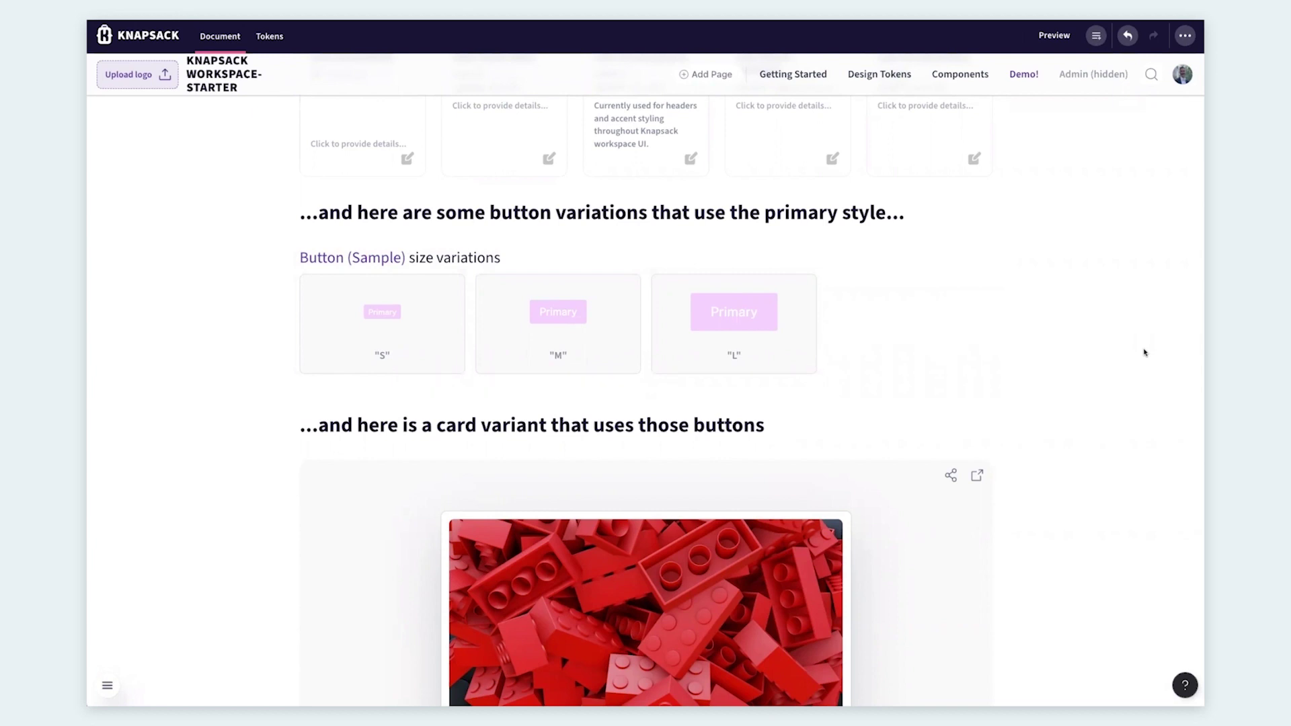
scroll(1127, 366, down, 5)
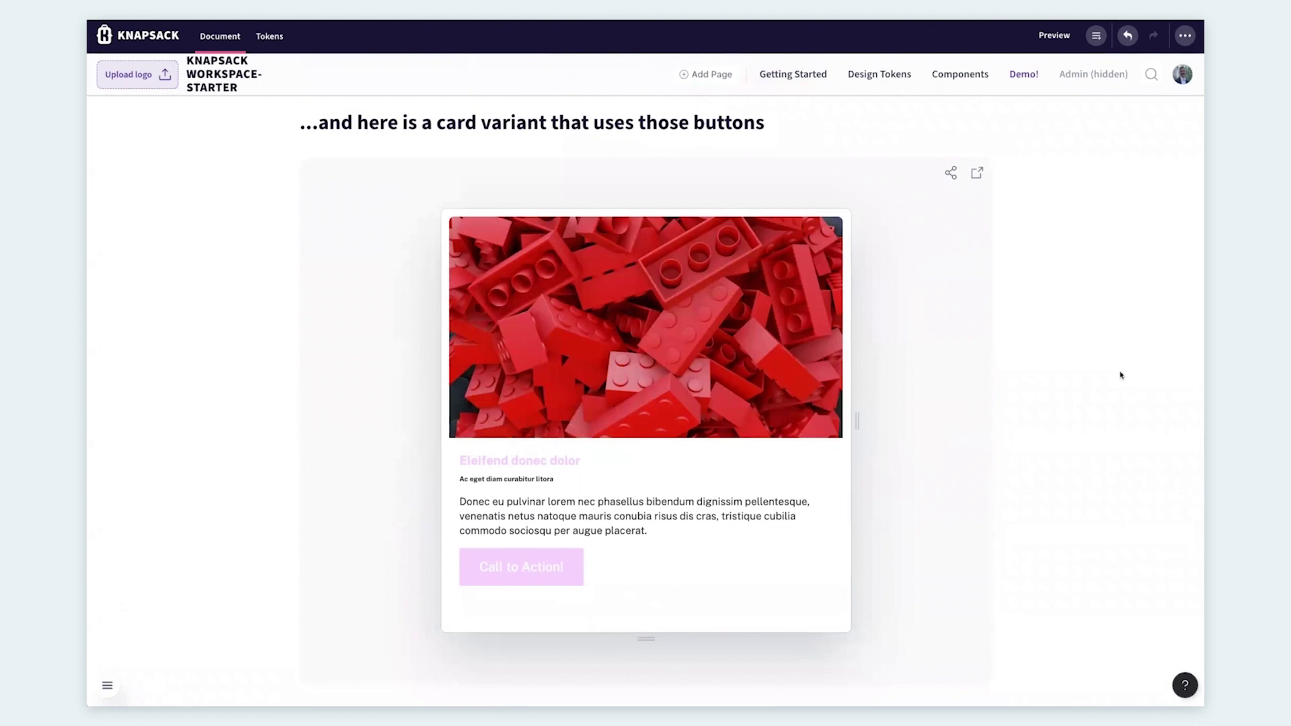
scroll(1116, 377, down, 6)
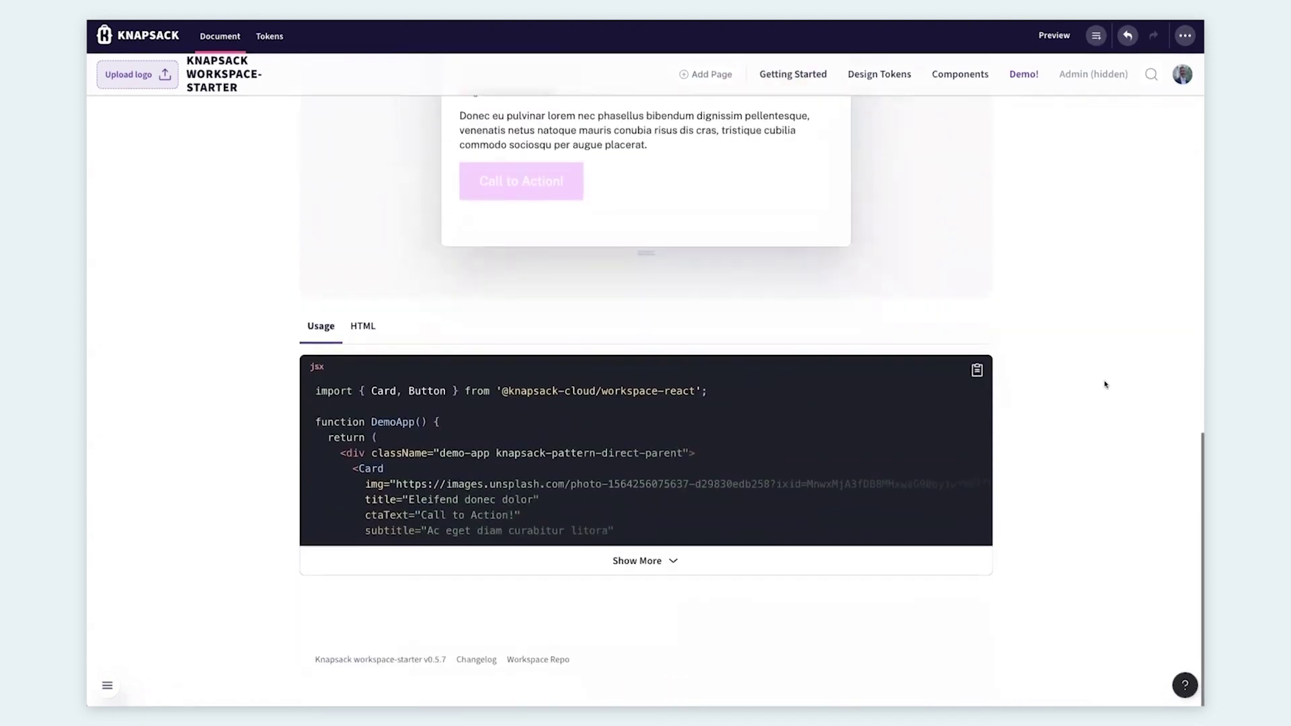
scroll(1105, 385, up, 8)
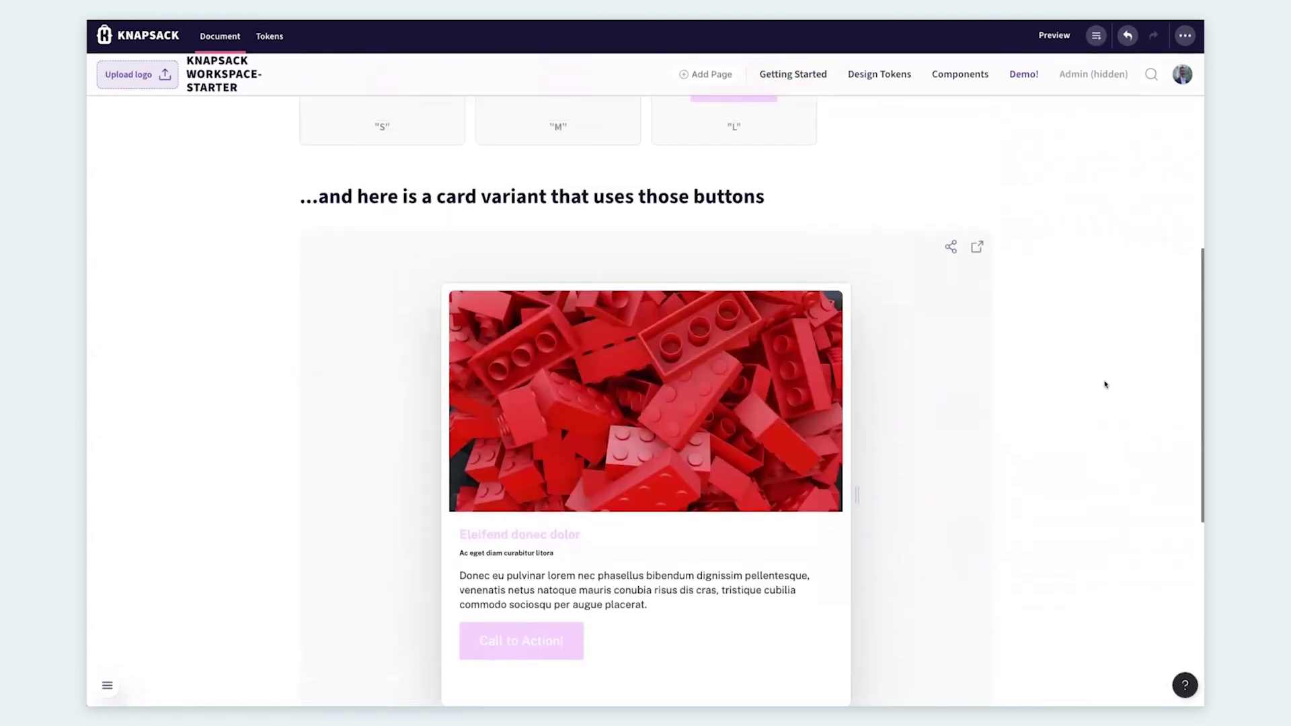